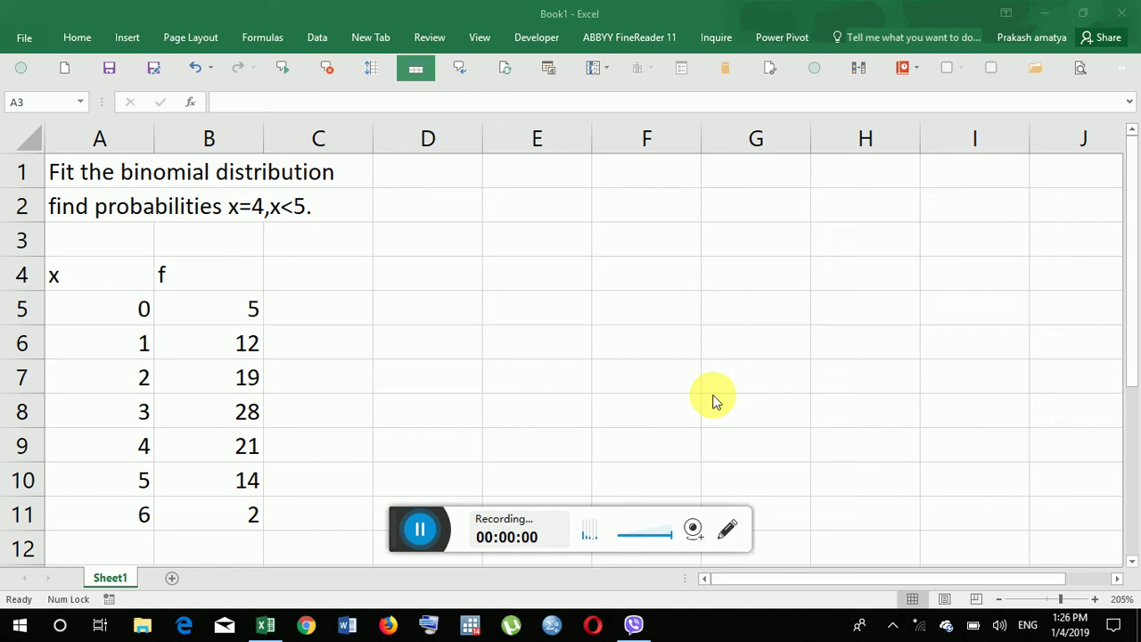
Step: Enter the labels 'no of cases' in A13 and 'mean' in A14 below the frequency table
key("shift+space")
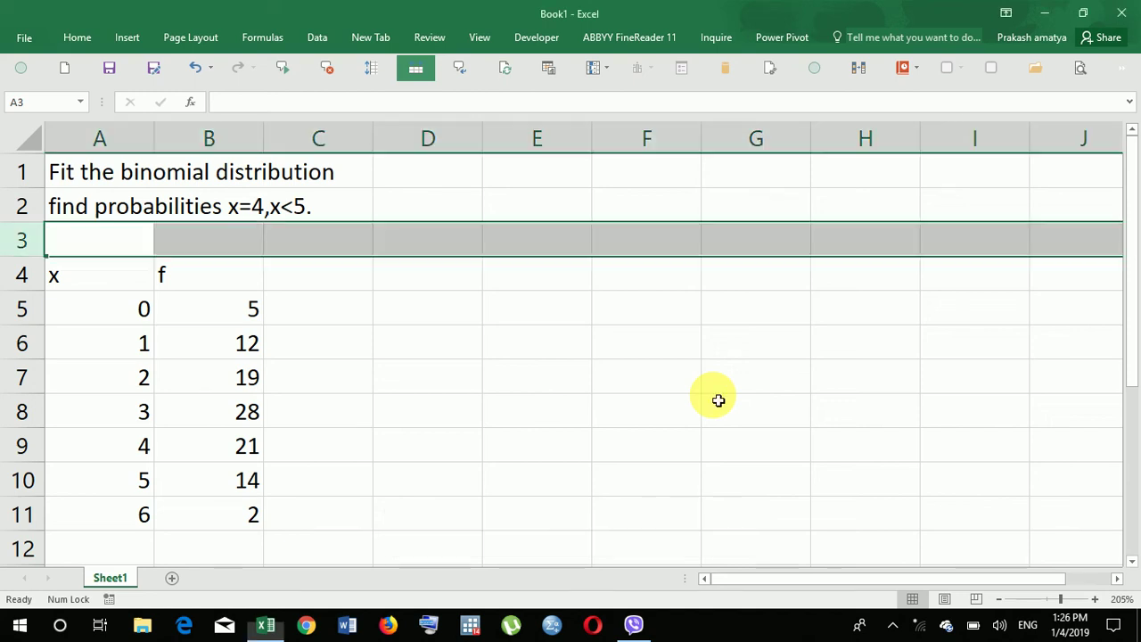
scroll(718, 400, "down", 2)
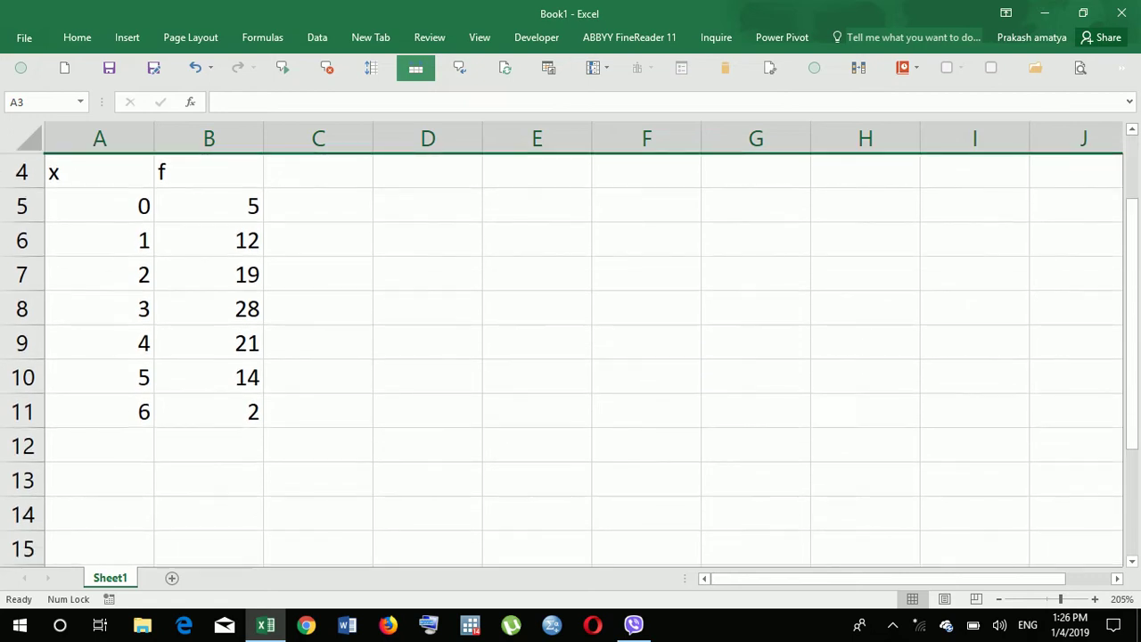
left_click(102, 481)
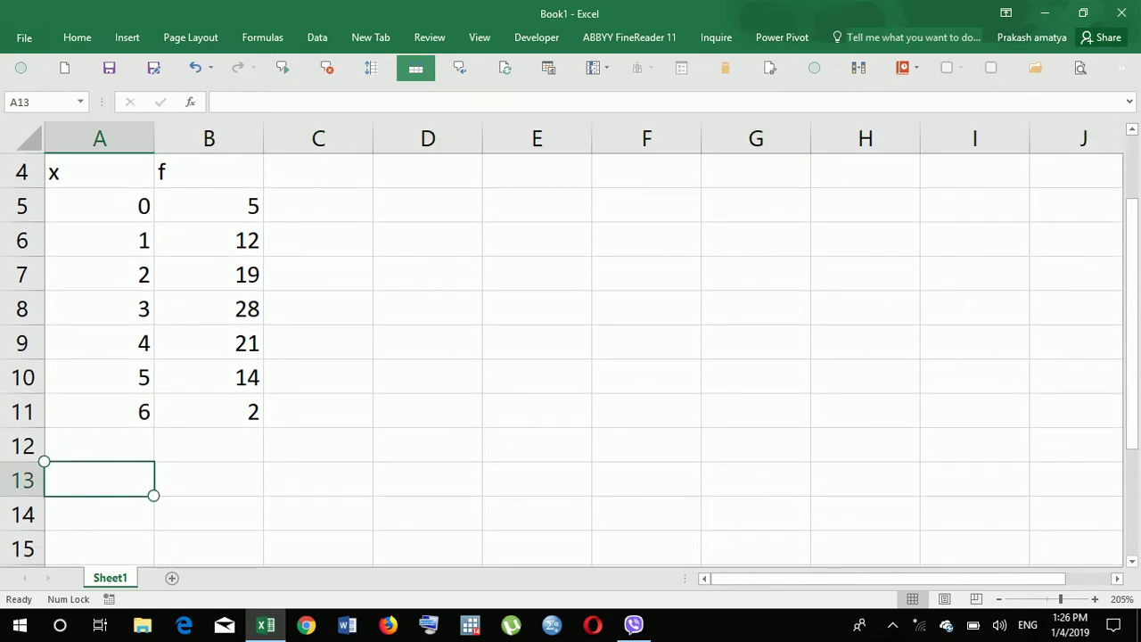
type("n")
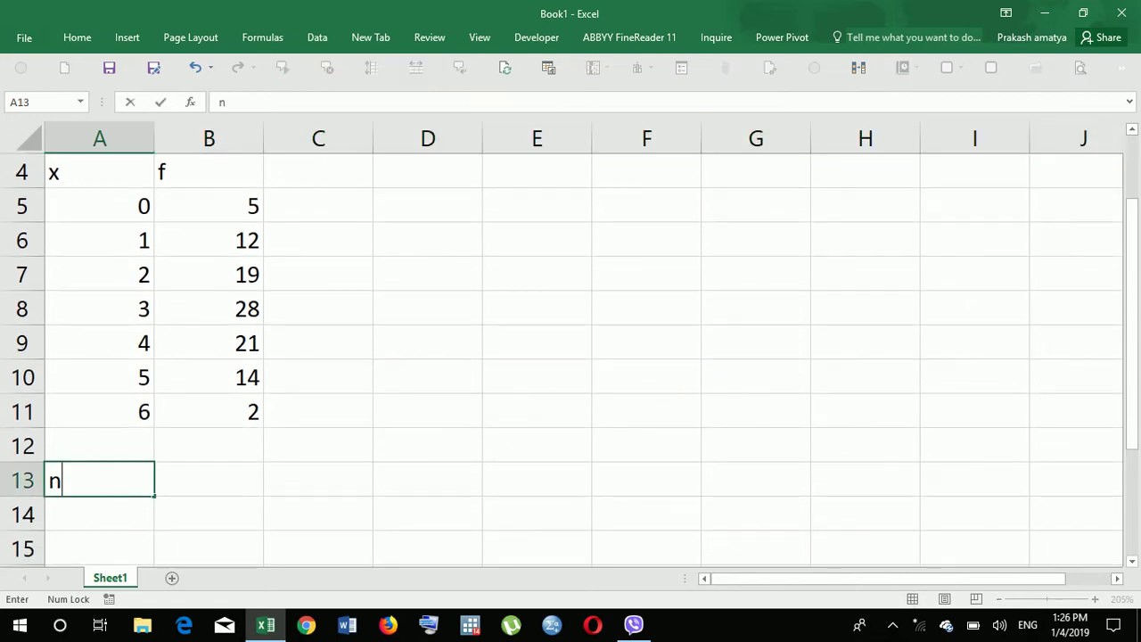
type("o of cases")
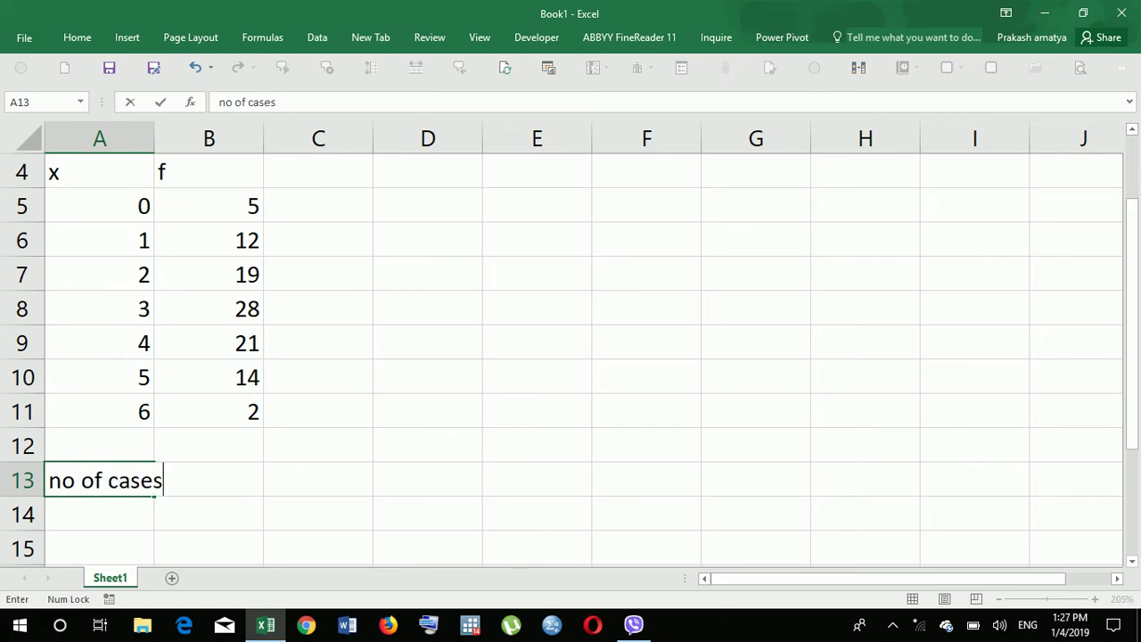
key("Return")
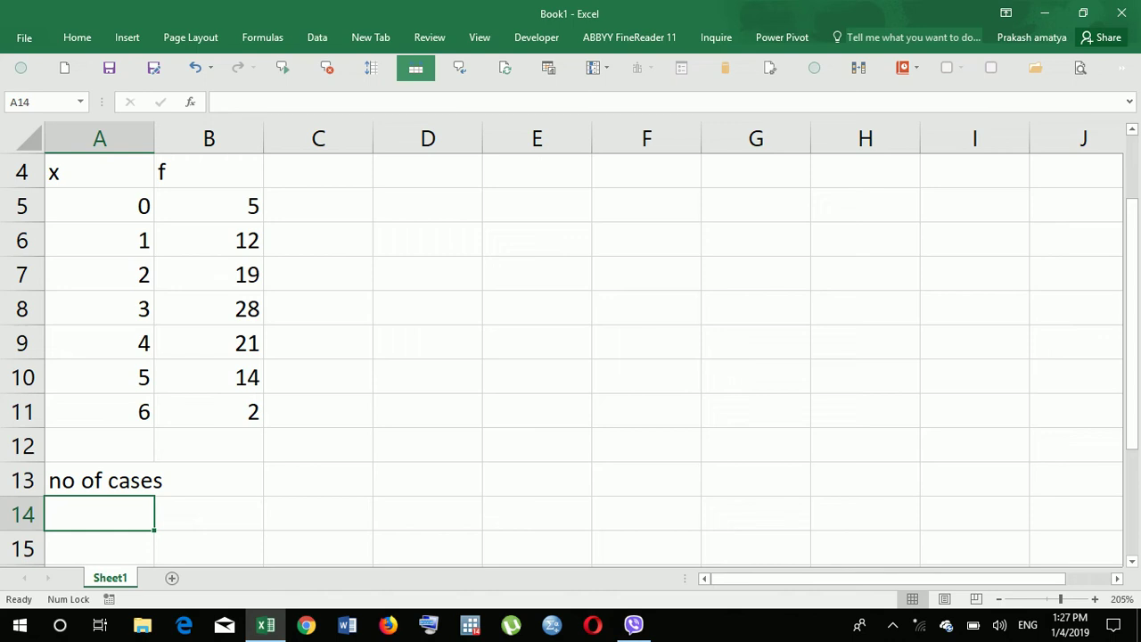
type("mean")
key("Return")
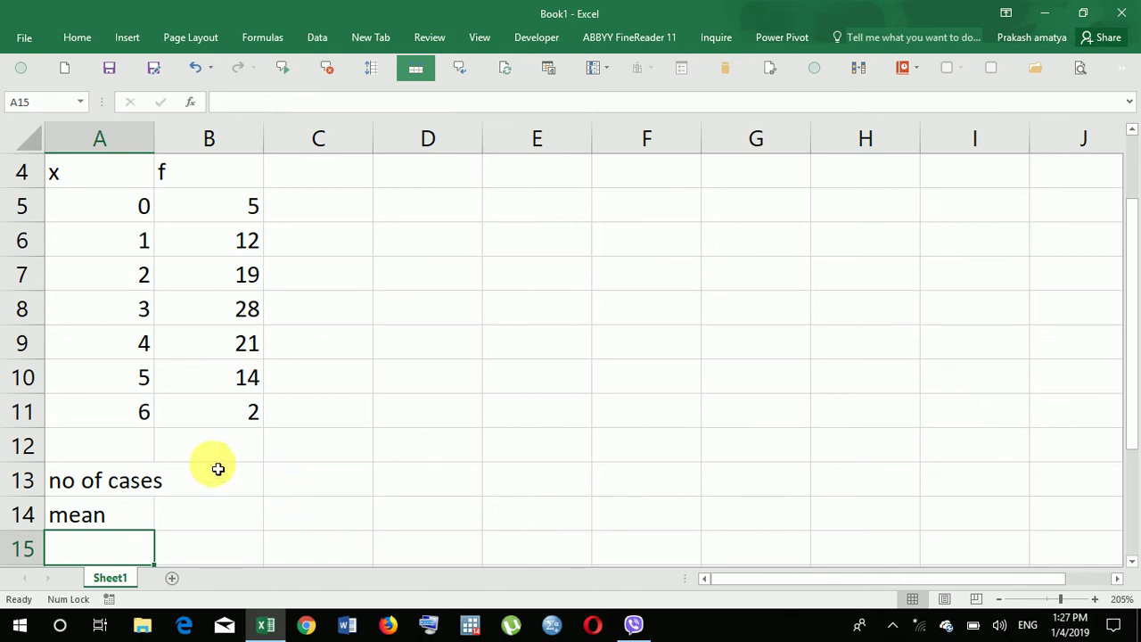
Step: Insert a blank row 13 and enter the headers cases, symbol, value, formula across A13:D13
left_click(20, 479)
right_click(30, 481)
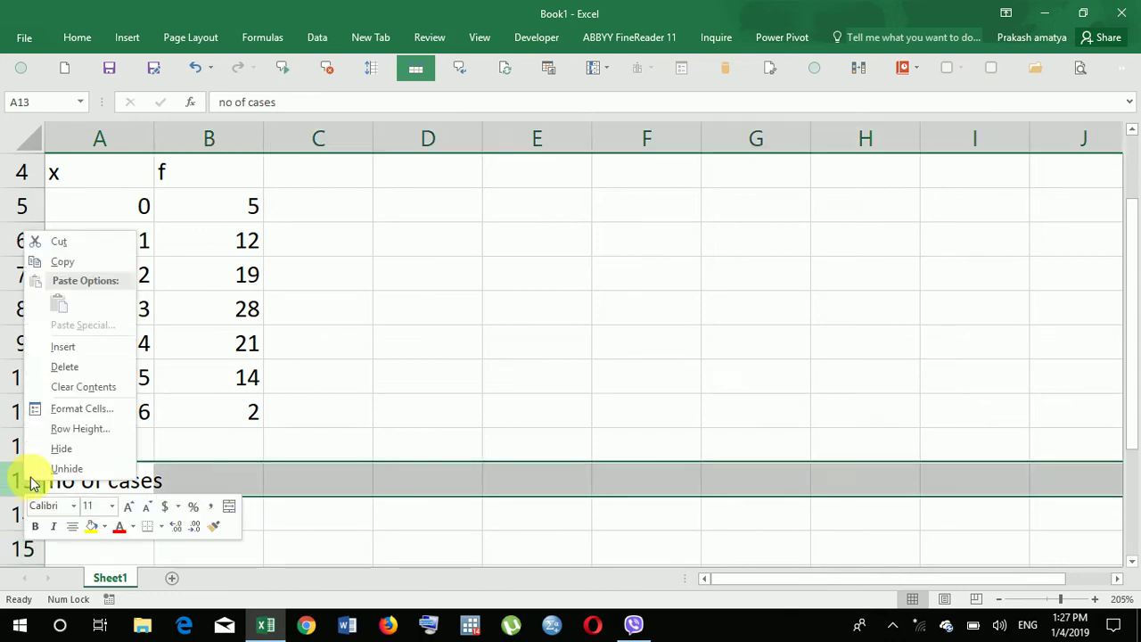
left_click(64, 346)
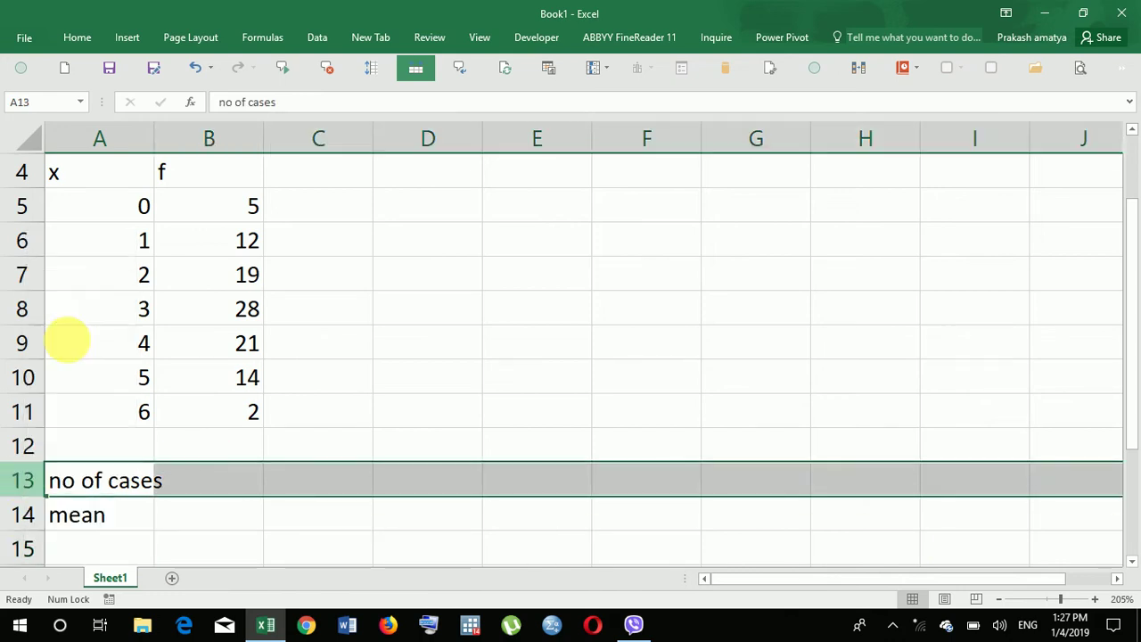
left_click(120, 485)
type("cases")
key("Tab")
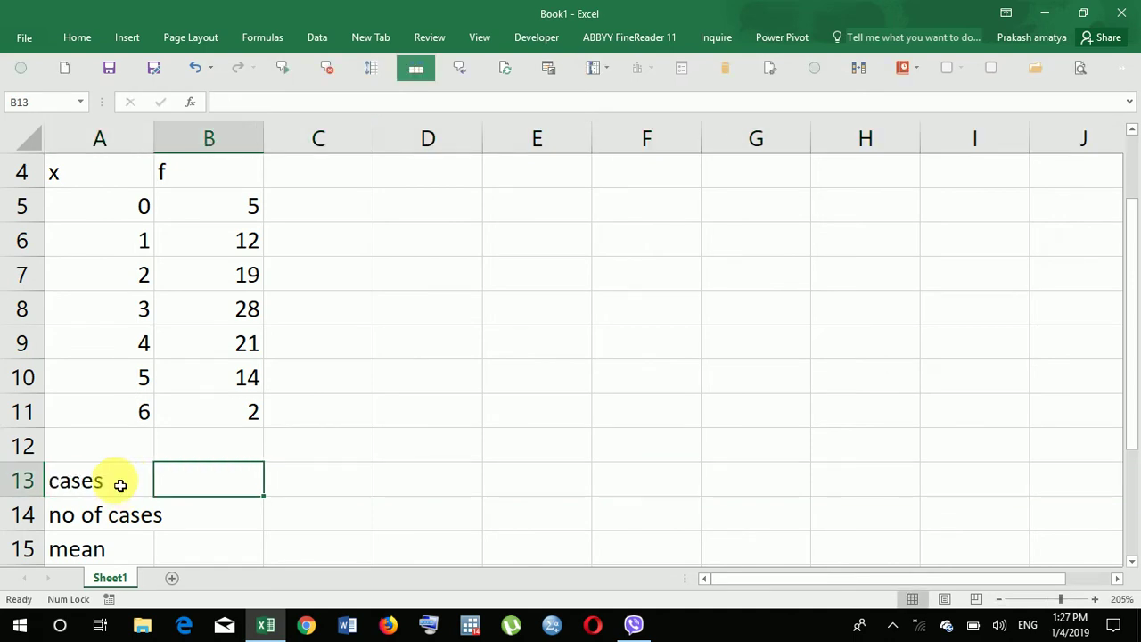
type("symbol")
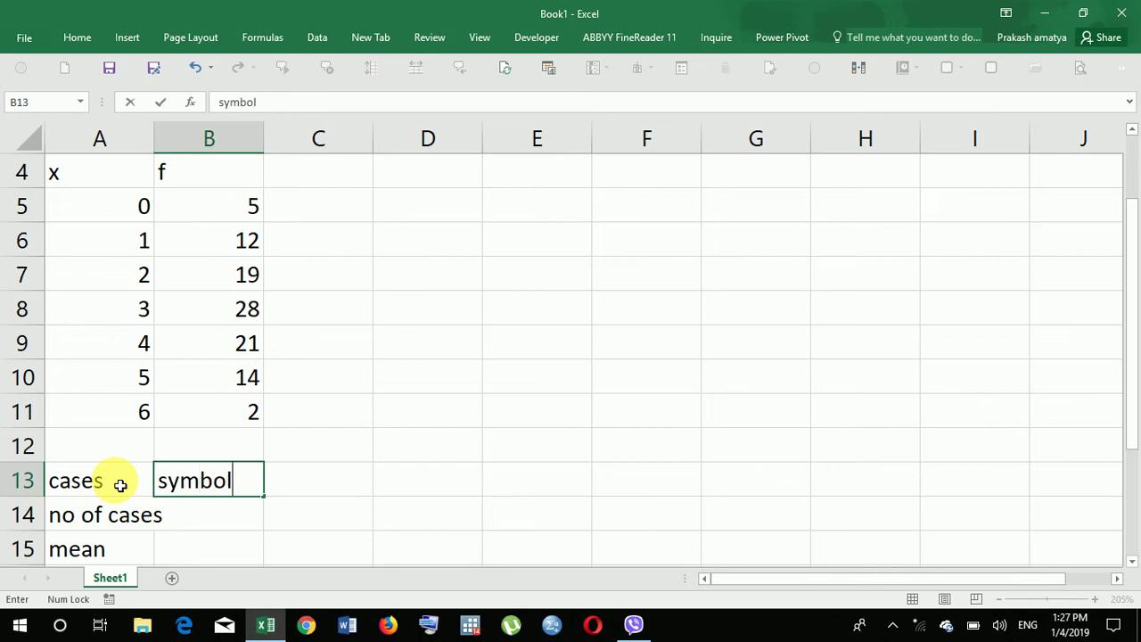
key("Tab")
type("value")
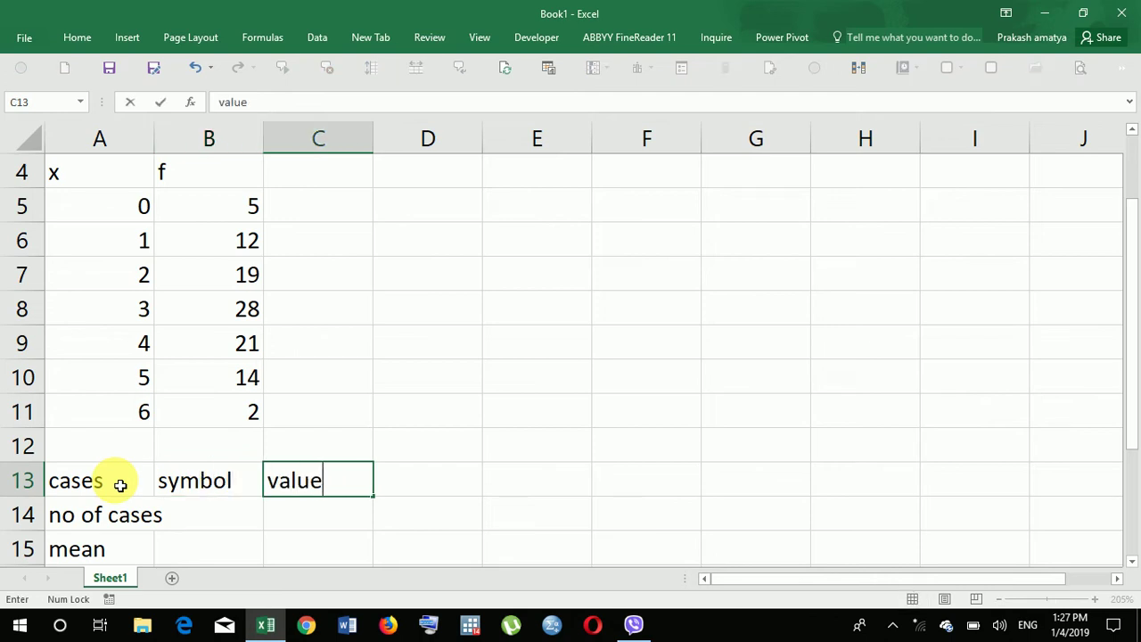
key("Tab")
type("formula")
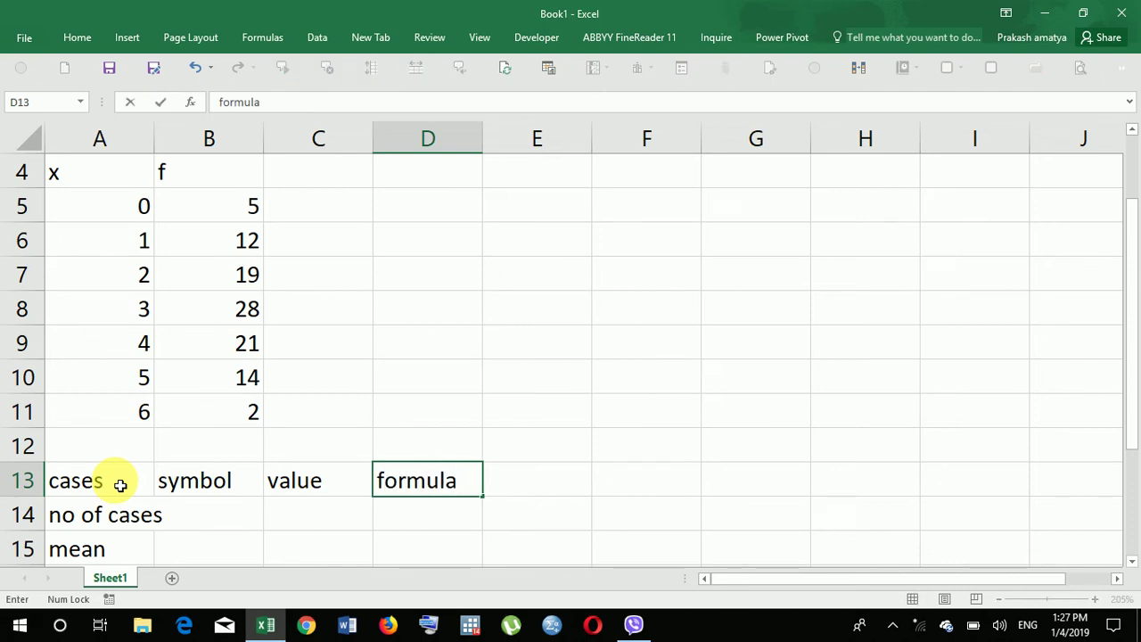
key("Return")
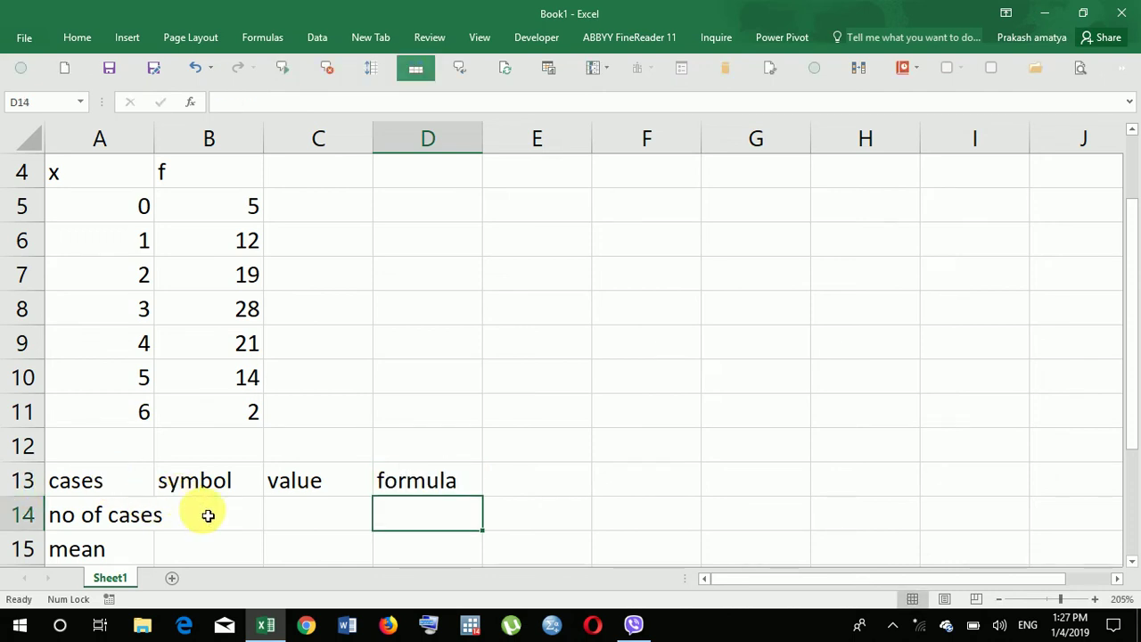
Step: Enter the symbols n in B14 and np in B15 beside the labels
left_click(208, 515)
type("n")
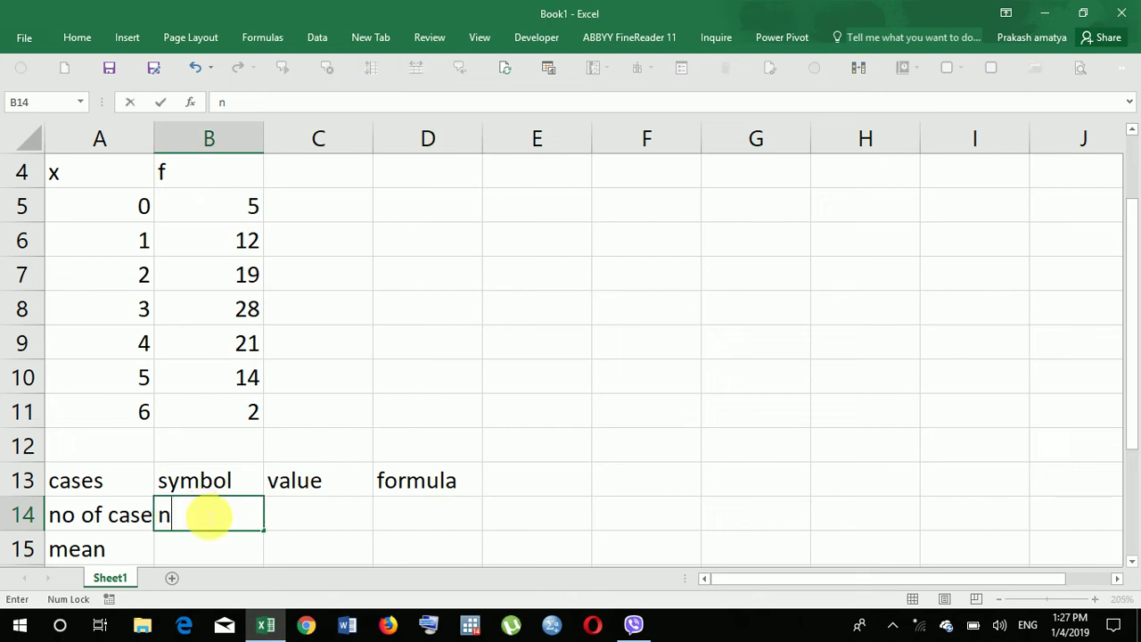
key("Return")
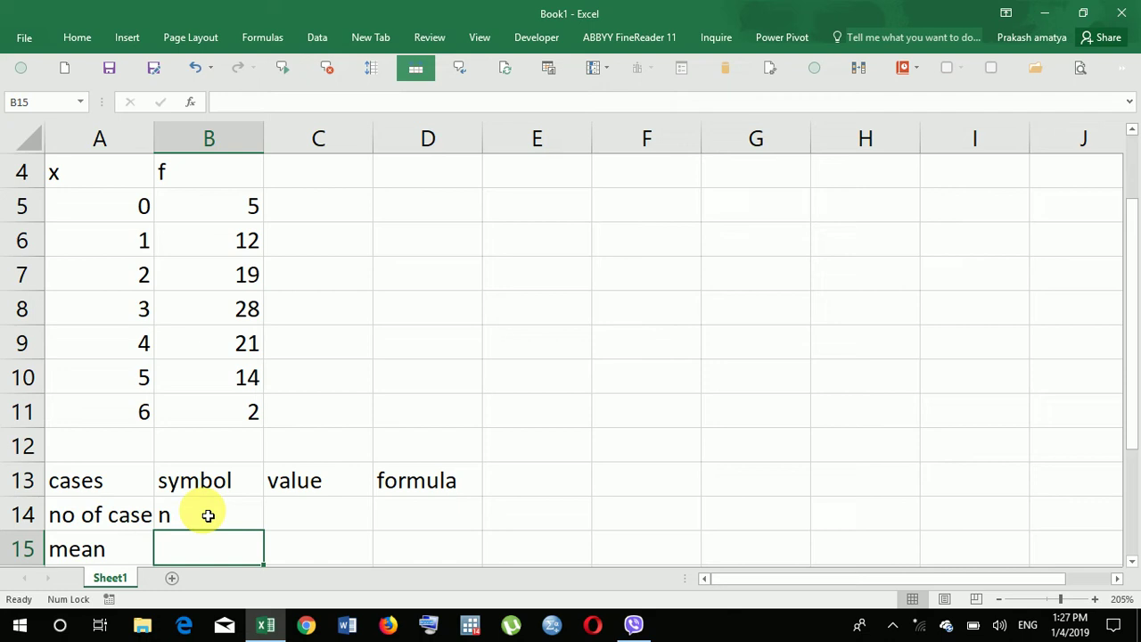
type("np")
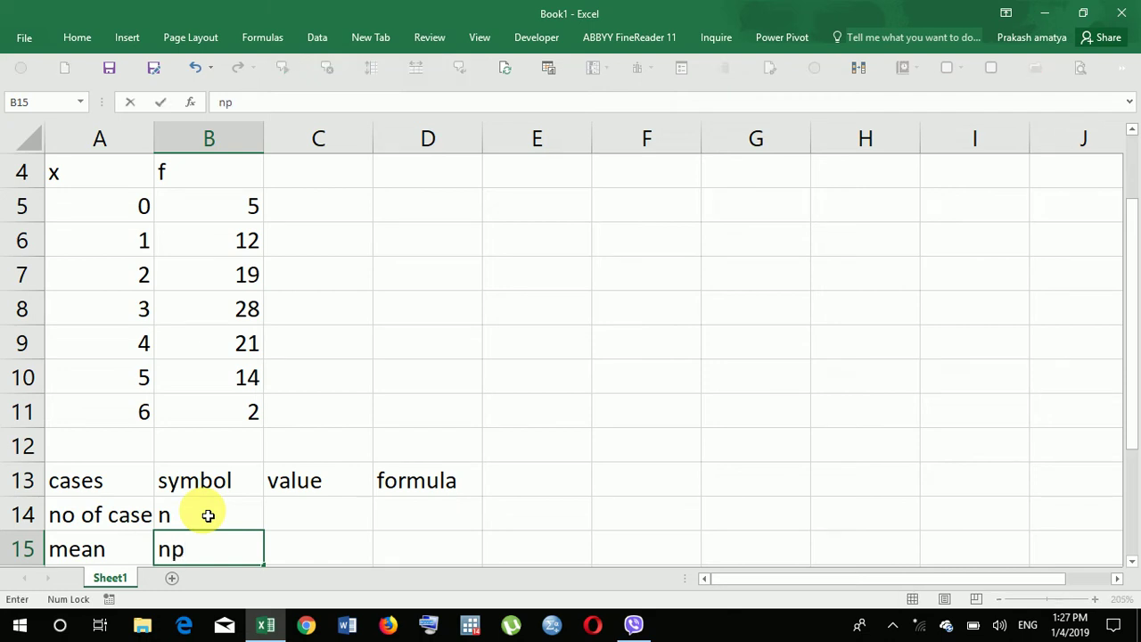
key("Tab")
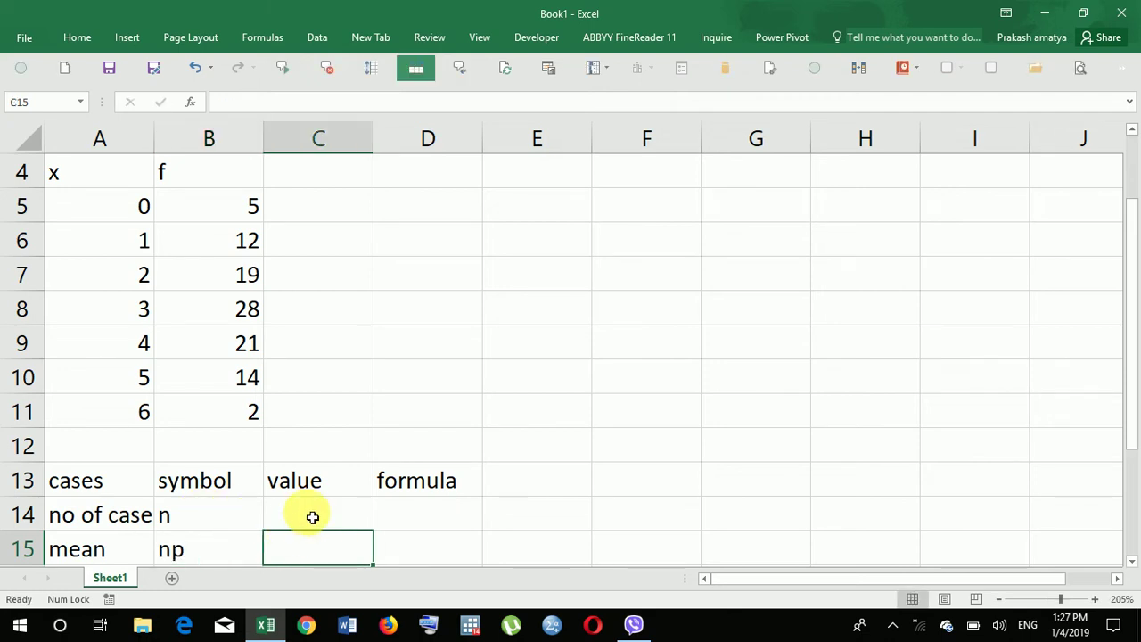
left_click(314, 514)
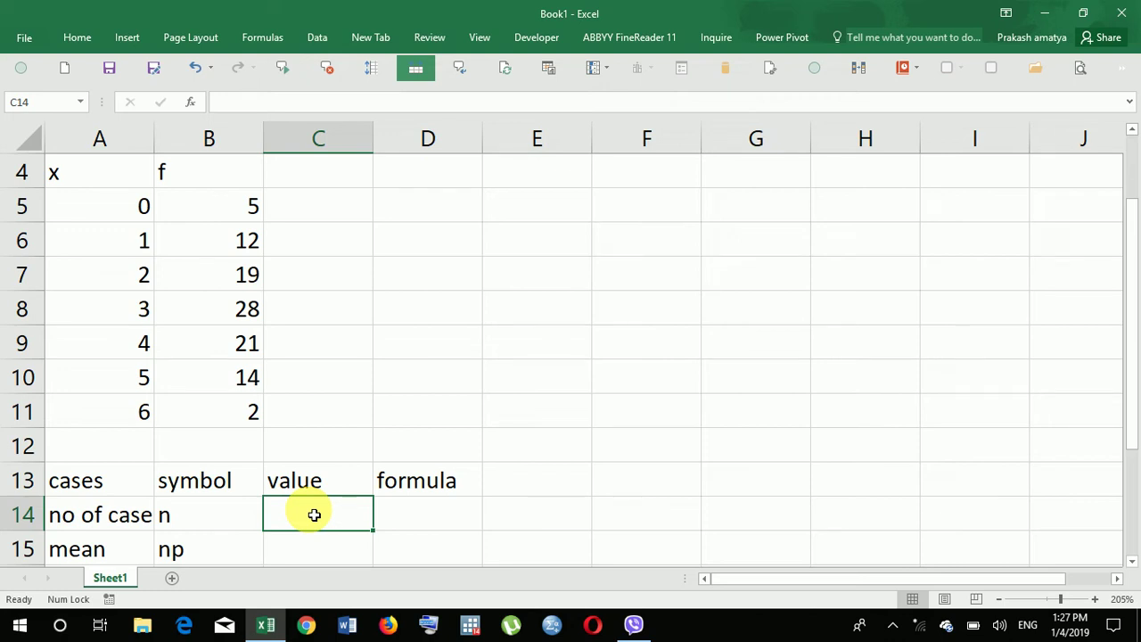
Step: Enter =MAX(A5:A11) in C14 so the number of cases shows 6
type("=")
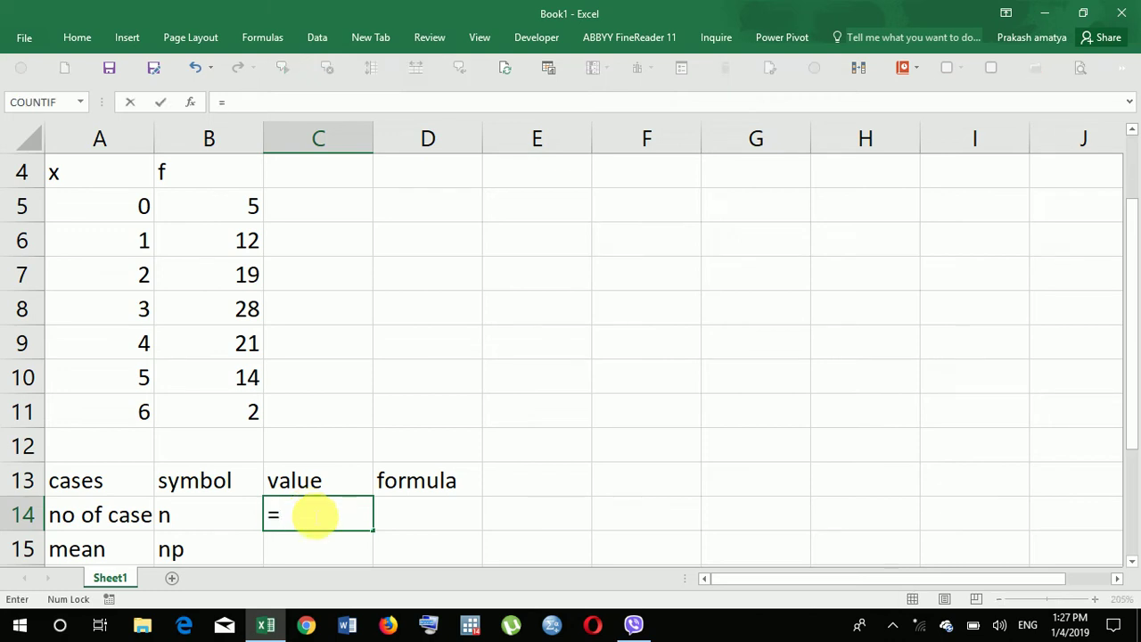
type("max")
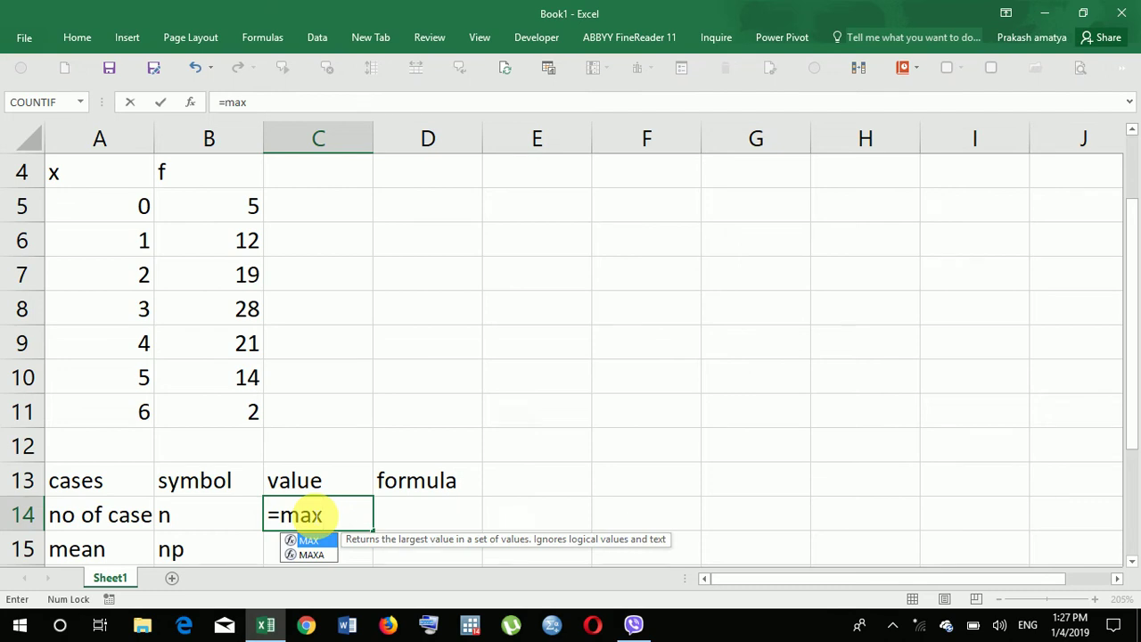
type("(")
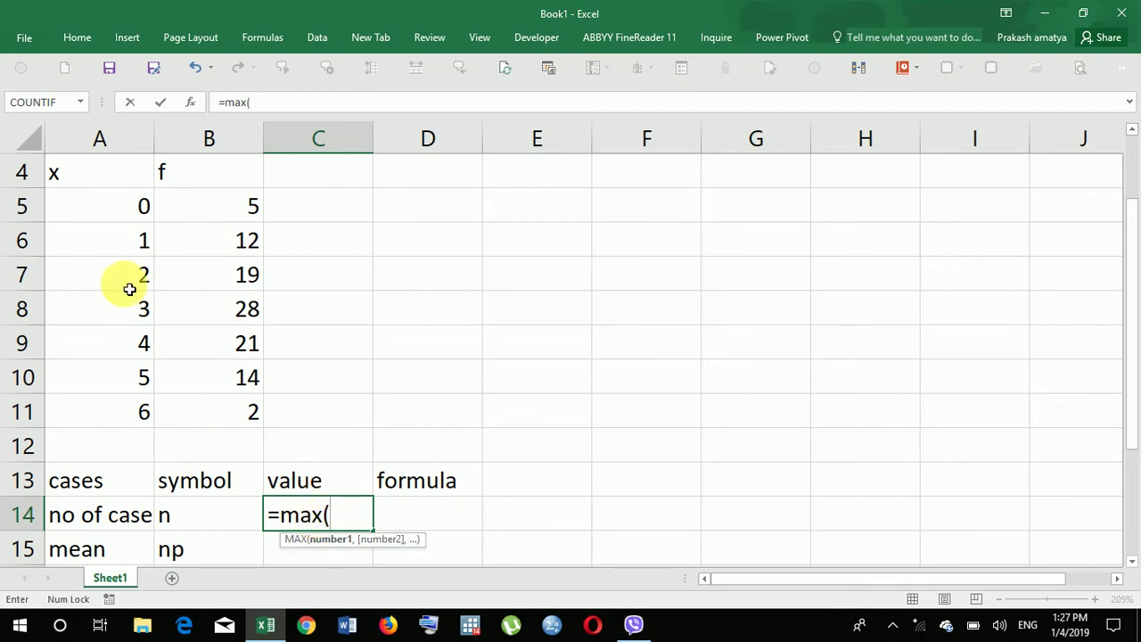
left_click_drag(118, 211, 123, 406)
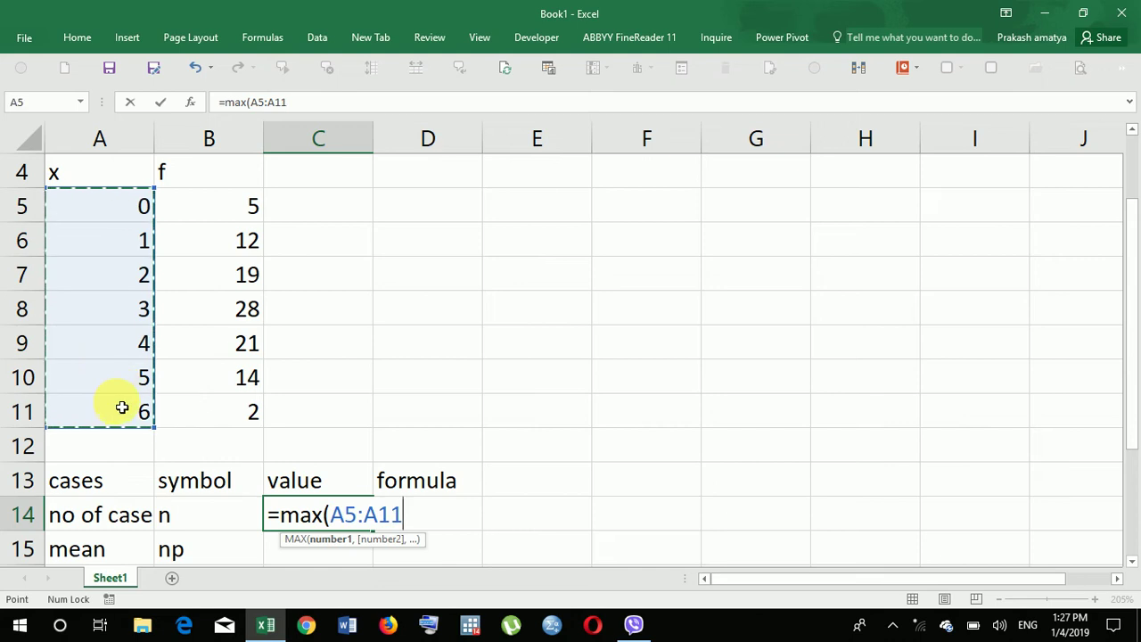
type(")")
key("Return")
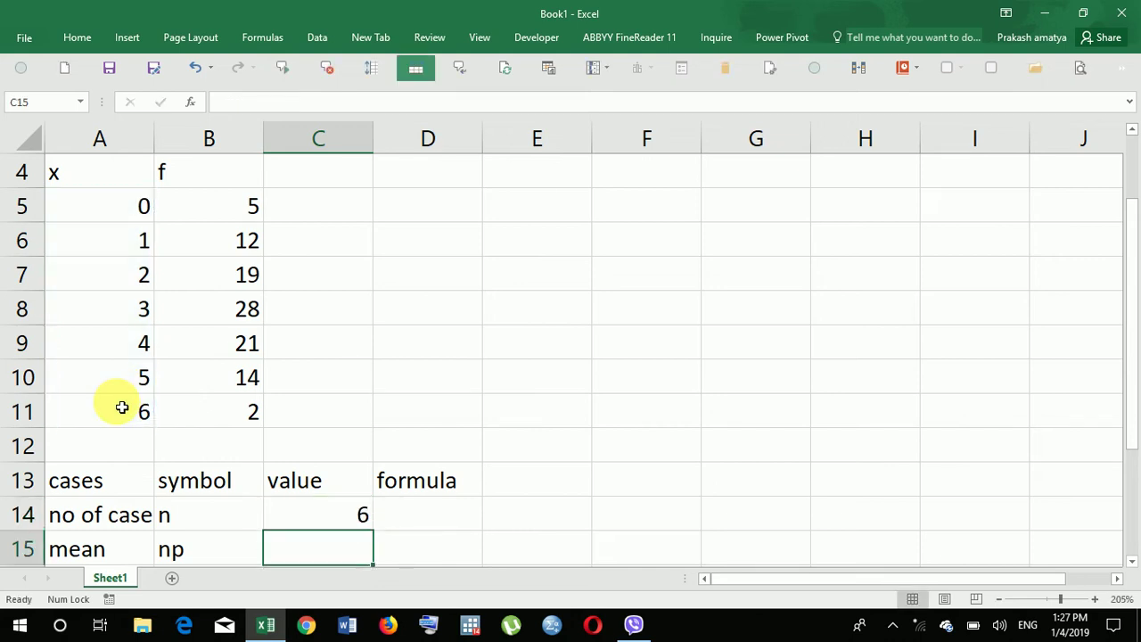
type("=")
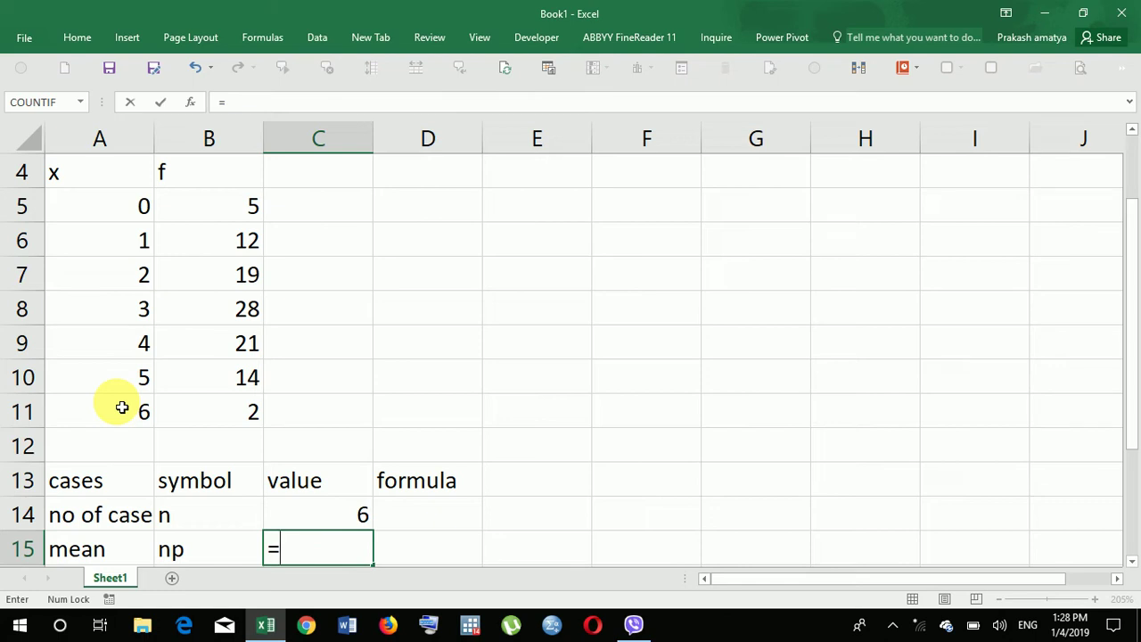
type("sump")
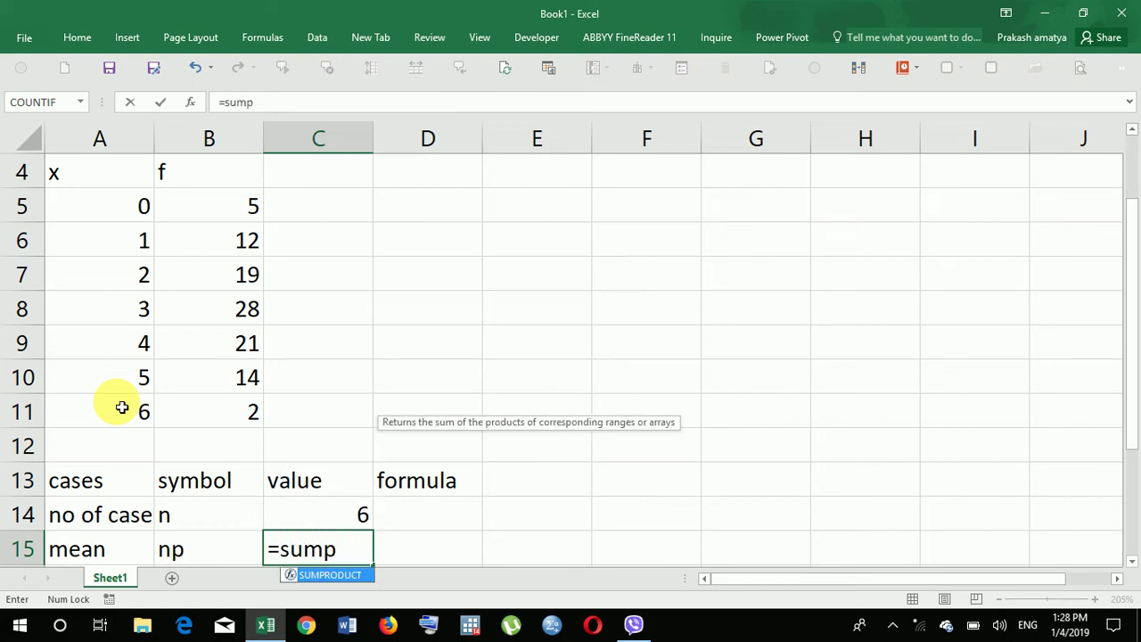
Step: Enter =SUMPRODUCT(A5:A11,B5:B11)/SUM(B5:B11) in C15 to get the mean 2.970297
double_click(337, 574)
left_click_drag(115, 217, 110, 413)
type(",")
left_click_drag(252, 203, 252, 428)
type(")/")
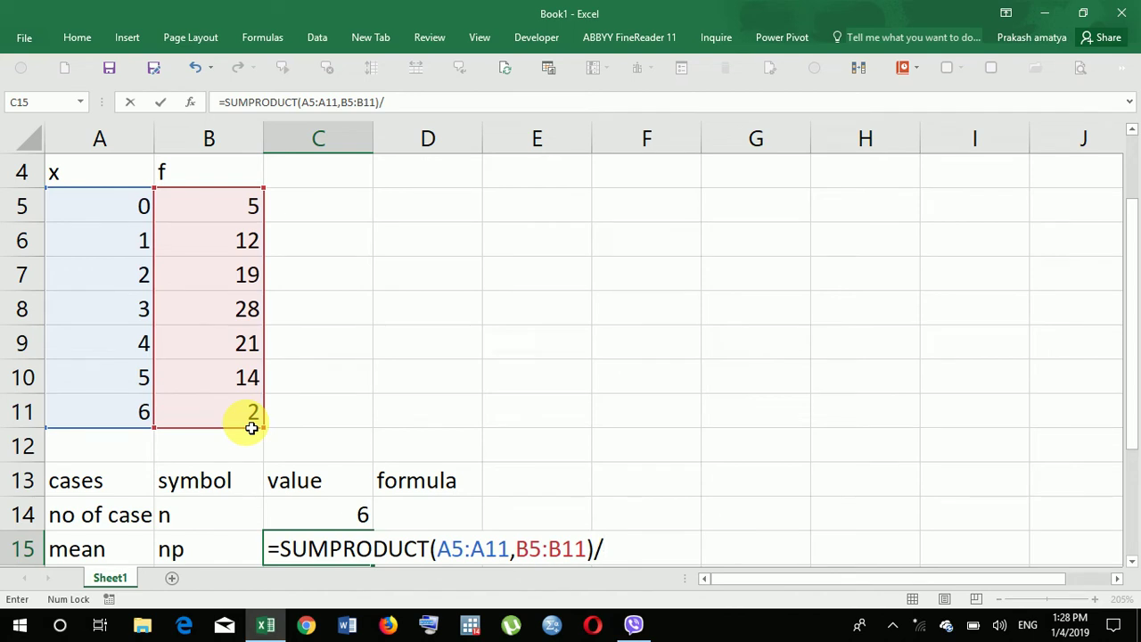
type("sum")
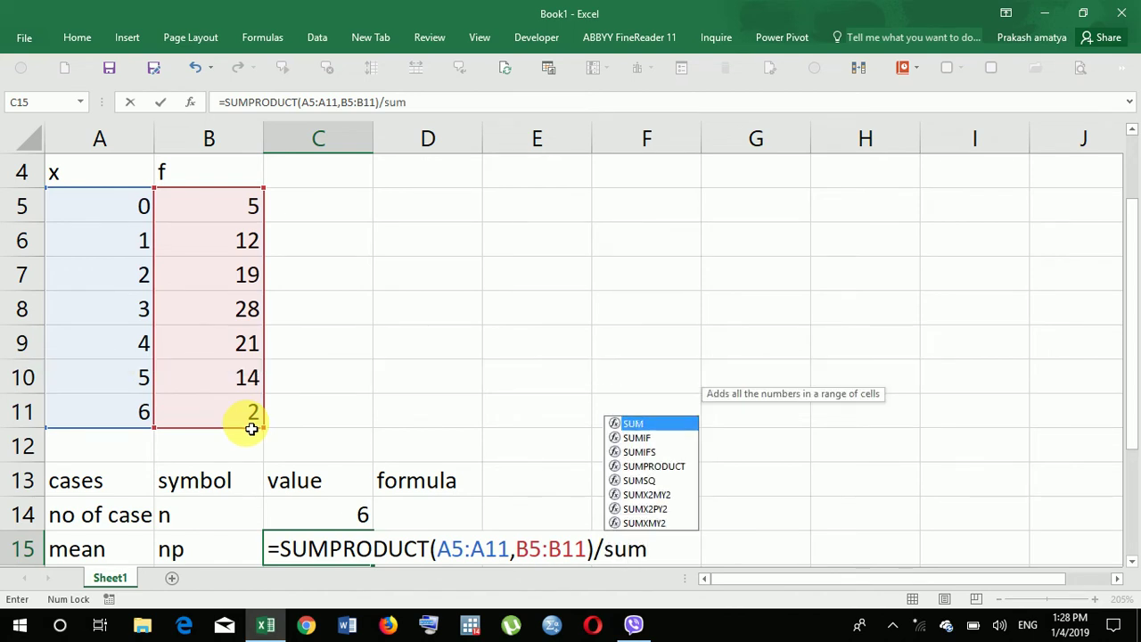
double_click(657, 424)
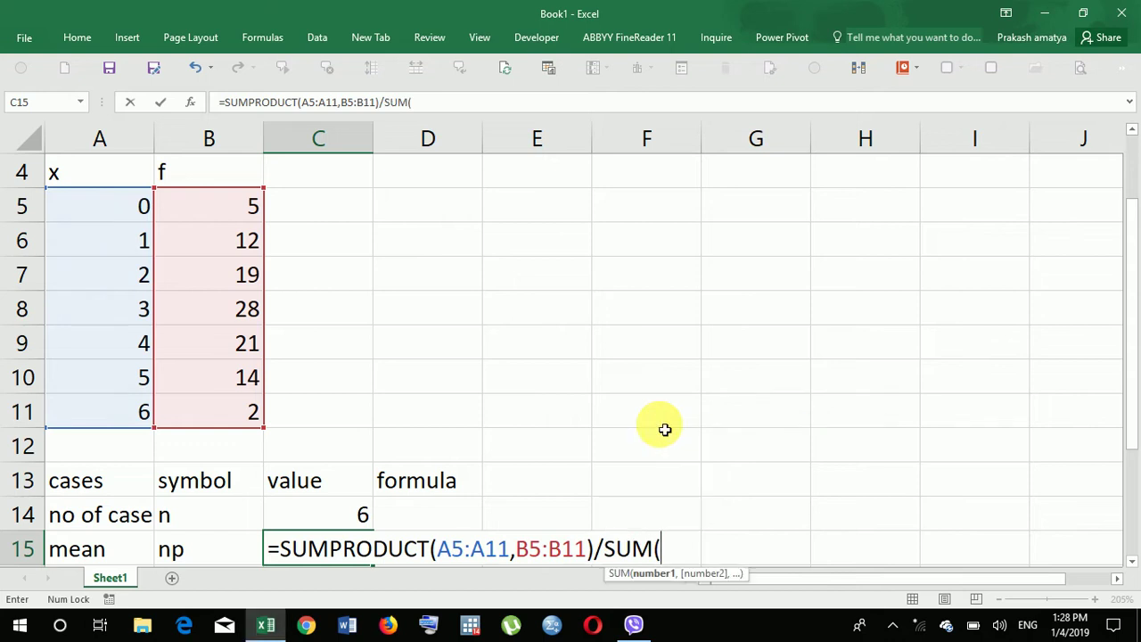
left_click_drag(234, 212, 213, 406)
type(")")
key("Return")
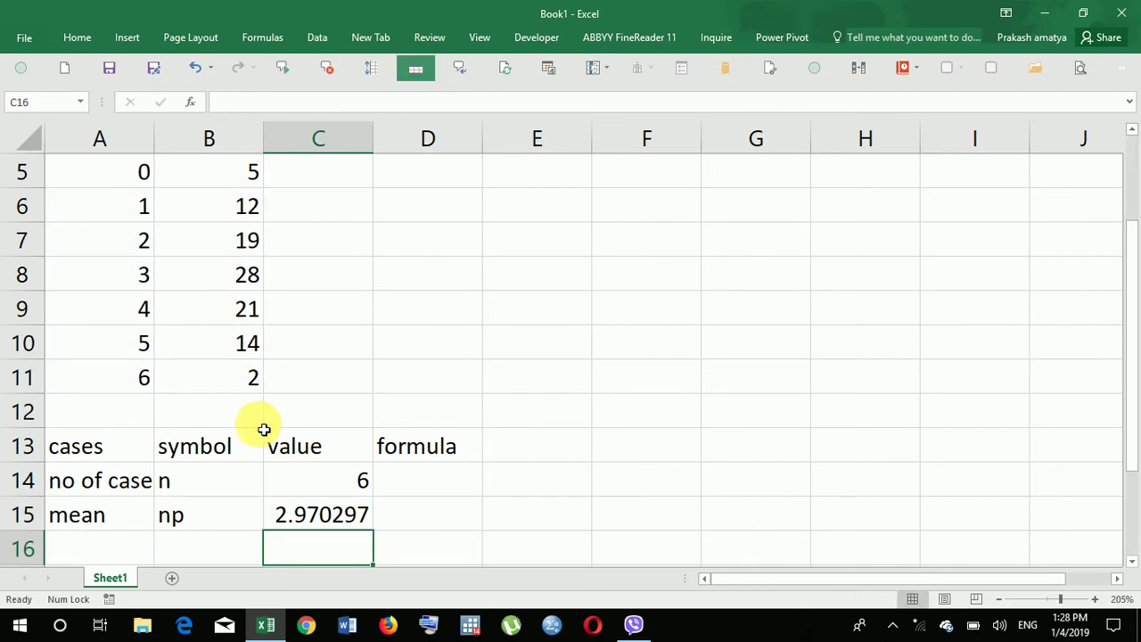
left_click(105, 555)
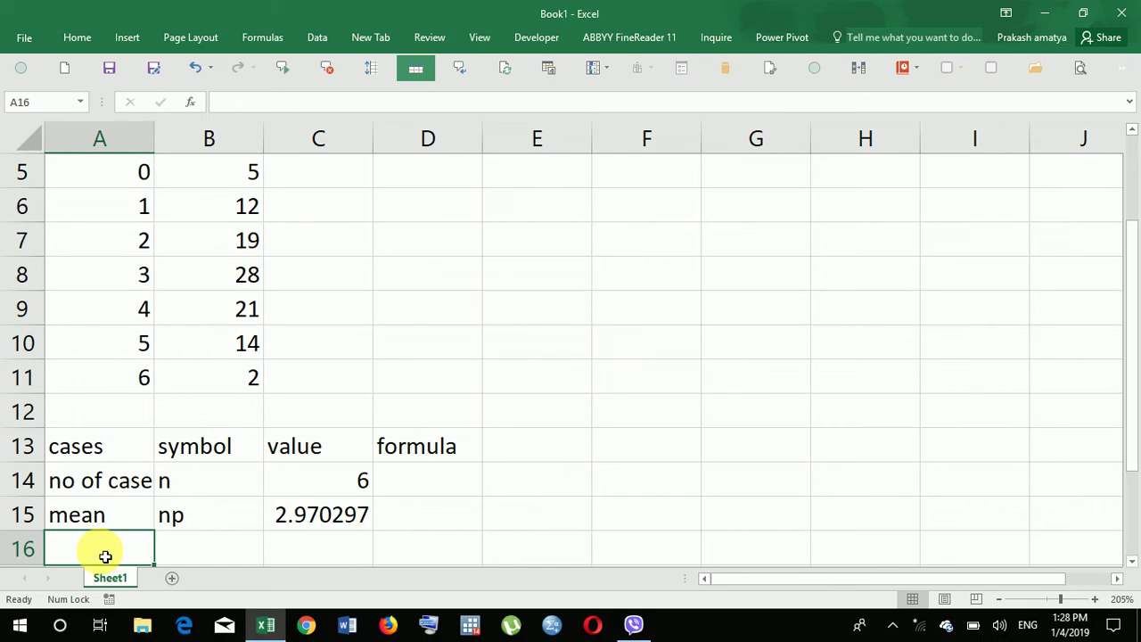
Step: Label row 16 'total frequency' with the symbol N in B16
type("Mean")
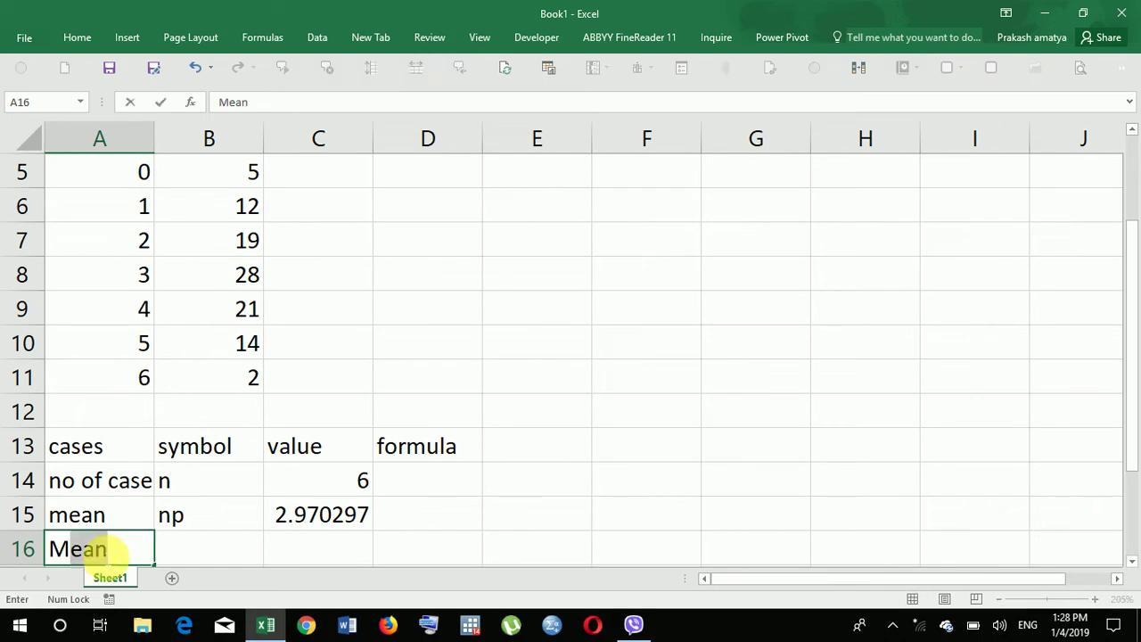
key("BackSpace")
key("BackSpace")
key("BackSpace")
key("BackSpace")
type("No of cases")
key("Return")
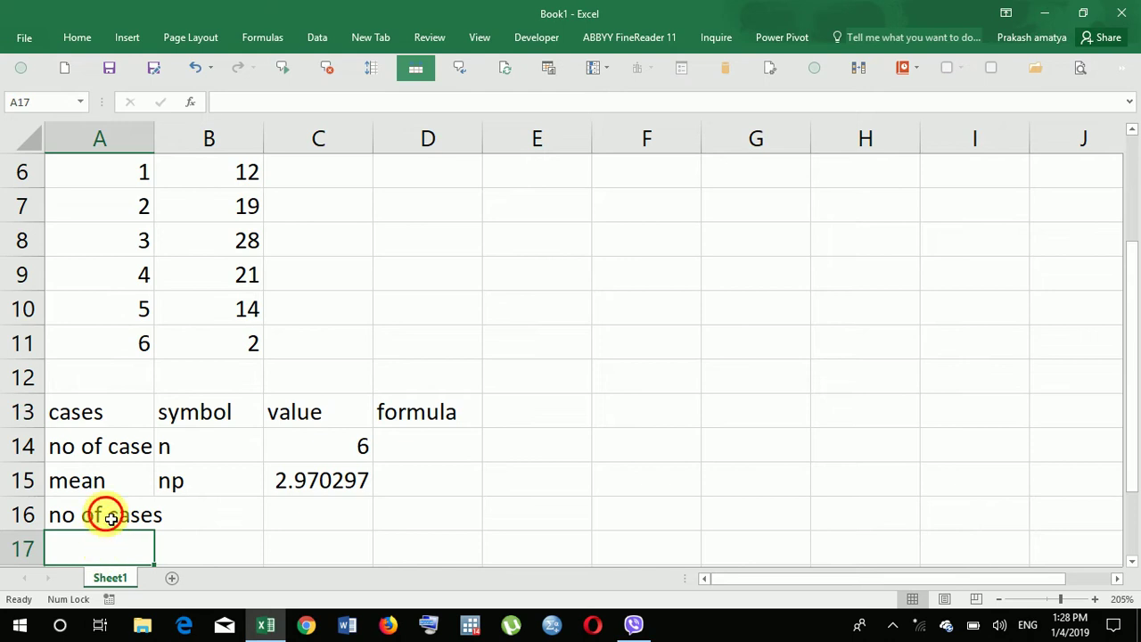
left_click(106, 517)
type("total ")
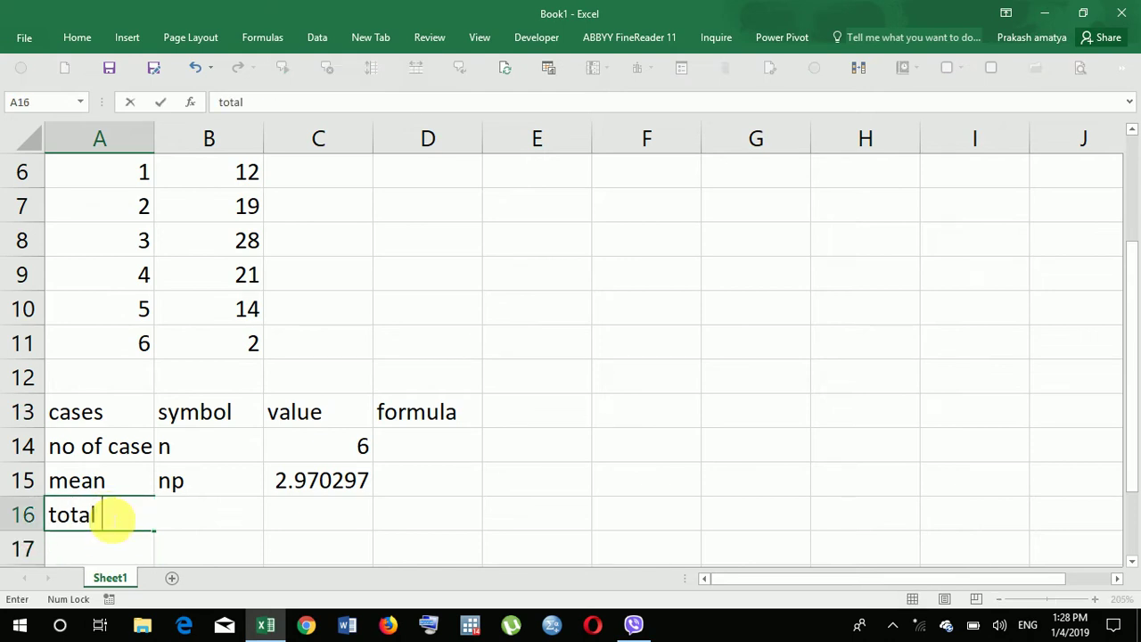
type("frequency")
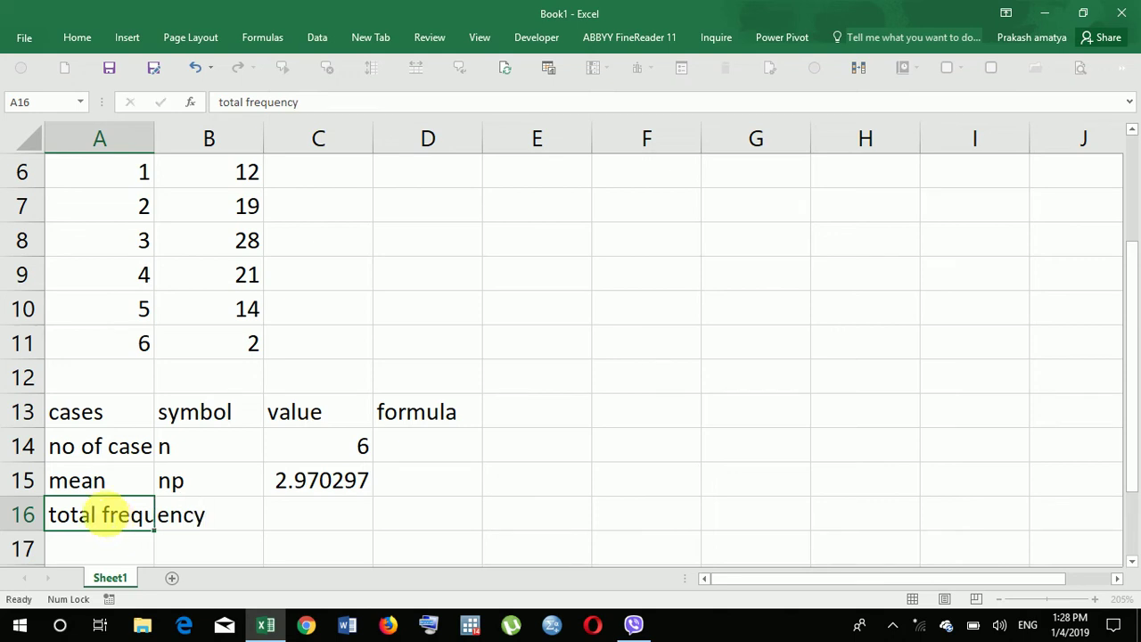
key("Tab")
type("N")
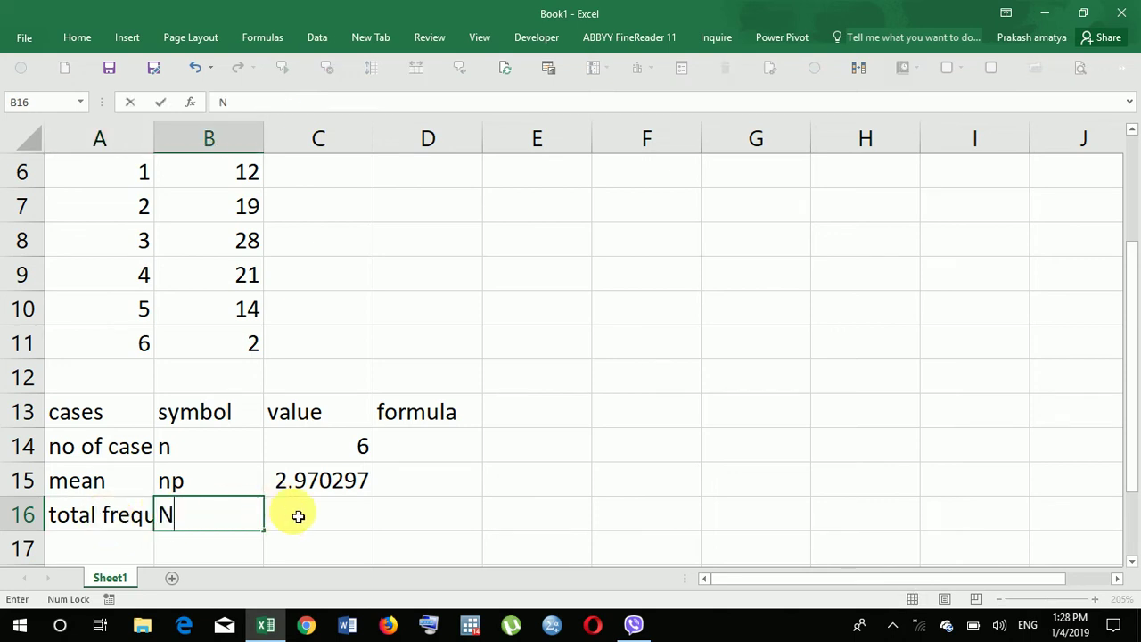
Step: Enter =SUM(B5:B11) in C16 so the total frequency shows 101
left_click(299, 515)
type("=")
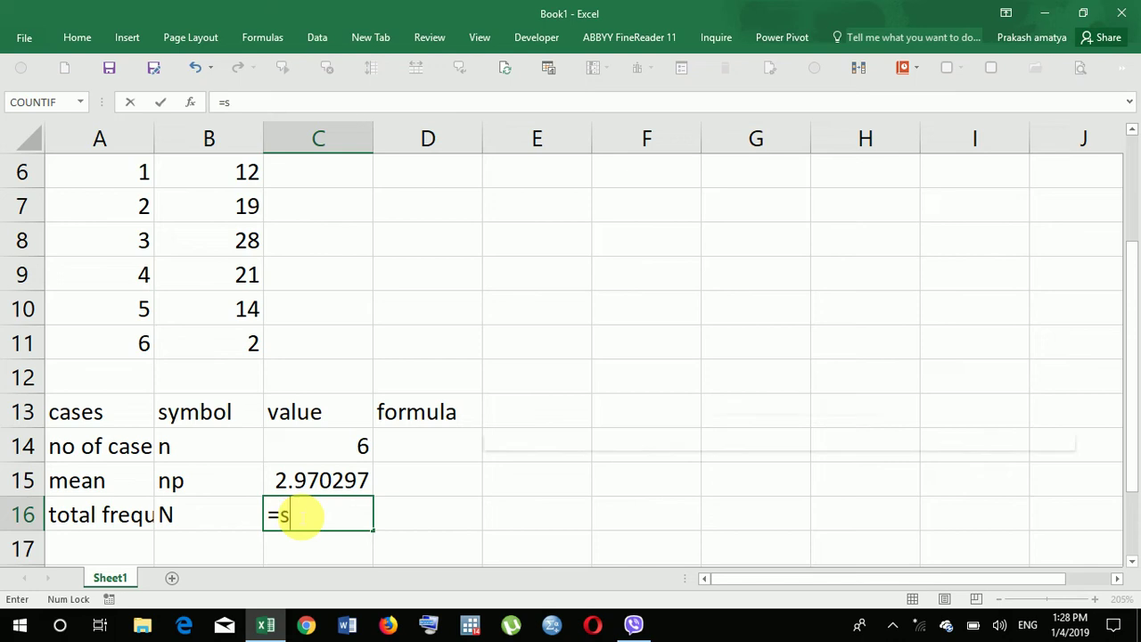
type("sum(")
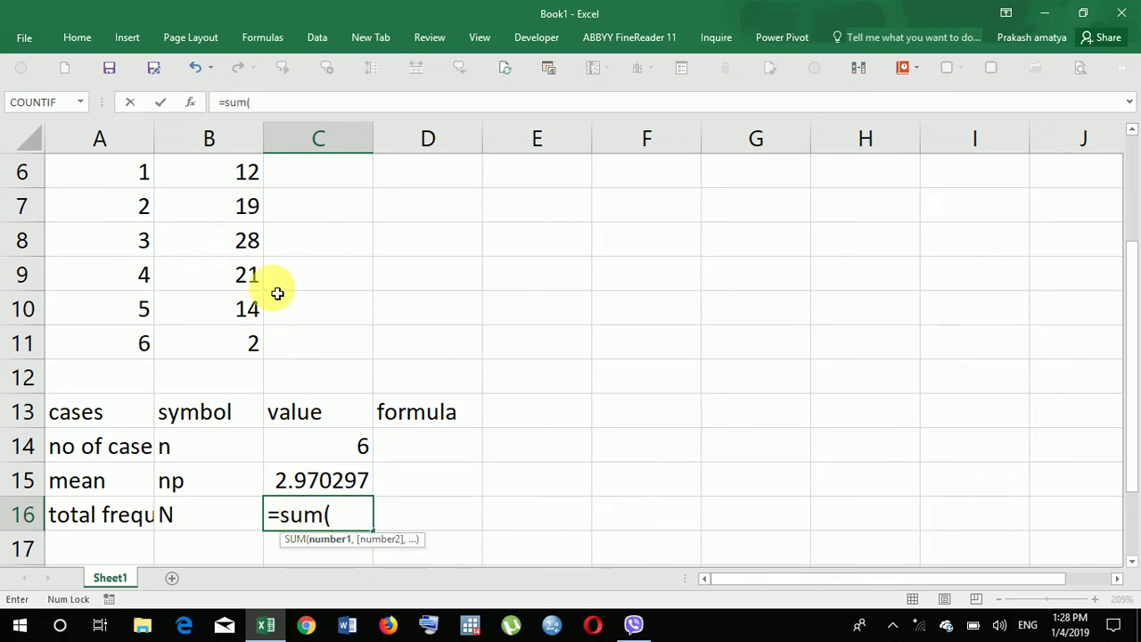
left_click(231, 346)
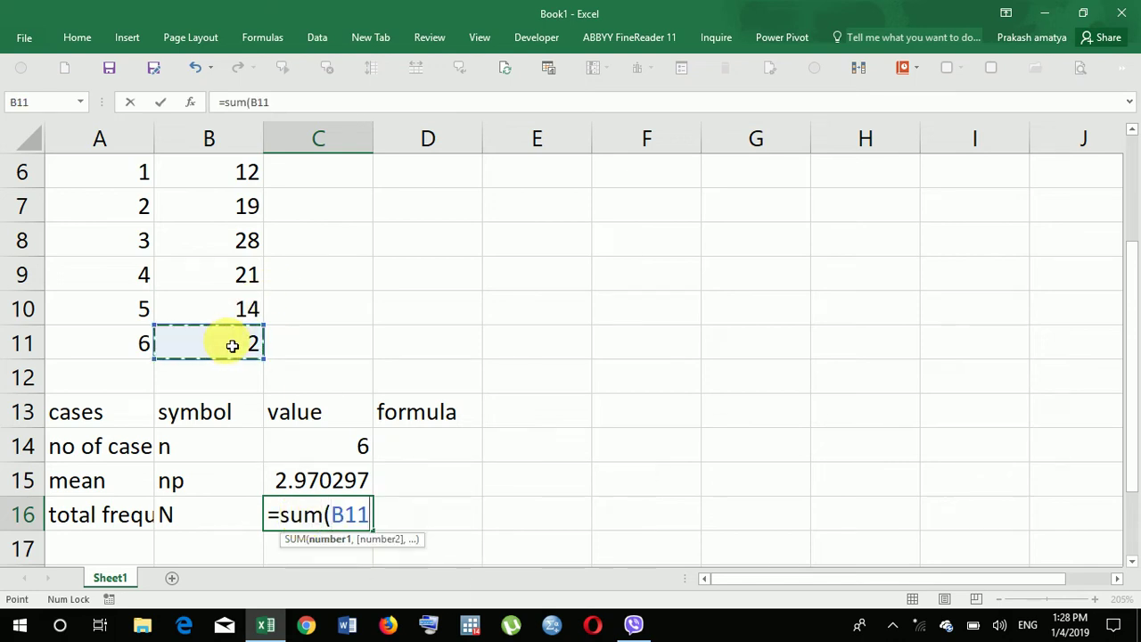
left_click_drag(231, 346, 232, 345)
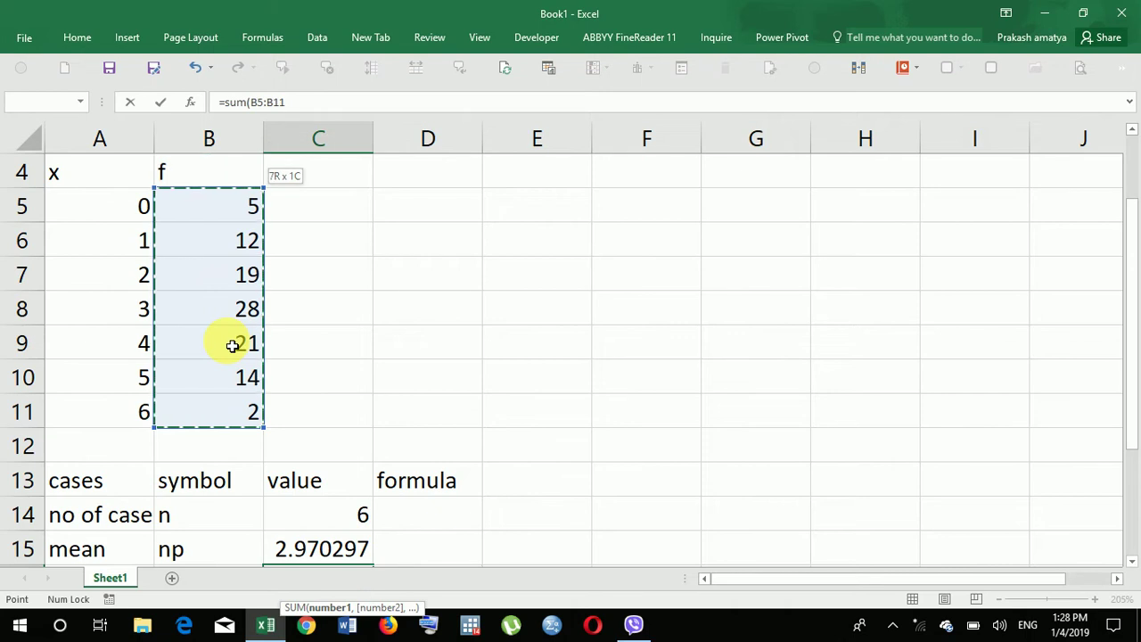
key("Return")
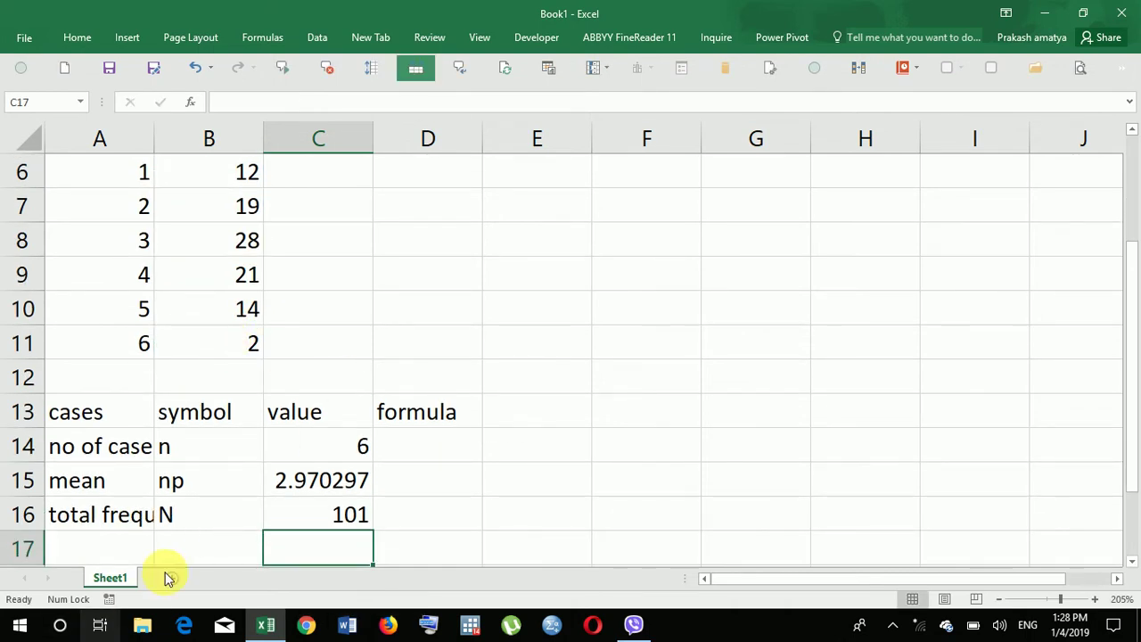
Step: Label row 18 'probability of success' with the symbol p in B18
scroll(151, 539, "down", 1)
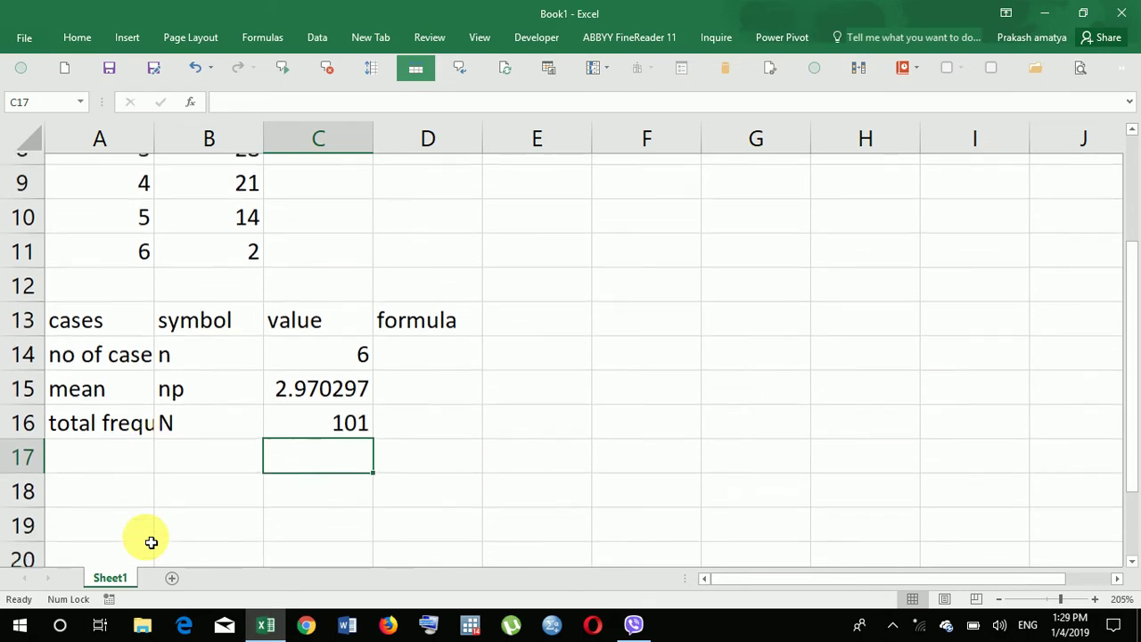
left_click(116, 480)
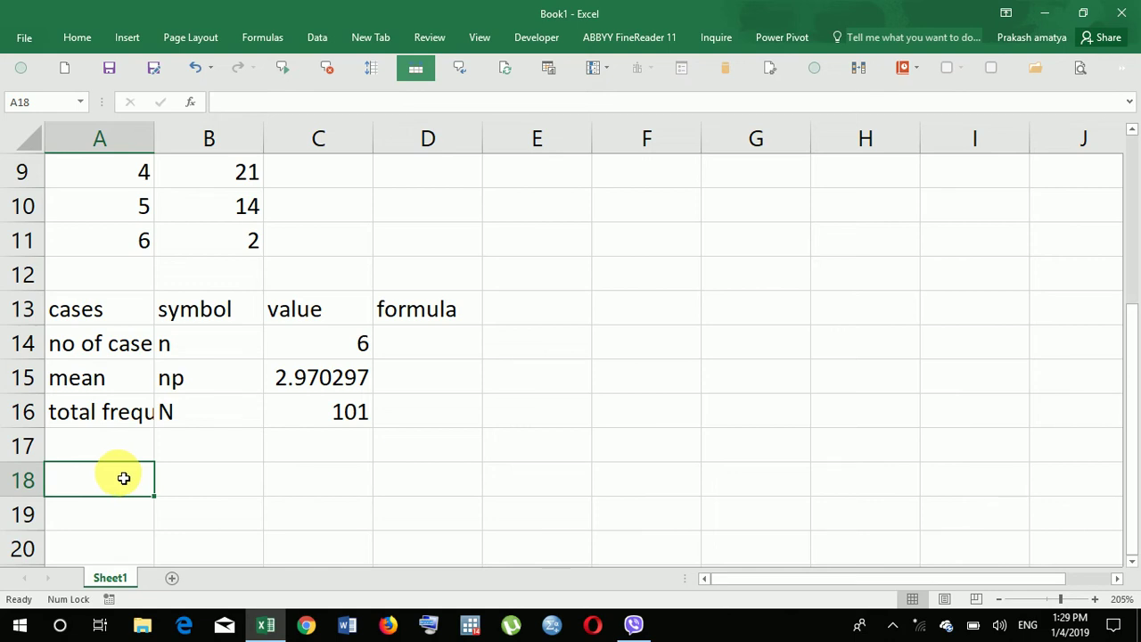
type("p")
key("Return")
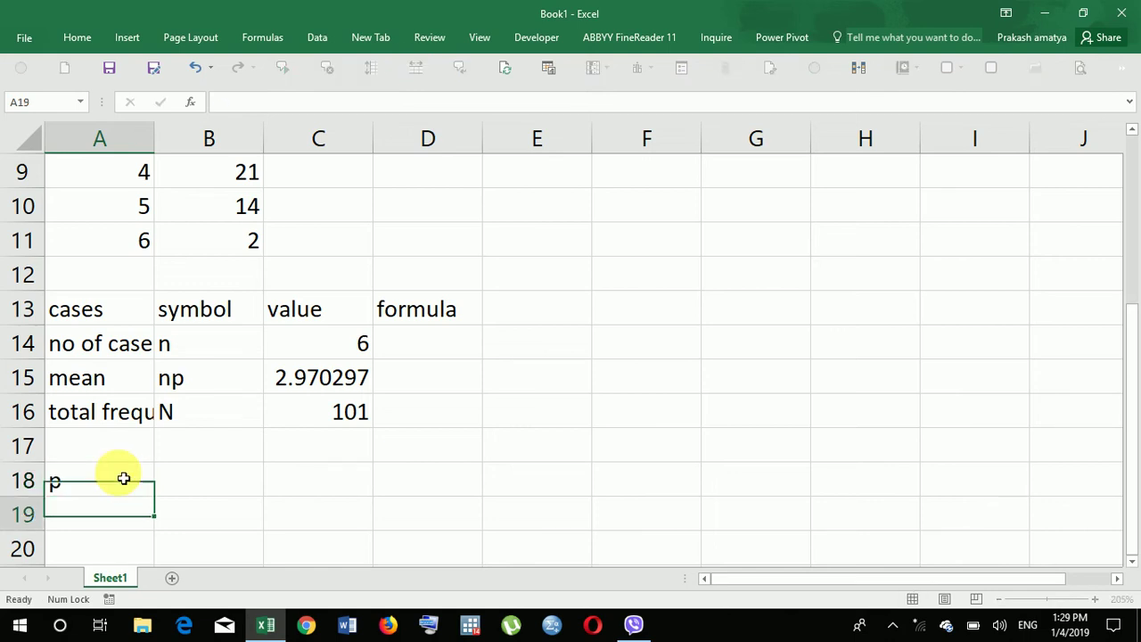
type("q")
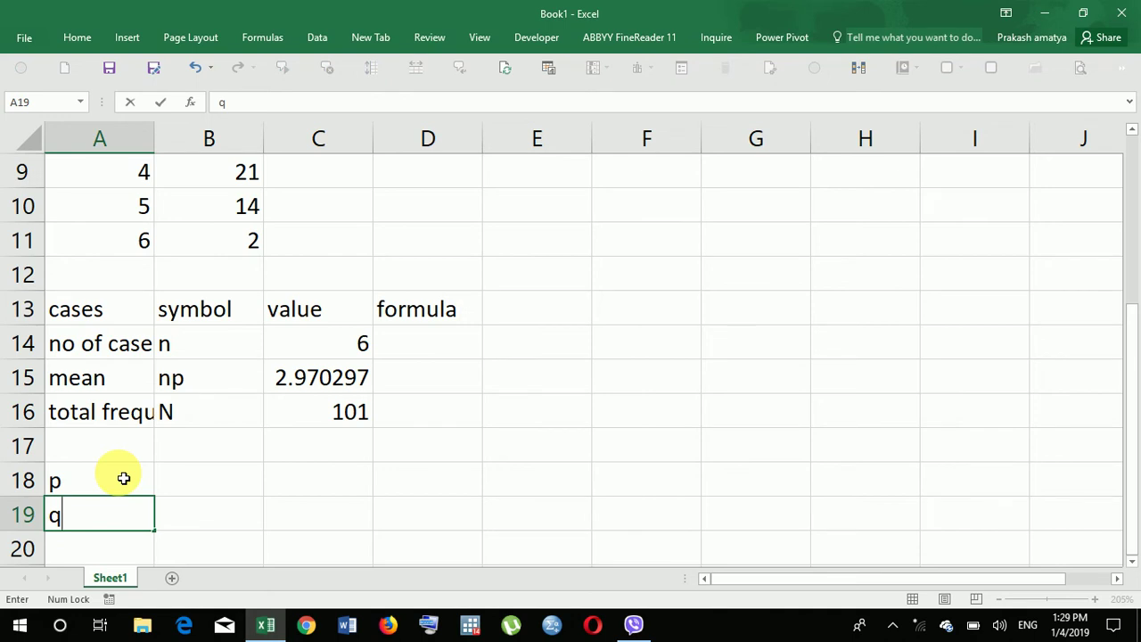
key("Return")
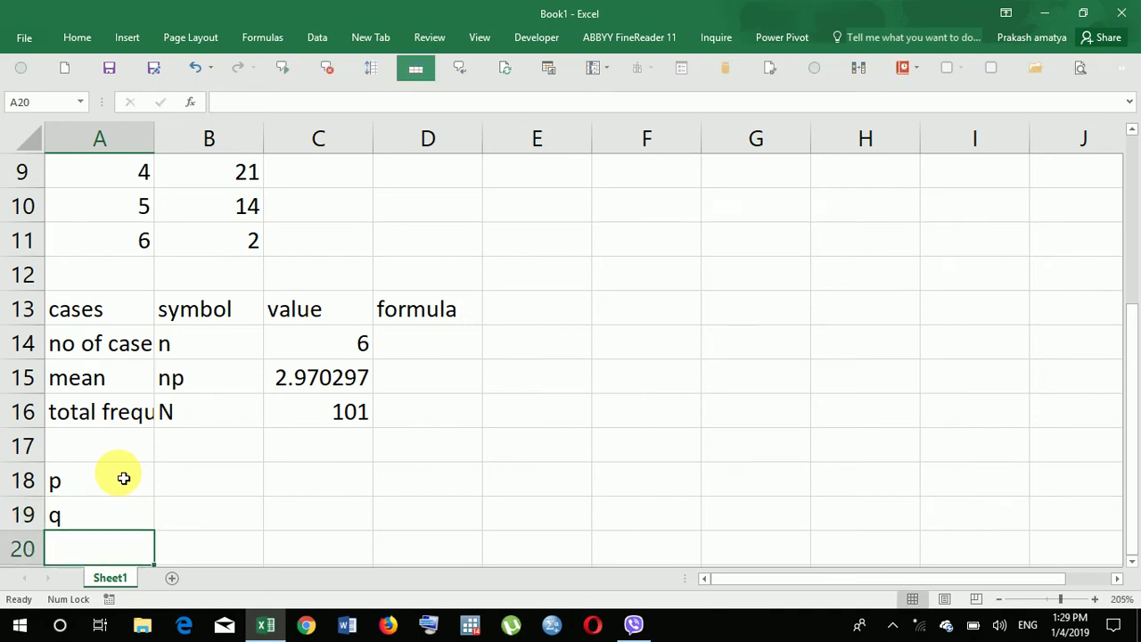
key("Up")
key("Up")
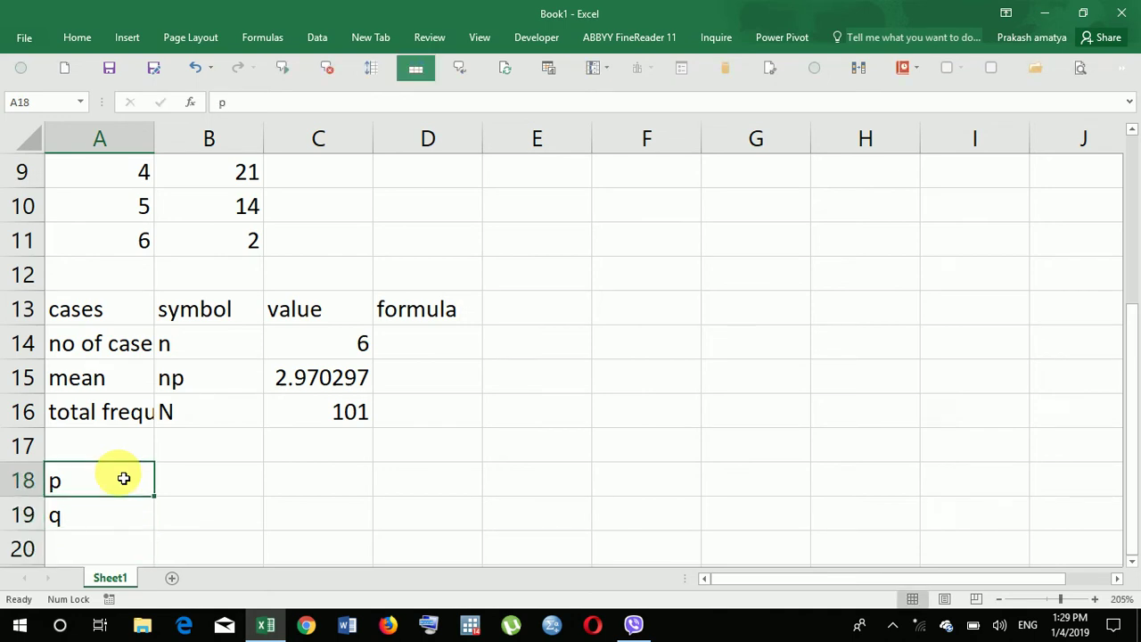
type("proba")
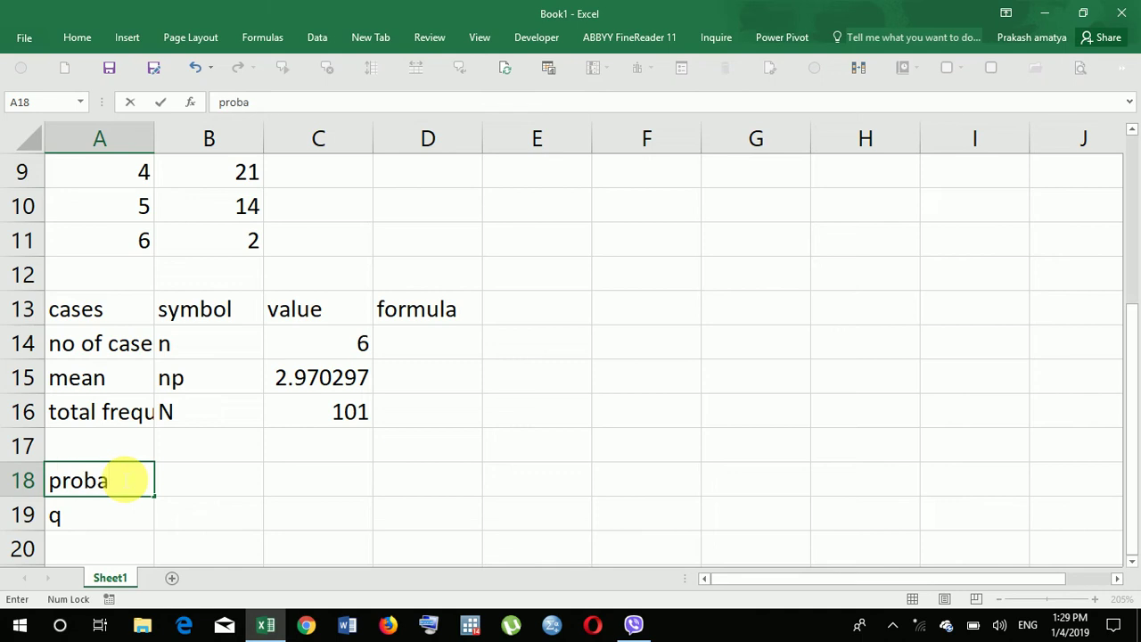
type("bility ")
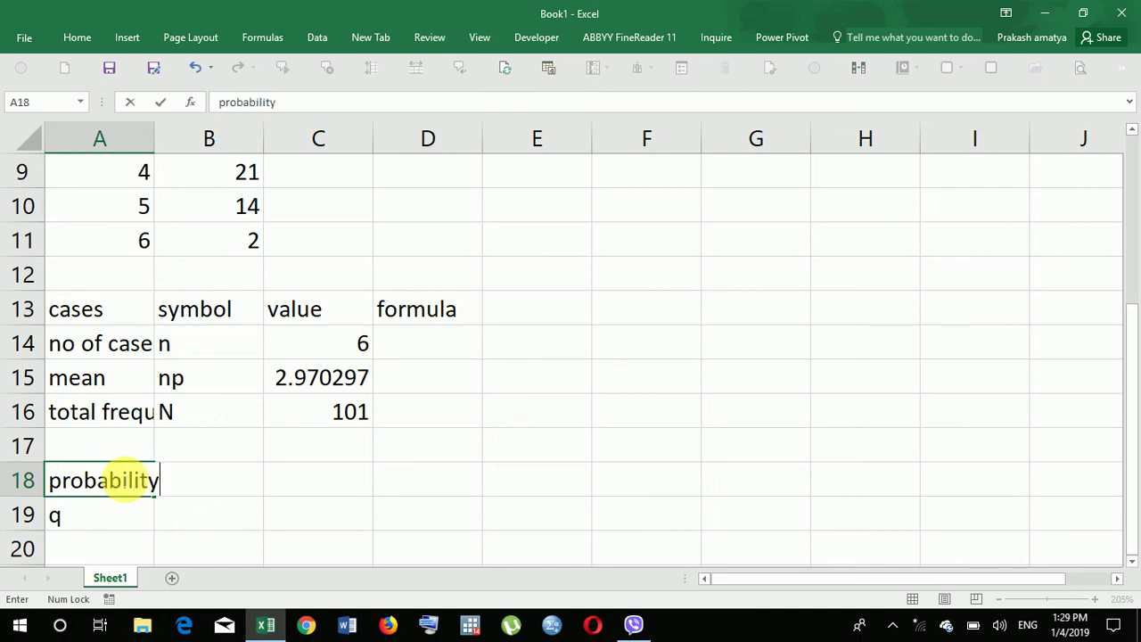
type("of success")
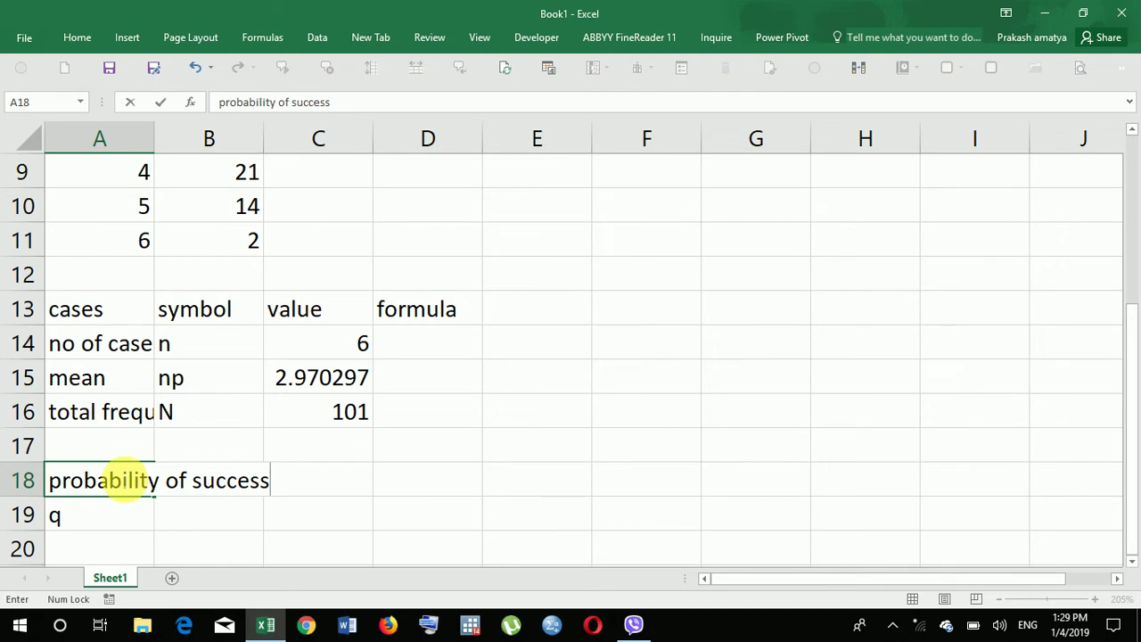
key("Tab")
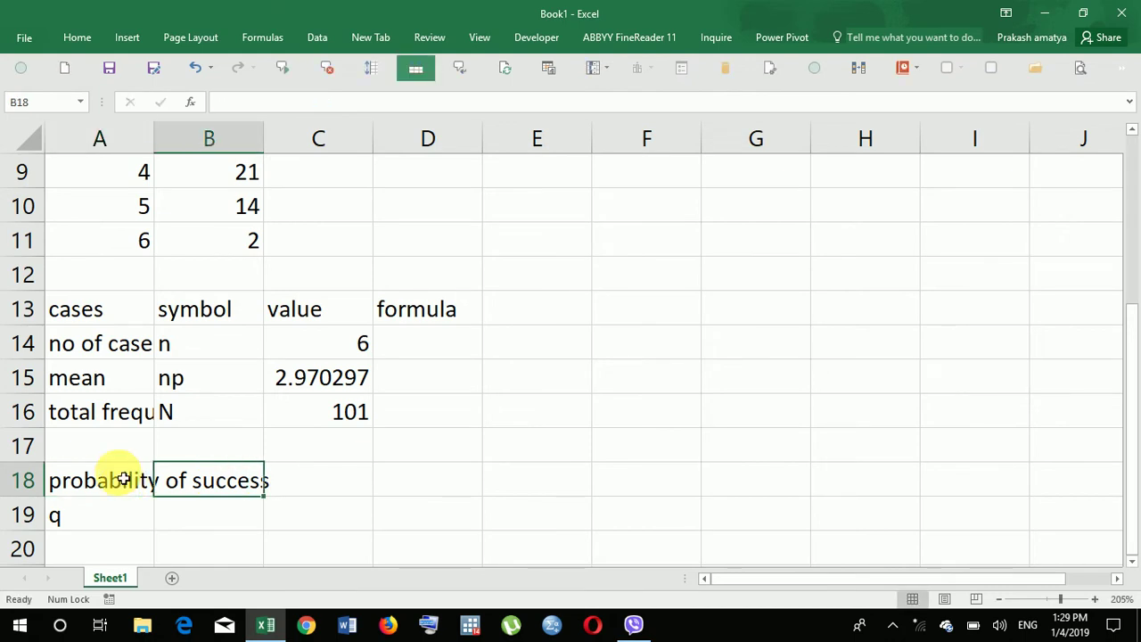
type("p")
key("Return")
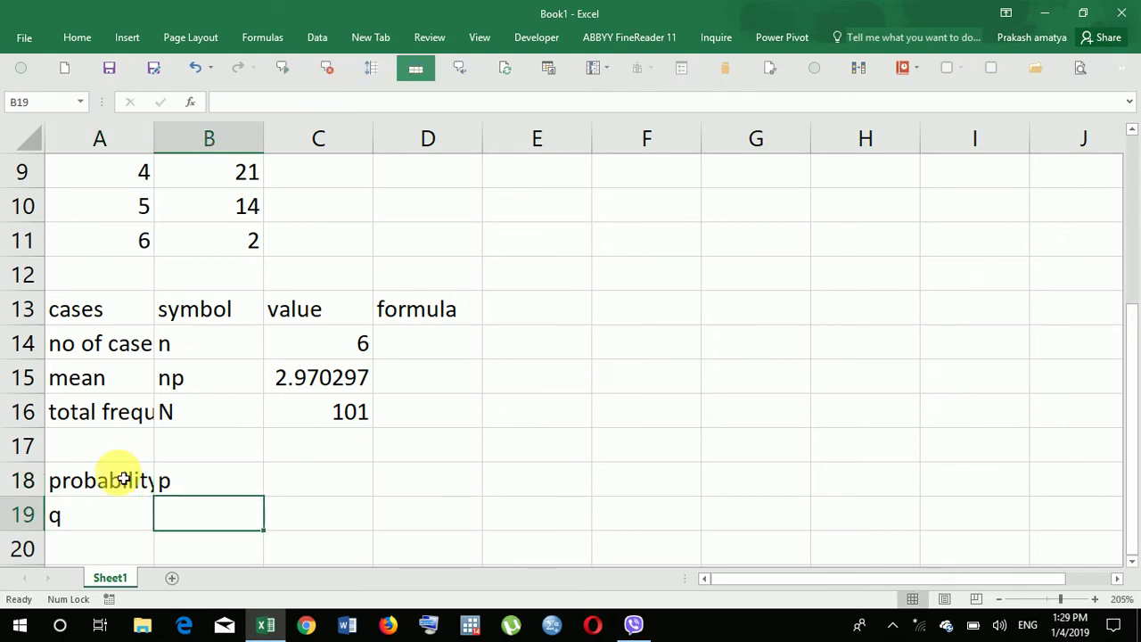
Step: Label row 19 'failure' with the symbol q in B19
key("Left")
type("falur")
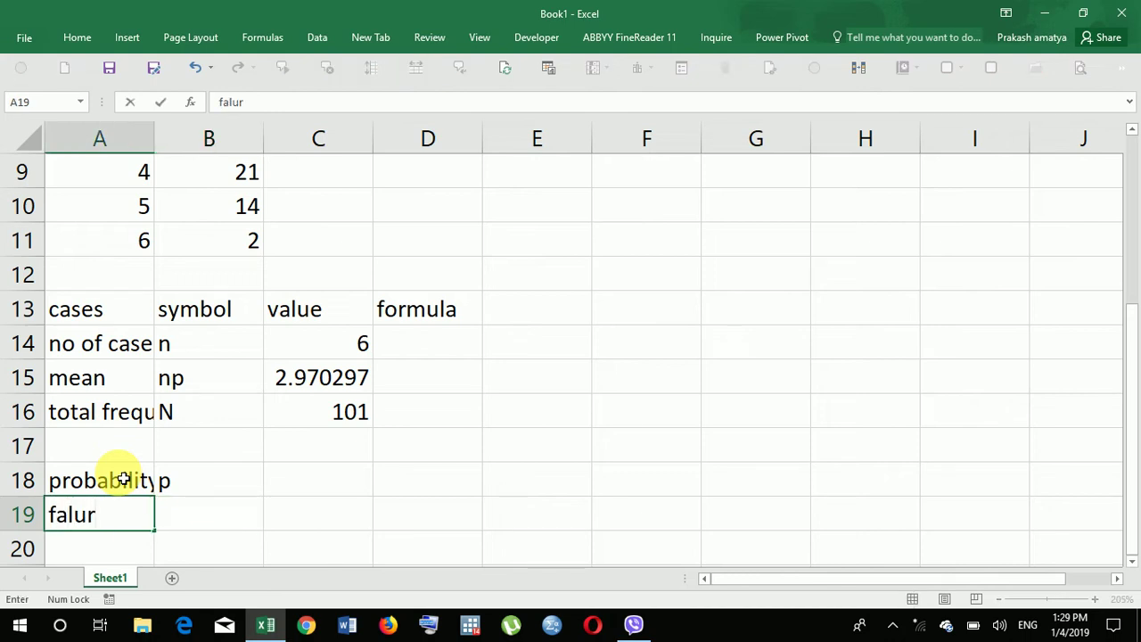
key("BackSpace")
key("BackSpace")
type("re")
key("BackSpace")
key("BackSpace")
key("BackSpace")
type("u")
key("BackSpace")
type("ir")
key("BackSpace")
type("ure")
key("BackSpace")
key("BackSpace")
key("BackSpace")
key("BackSpace")
key("BackSpace")
key("BackSpace")
type("ilure")
key("BackSpace")
key("BackSpace")
key("BackSpace")
key("BackSpace")
key("BackSpace")
type("ailure")
key("Tab")
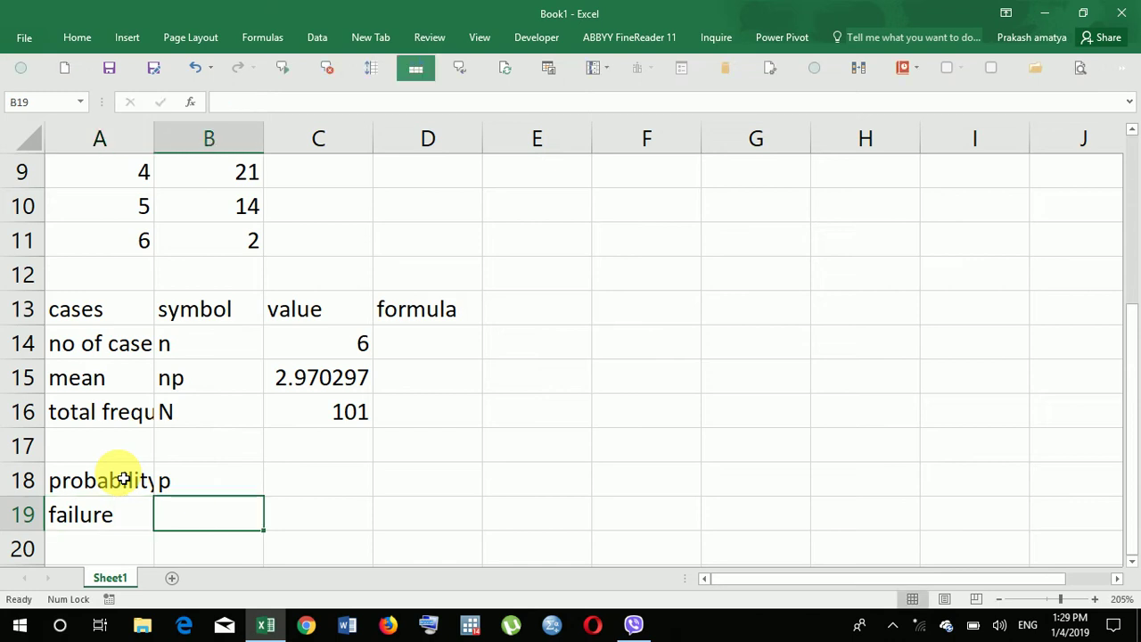
type("q")
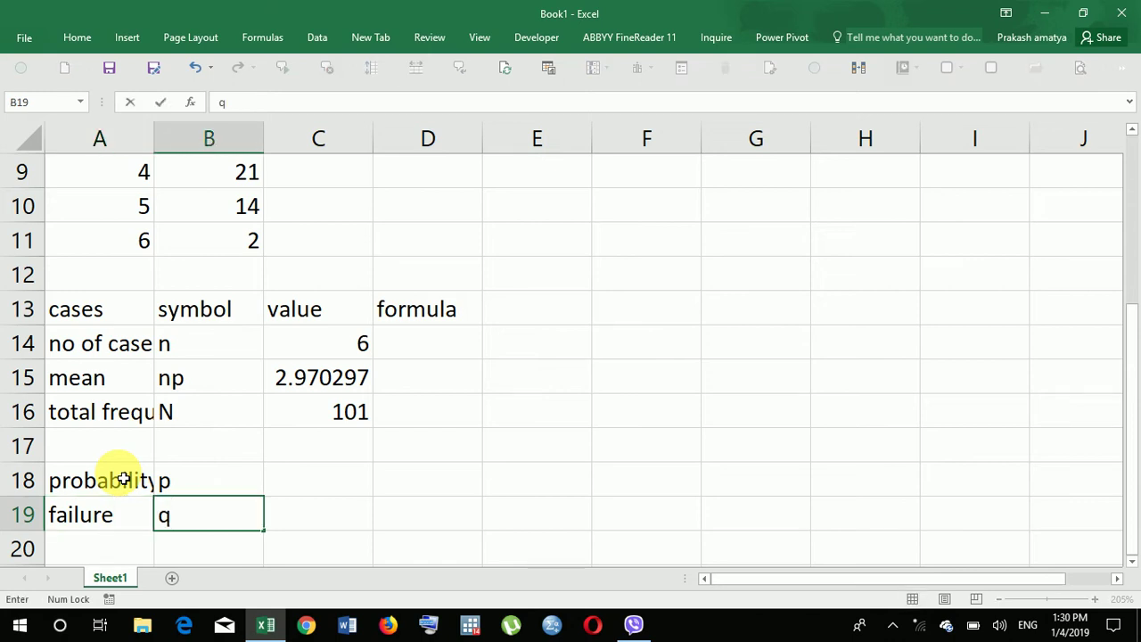
key("Return")
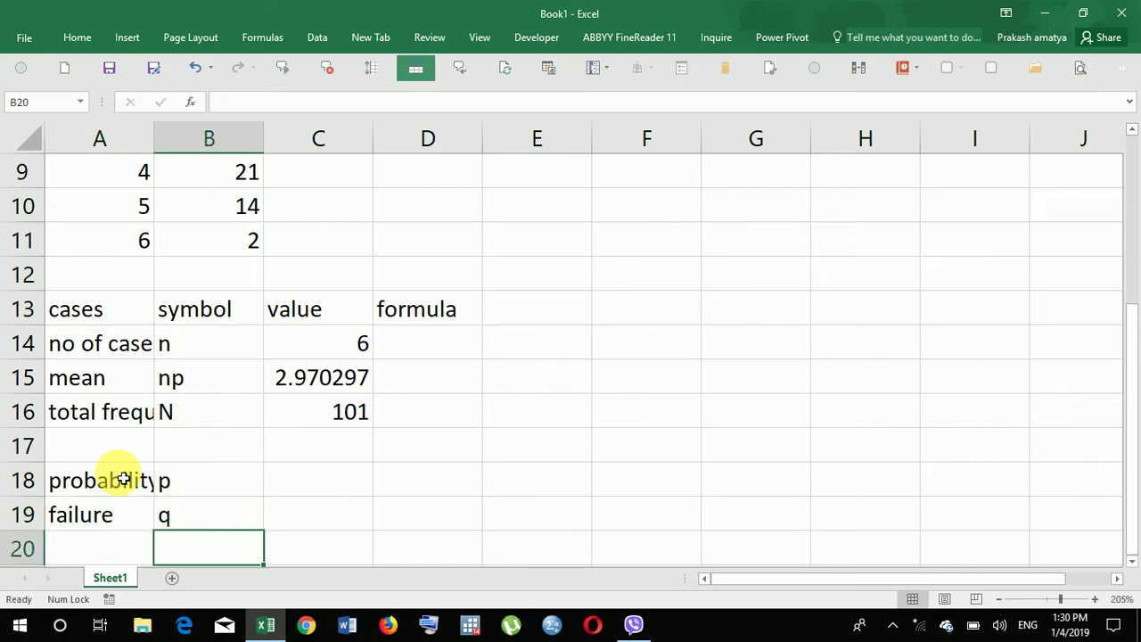
left_click(315, 489)
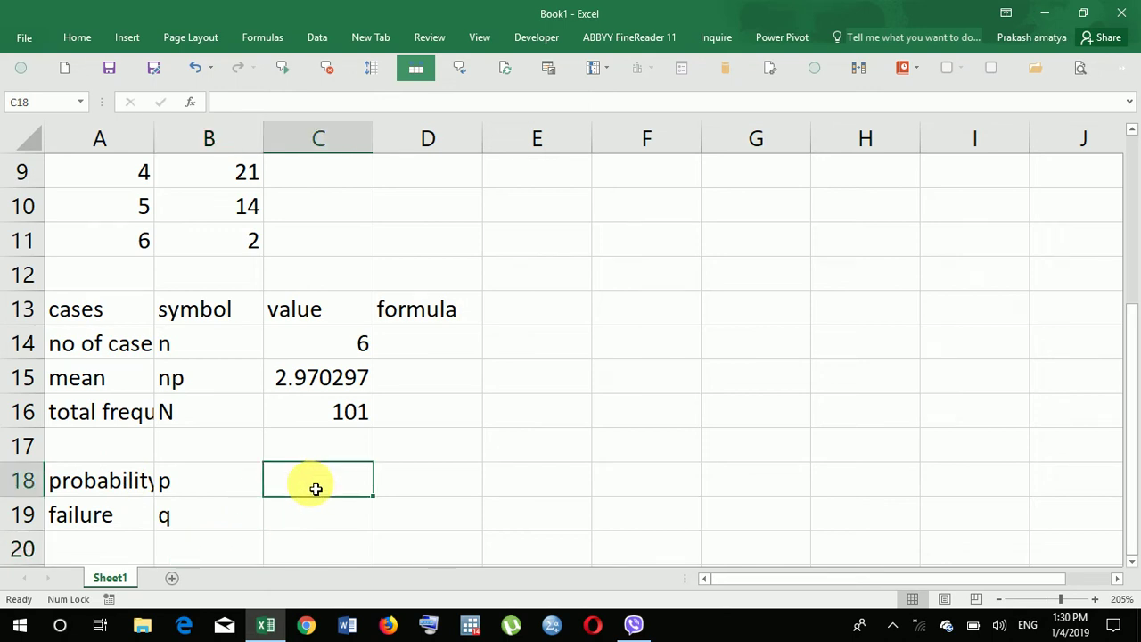
Step: Enter =C15/C14 in C18 so p equals 0.49505
type("=")
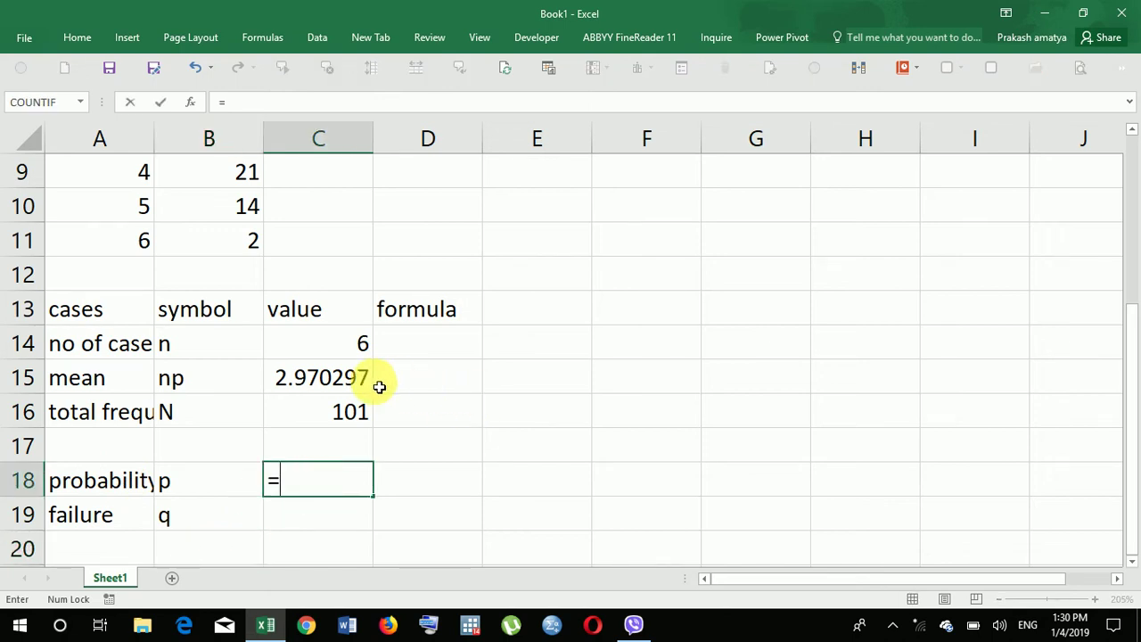
left_click(348, 392)
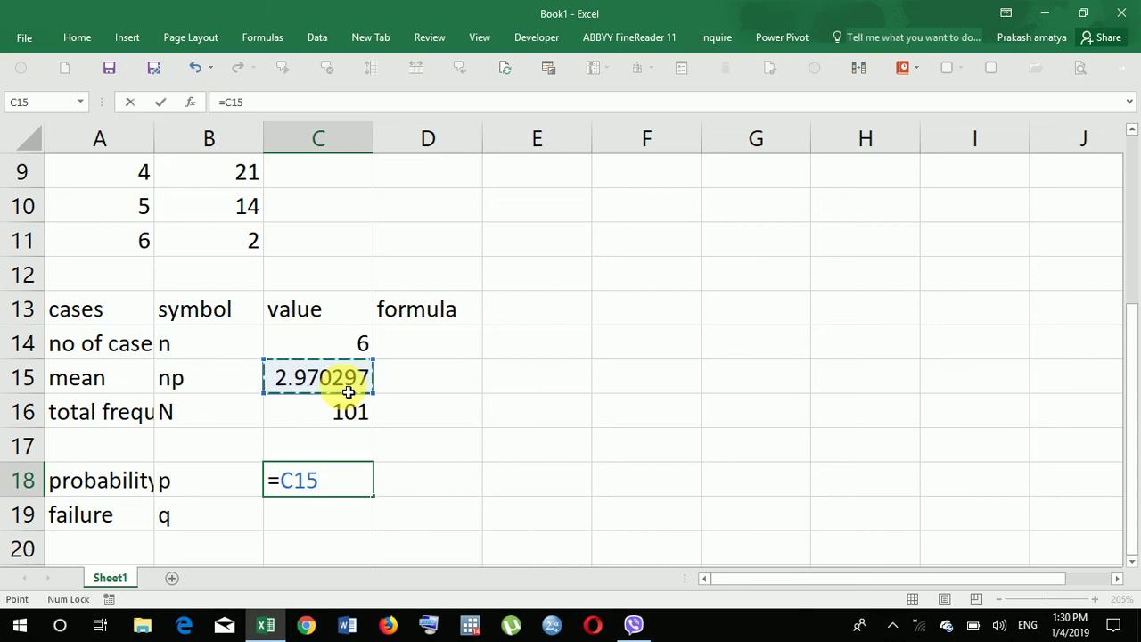
type("/")
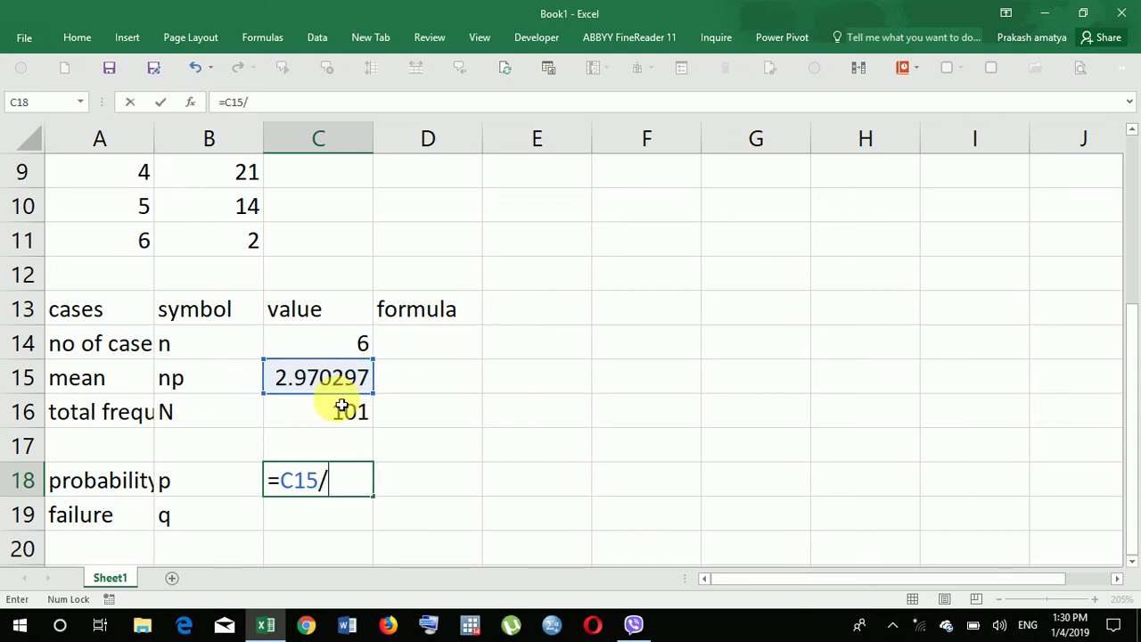
left_click(322, 351)
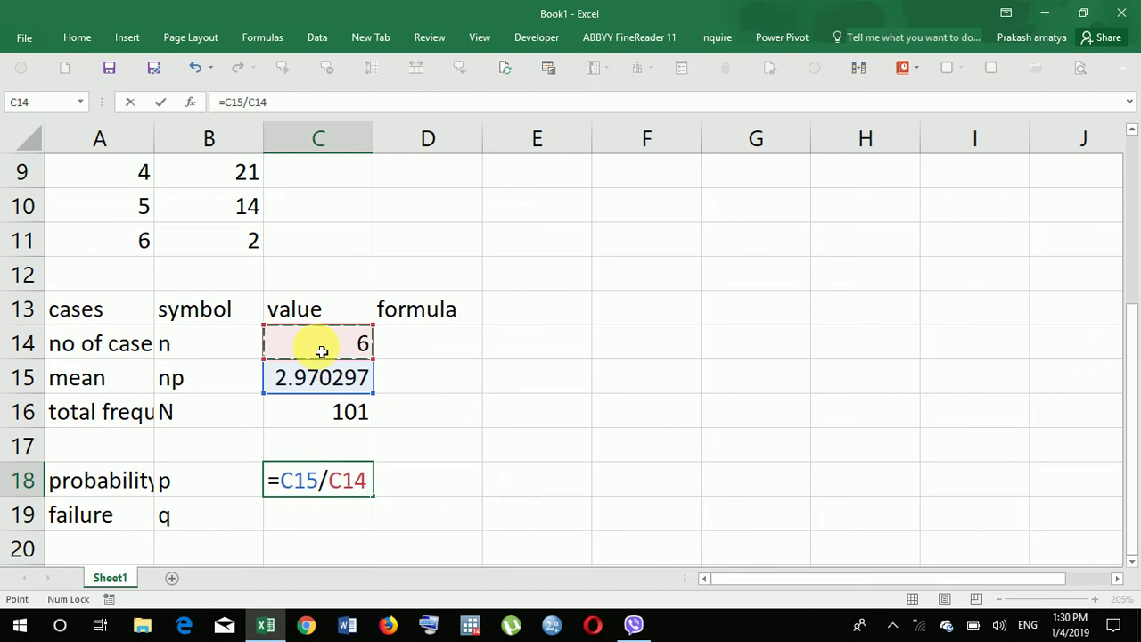
key("Return")
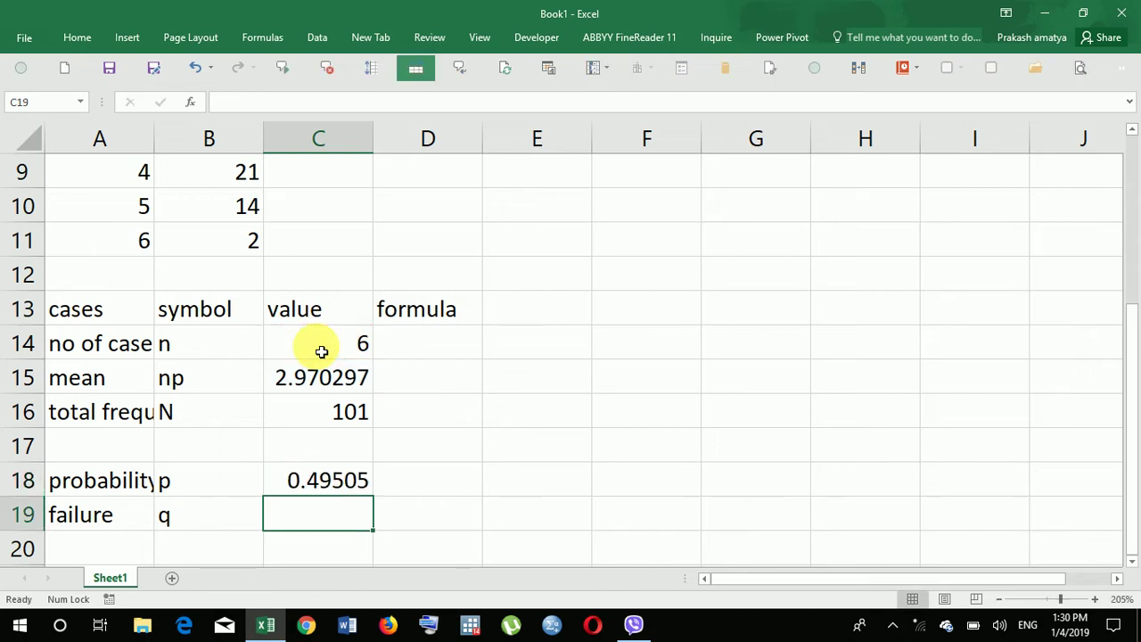
Step: Enter =1-C18 in C19 so q equals 0.50495
type("=")
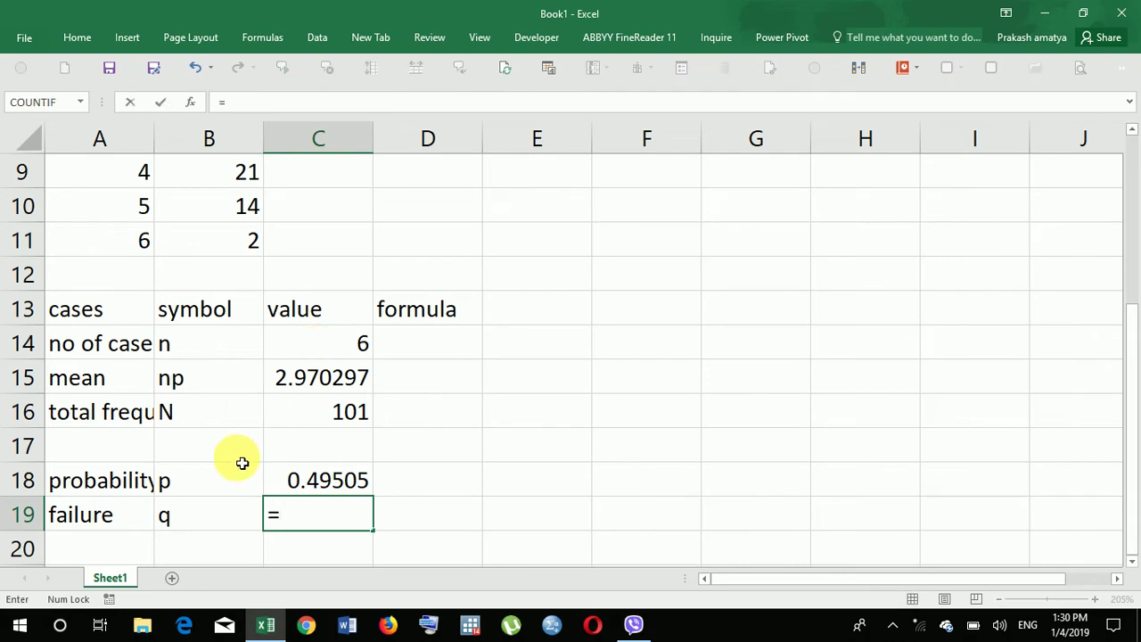
type("1-")
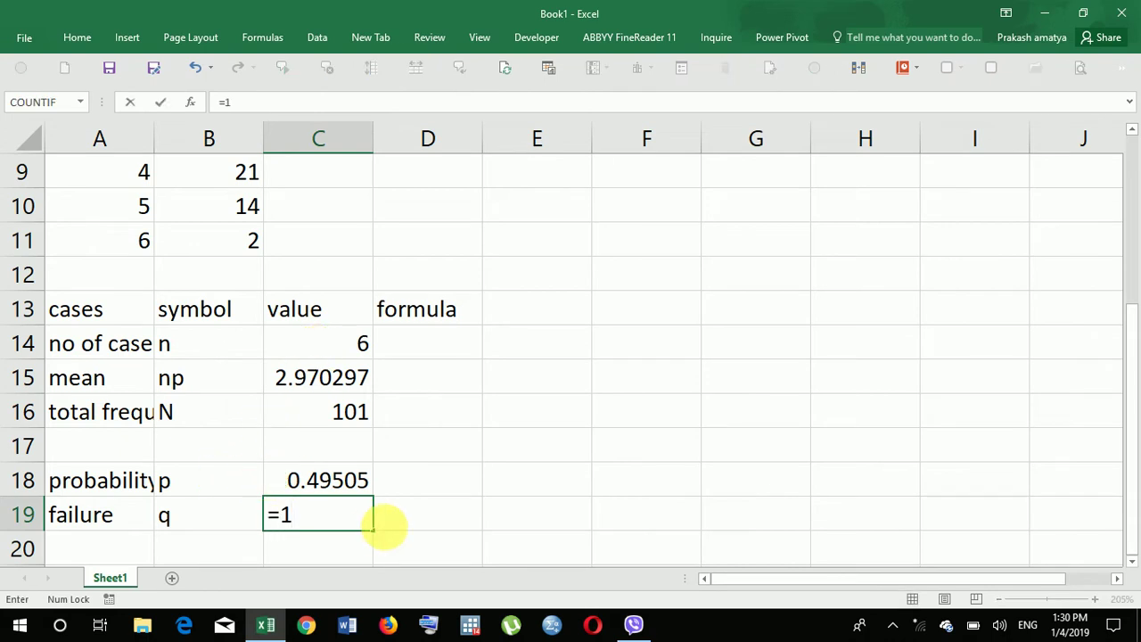
left_click(354, 483)
key("Return")
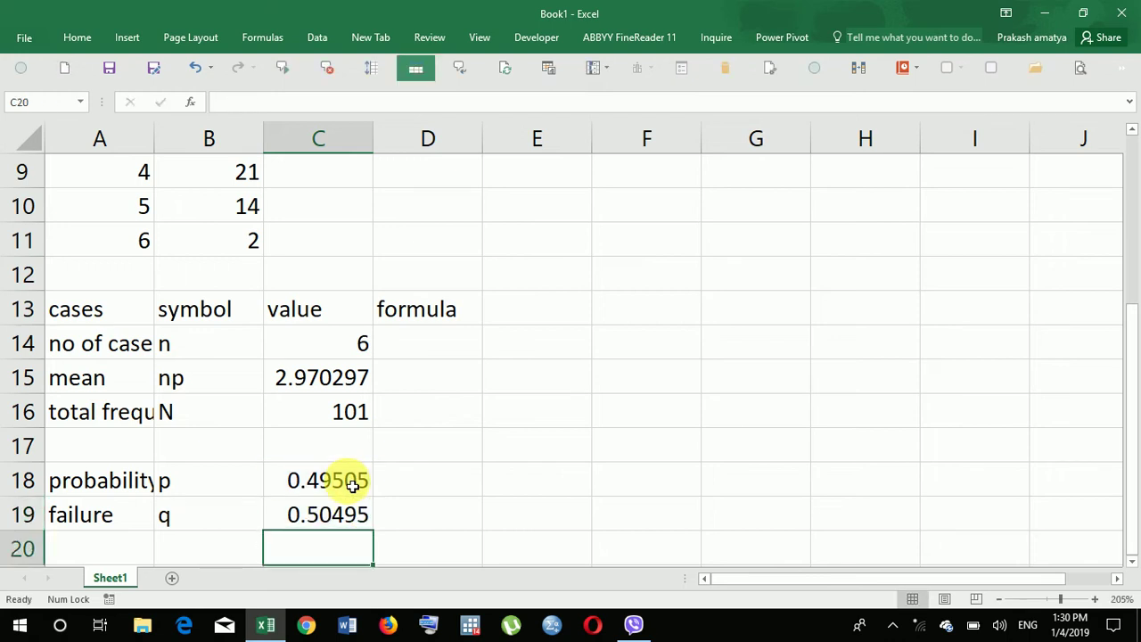
scroll(353, 484, "up", 3)
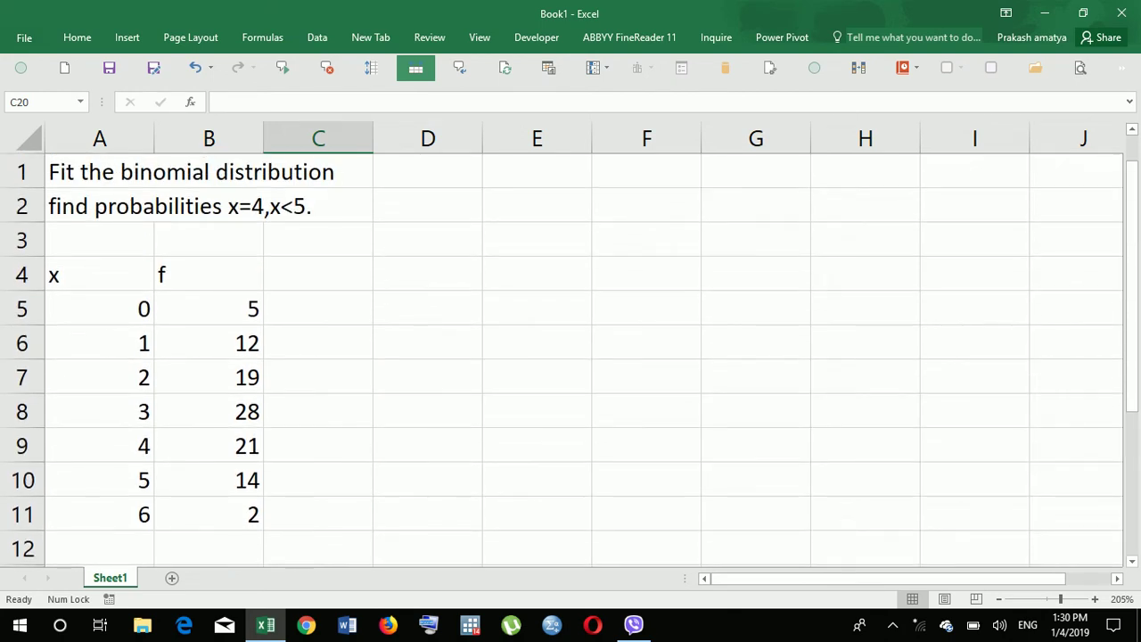
Step: Put the heading p(x) in C4, correcting the uppercase X to lowercase x
left_click(318, 272)
type("p")
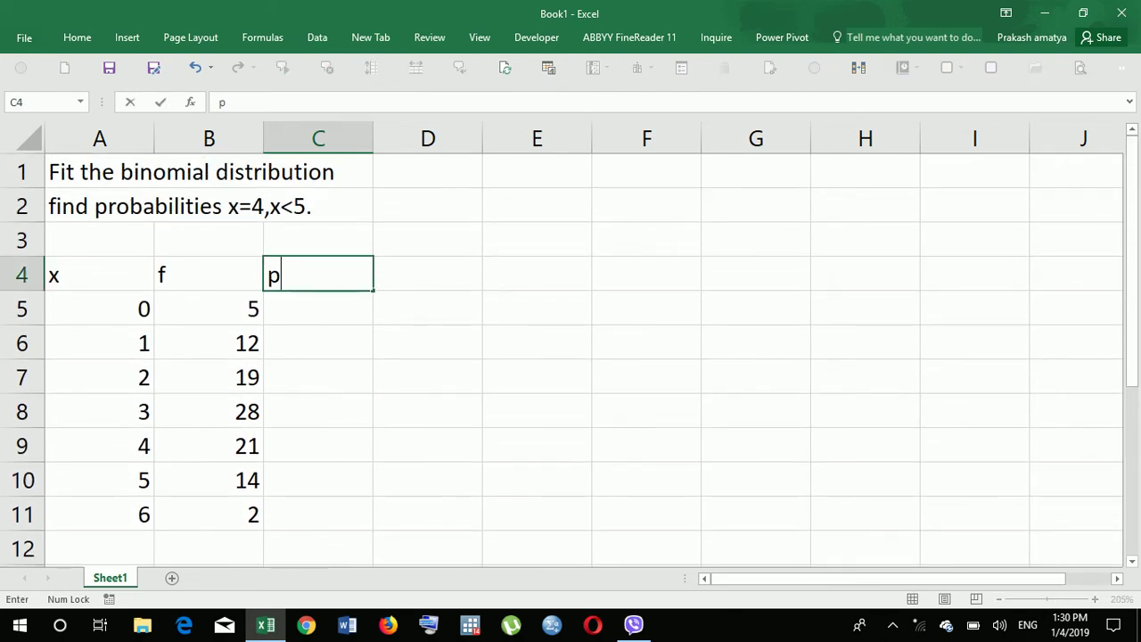
type("x")
key("BackSpace")
type("(X")
type(")")
key("Return")
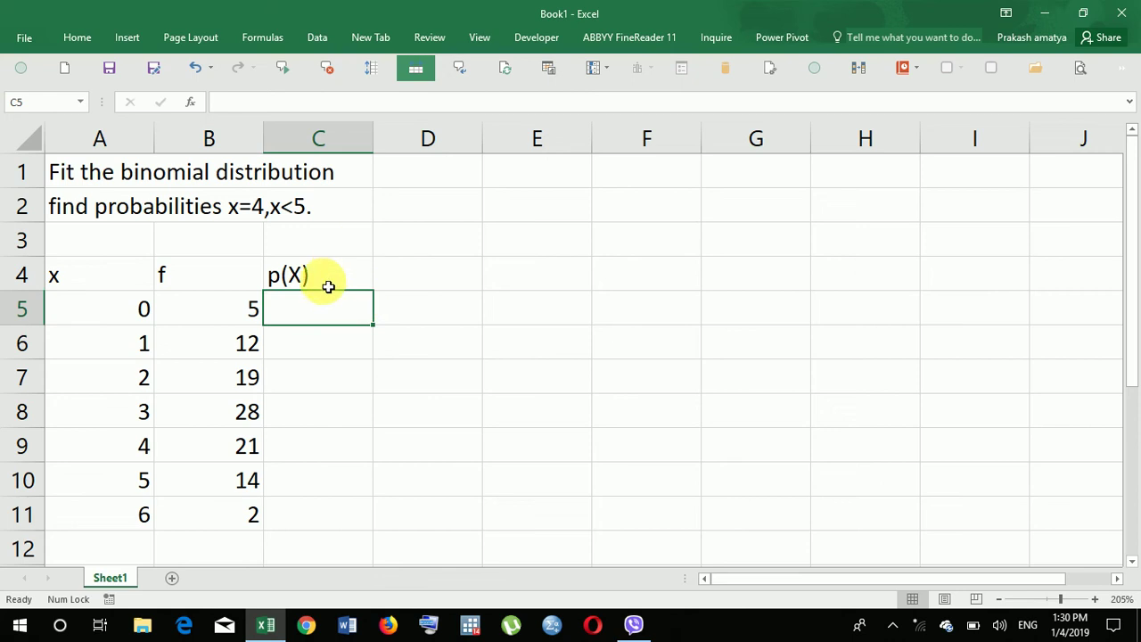
left_click(326, 284)
left_click(239, 101)
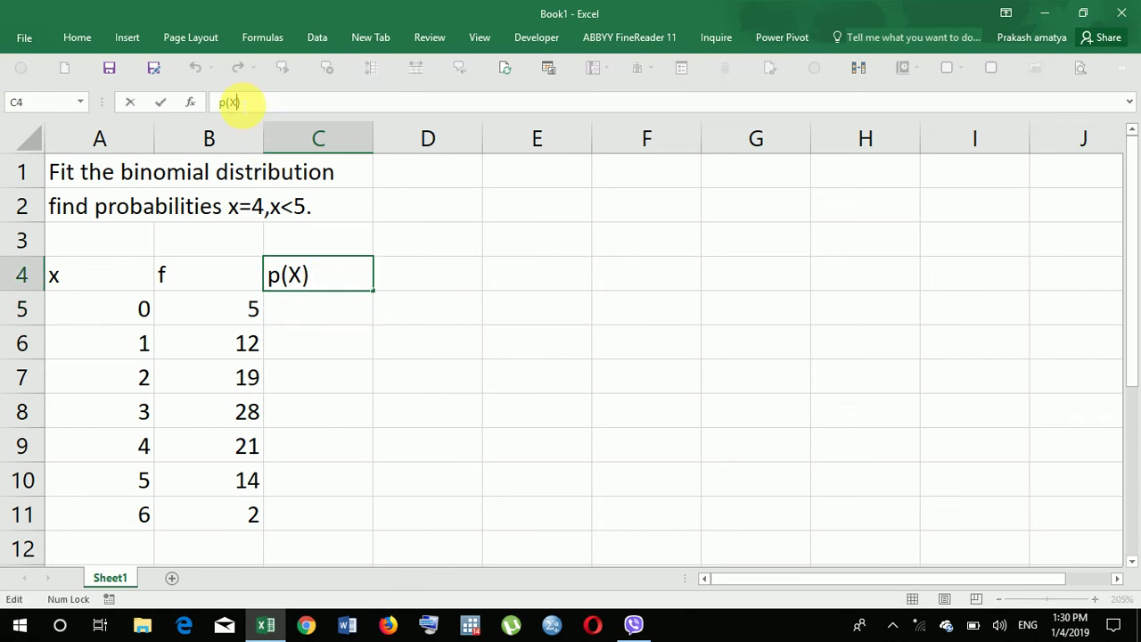
key("BackSpace")
type("x")
left_click(327, 304)
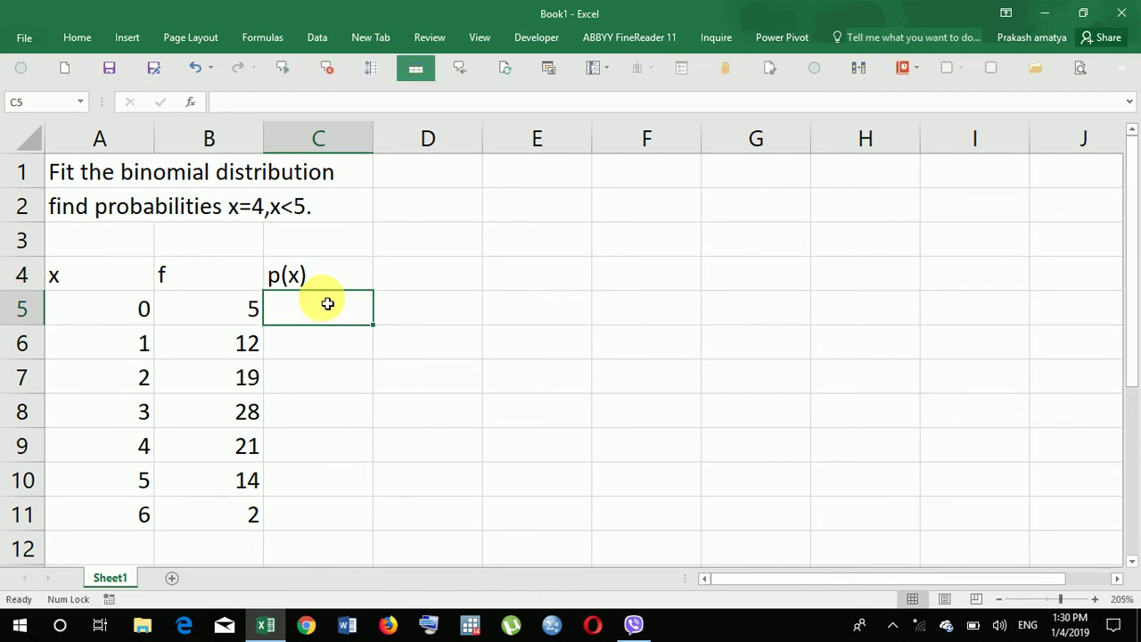
Step: Start =BINOMDIST in C5 with A5 as successes and absolute $C$14 as trials
type("=")
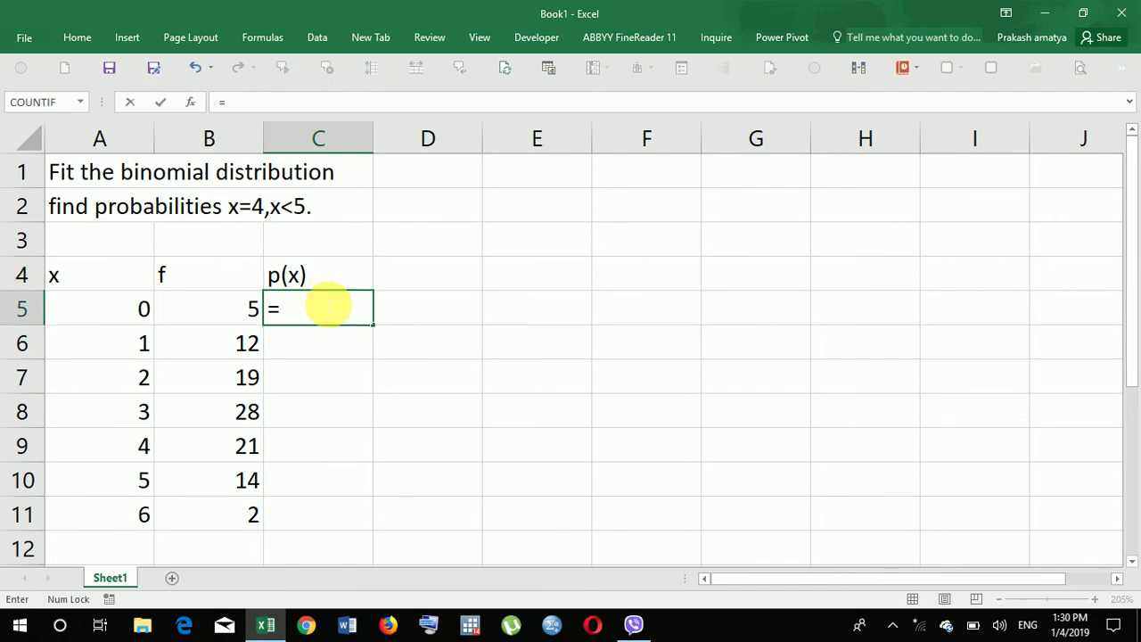
type("bino")
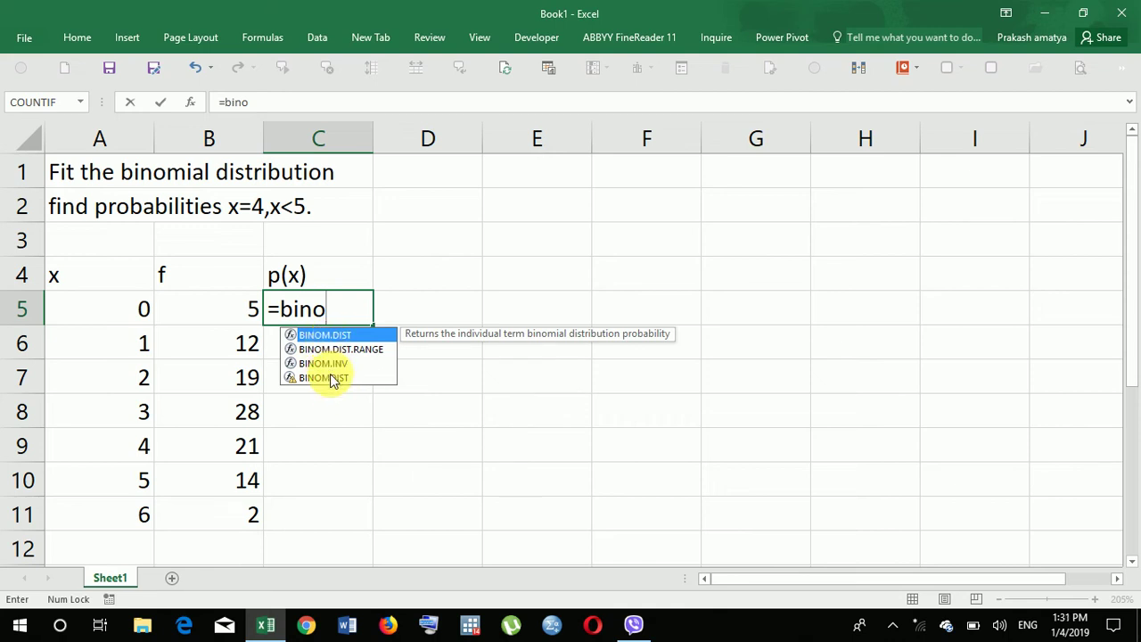
double_click(331, 378)
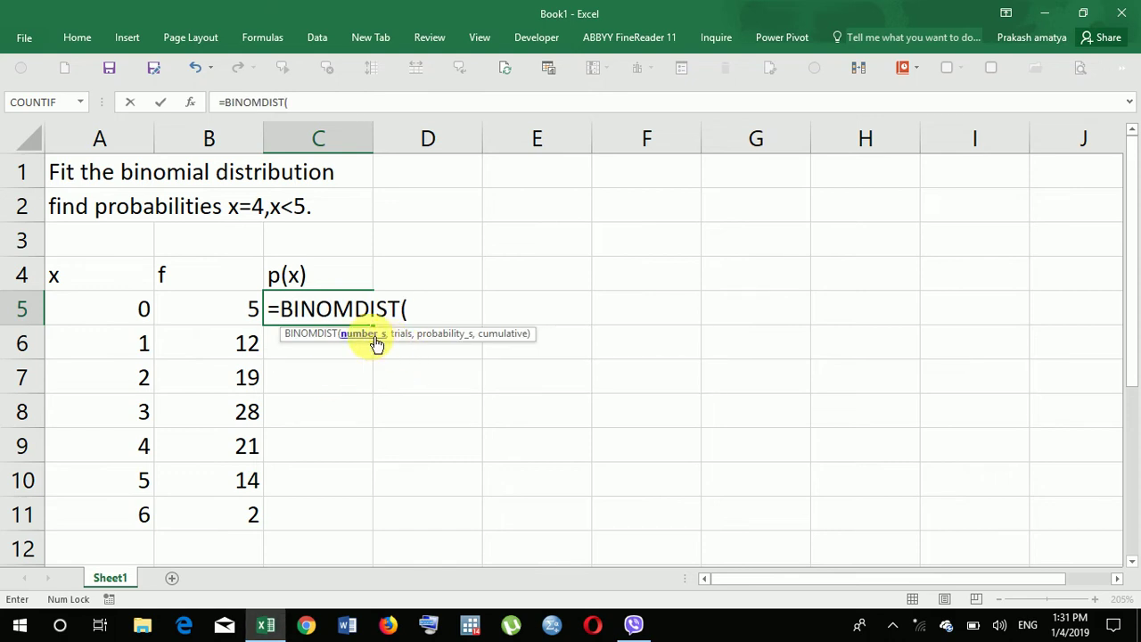
left_click(138, 311)
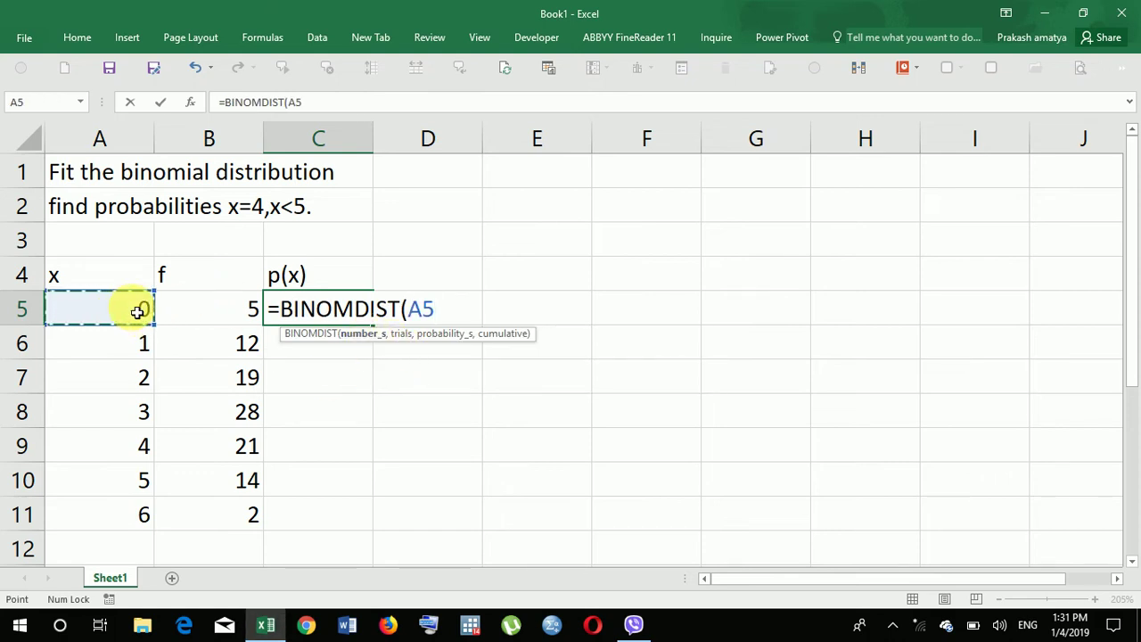
type(",")
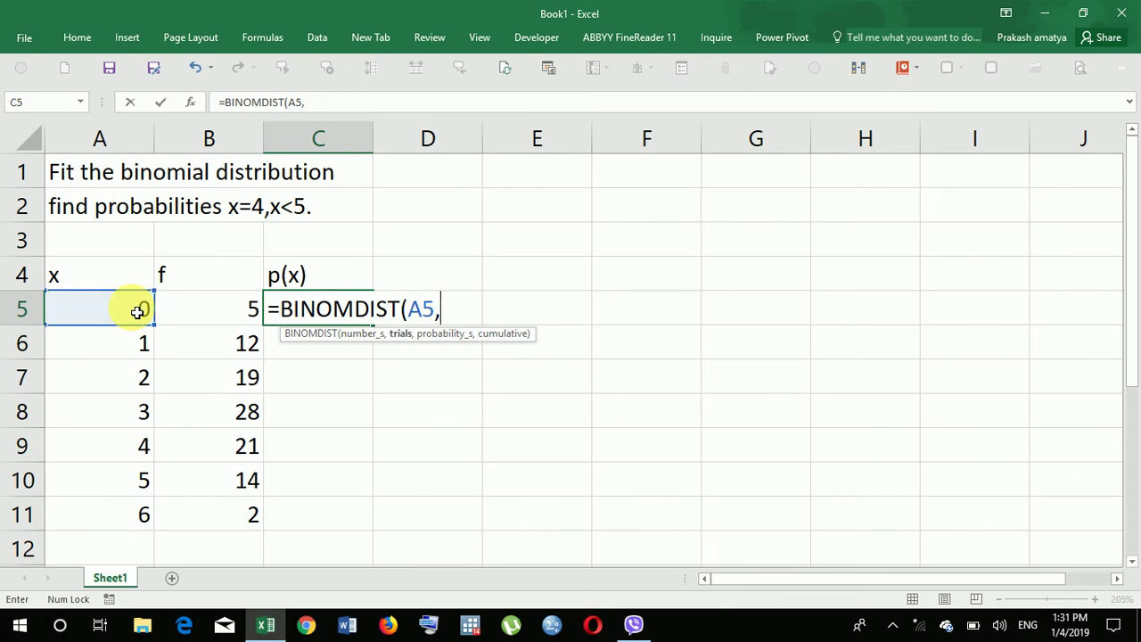
scroll(139, 311, "down", 2)
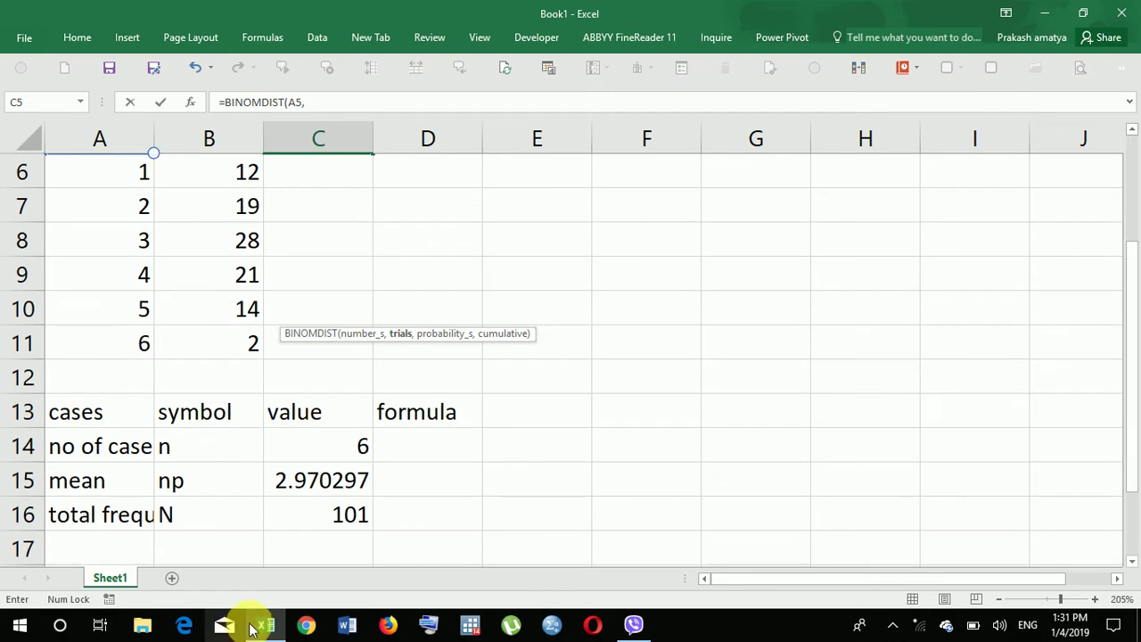
left_click(334, 443)
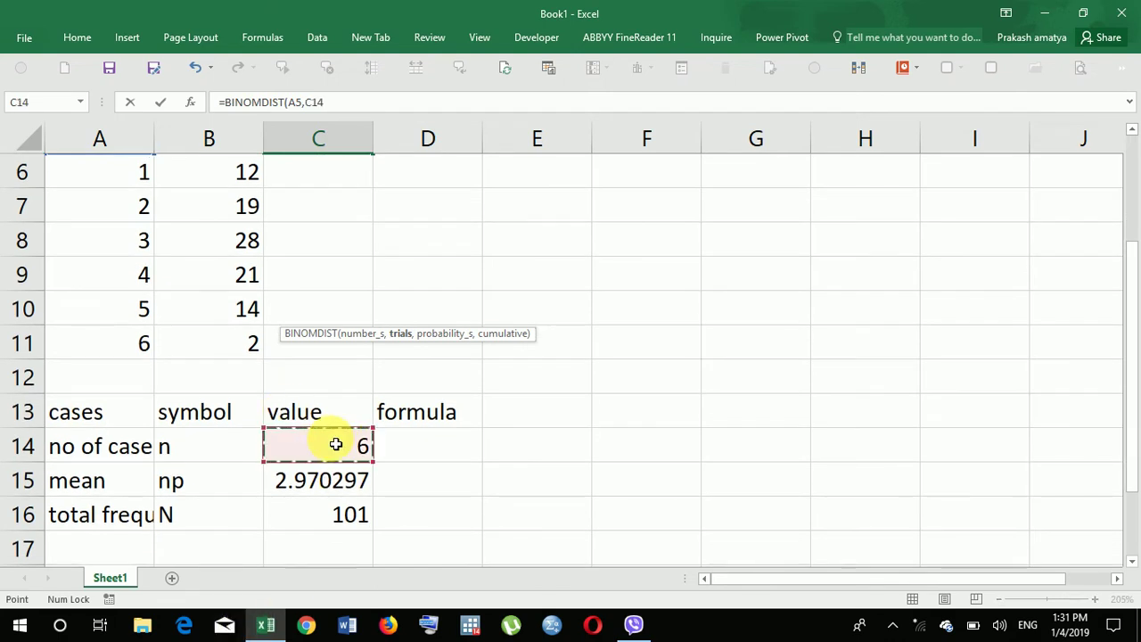
key("XF86MonBrightnessDown")
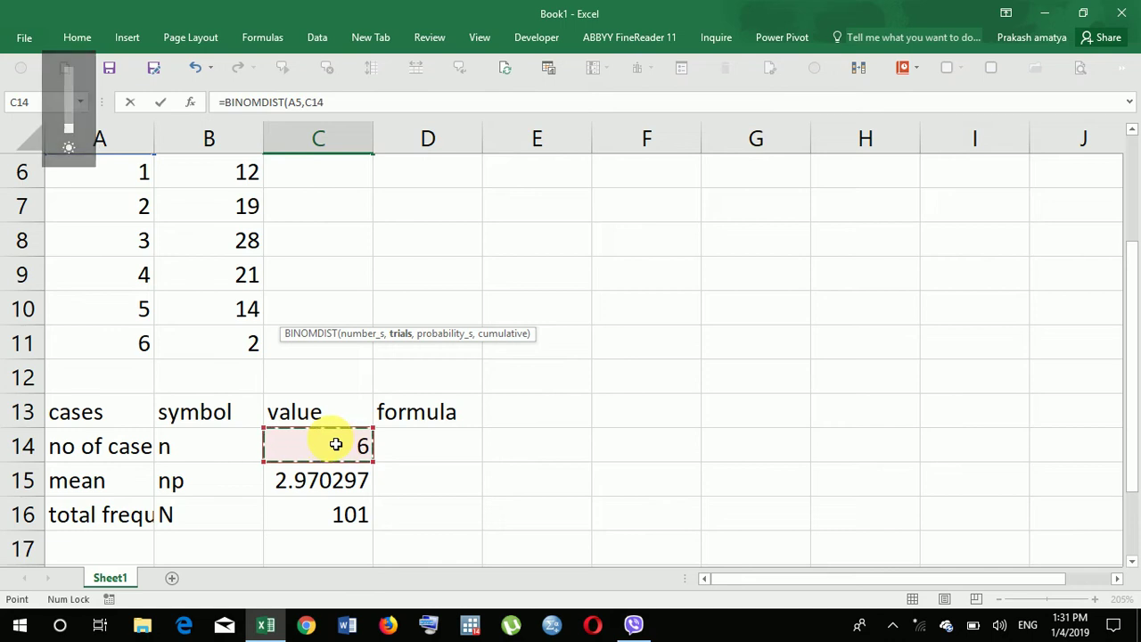
key("F4")
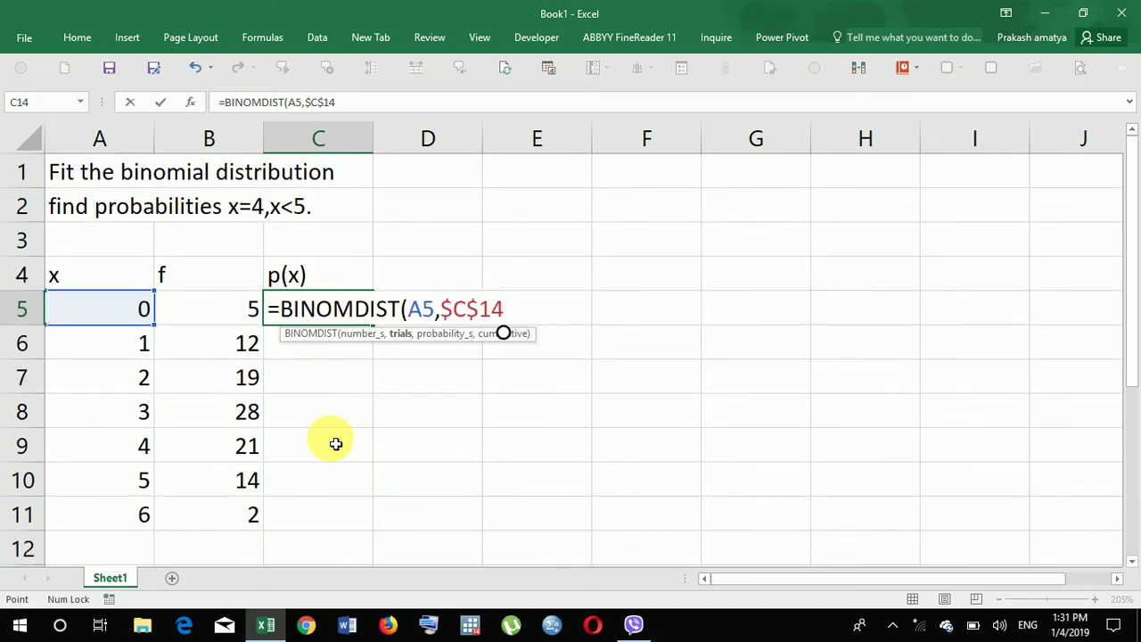
type(",")
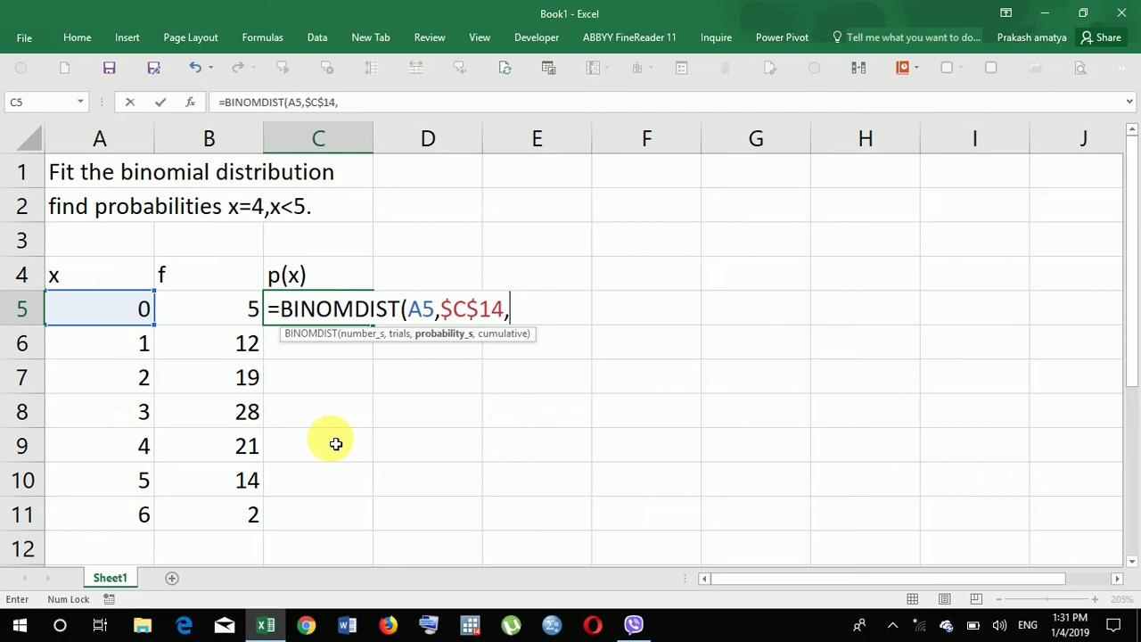
Step: Complete it with absolute $C$18 and FALSE, then fill down to C11 (0.016576 to 0.014719)
scroll(334, 441, "down", 2)
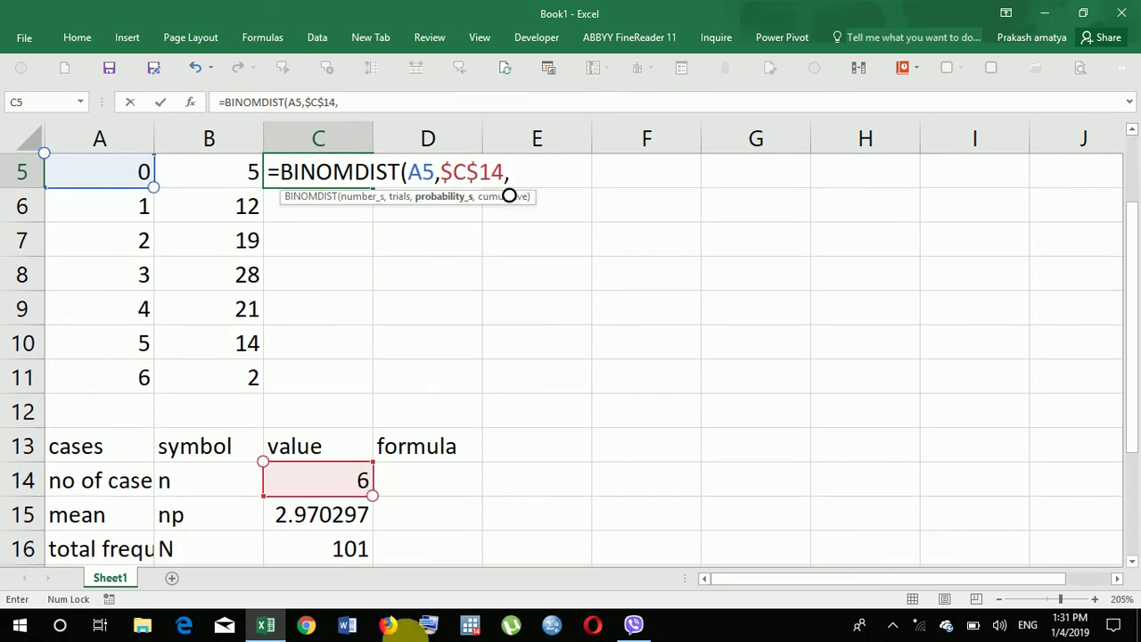
scroll(336, 509, "down", 2)
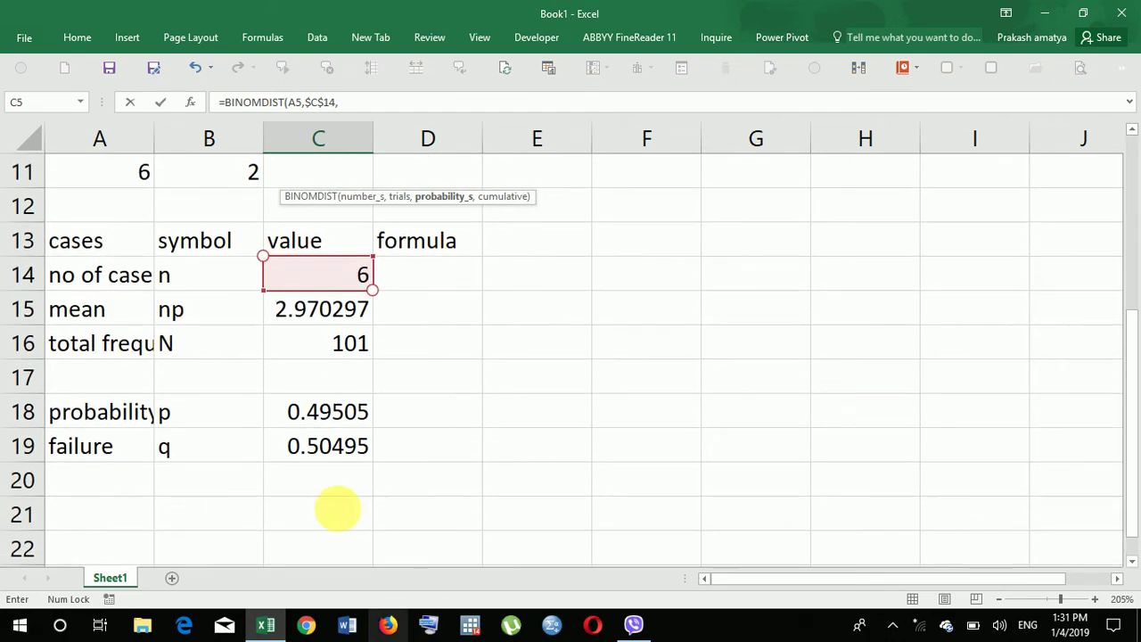
left_click(328, 412)
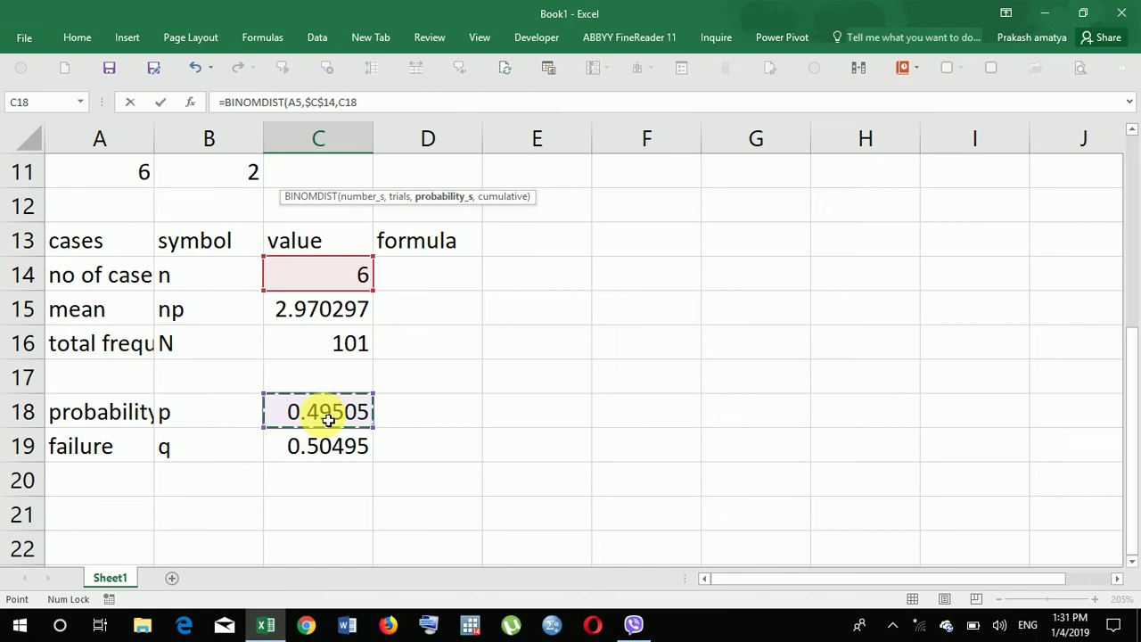
key("F4")
type(",")
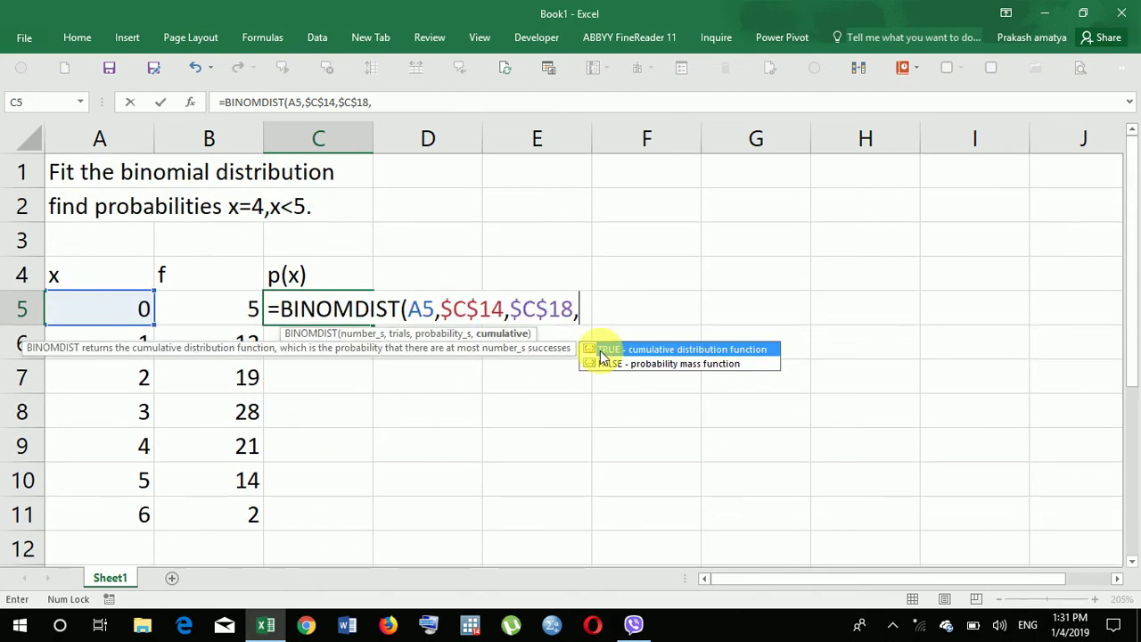
double_click(680, 362)
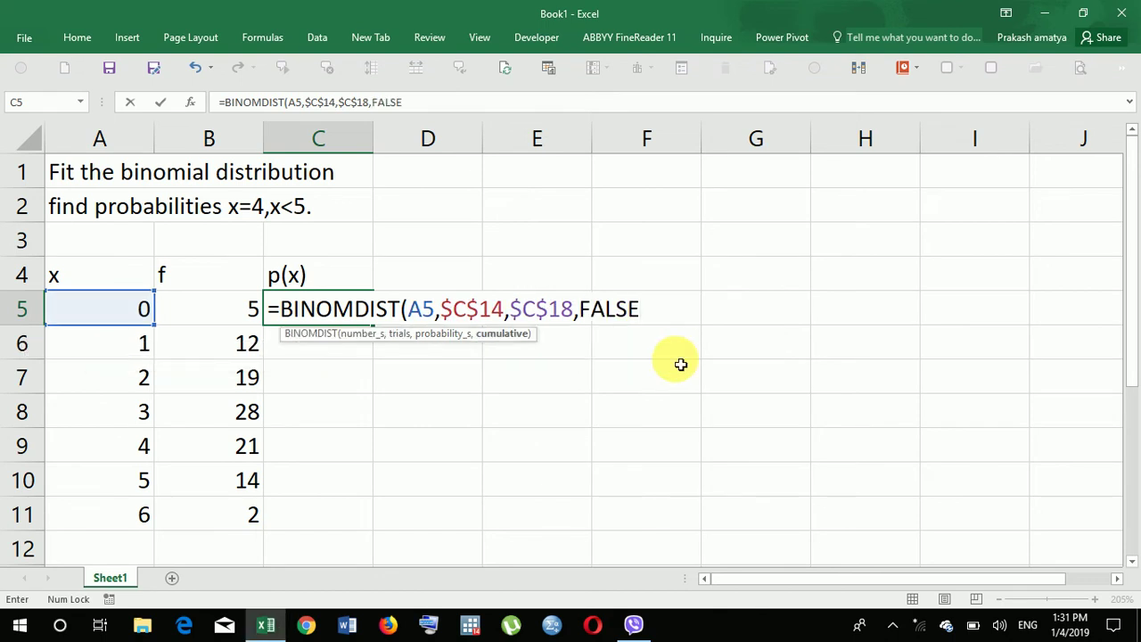
type(")")
key("Return")
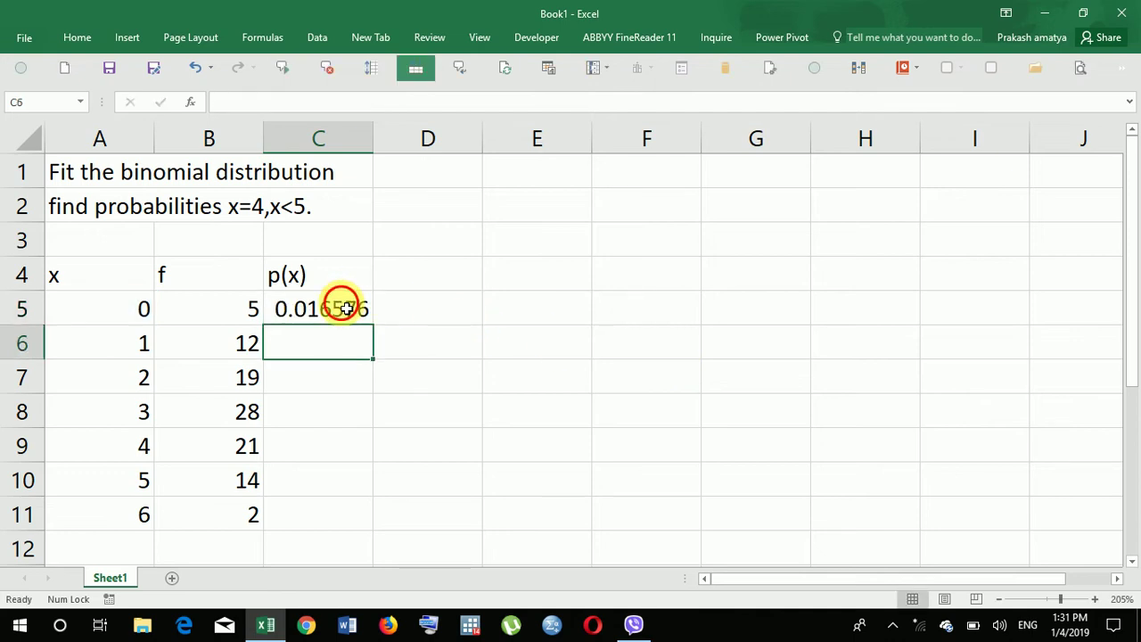
left_click(345, 308)
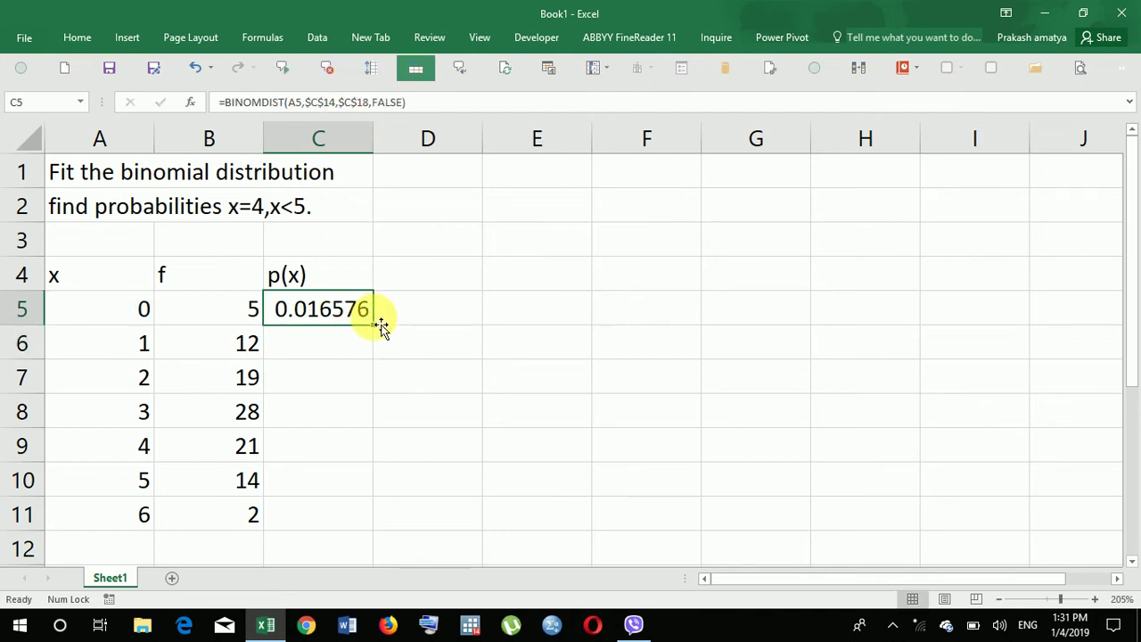
left_click_drag(374, 325, 369, 532)
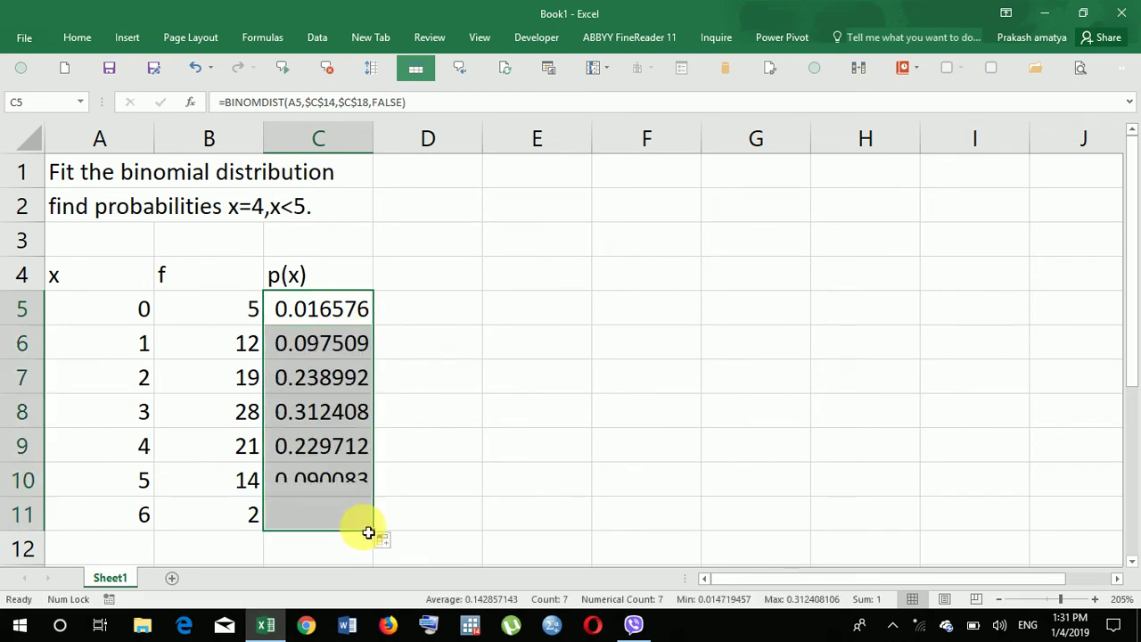
Step: Enter the heading p(x) in D4 and select D5:D11 beneath it
left_click(443, 280)
type("P")
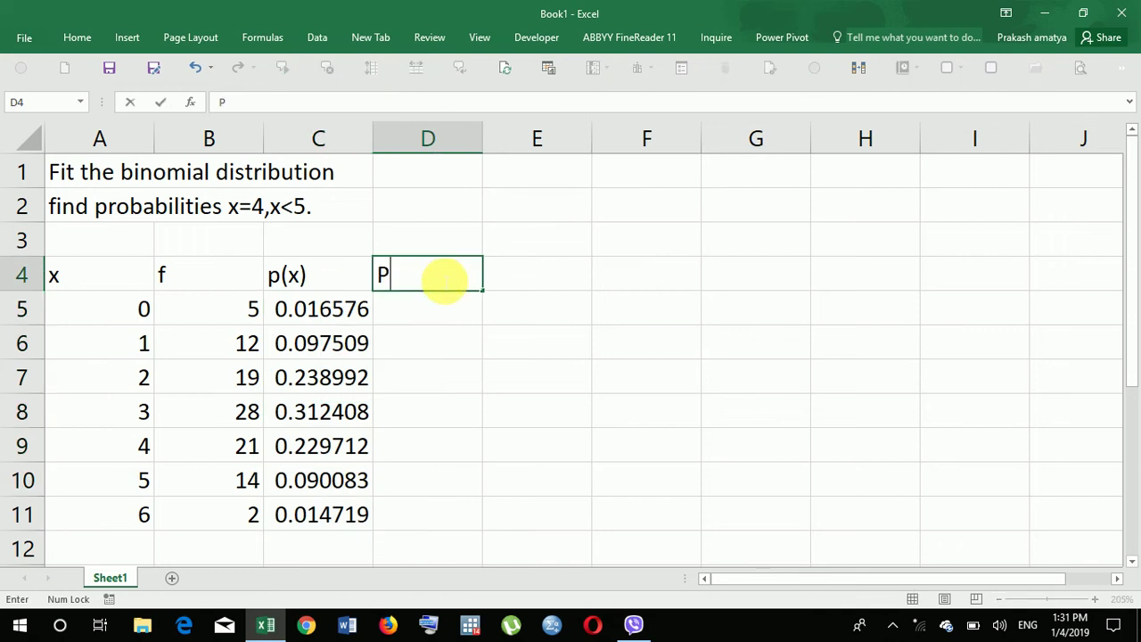
key("BackSpace")
type("p(")
type("X")
key("BackSpace")
type("x")
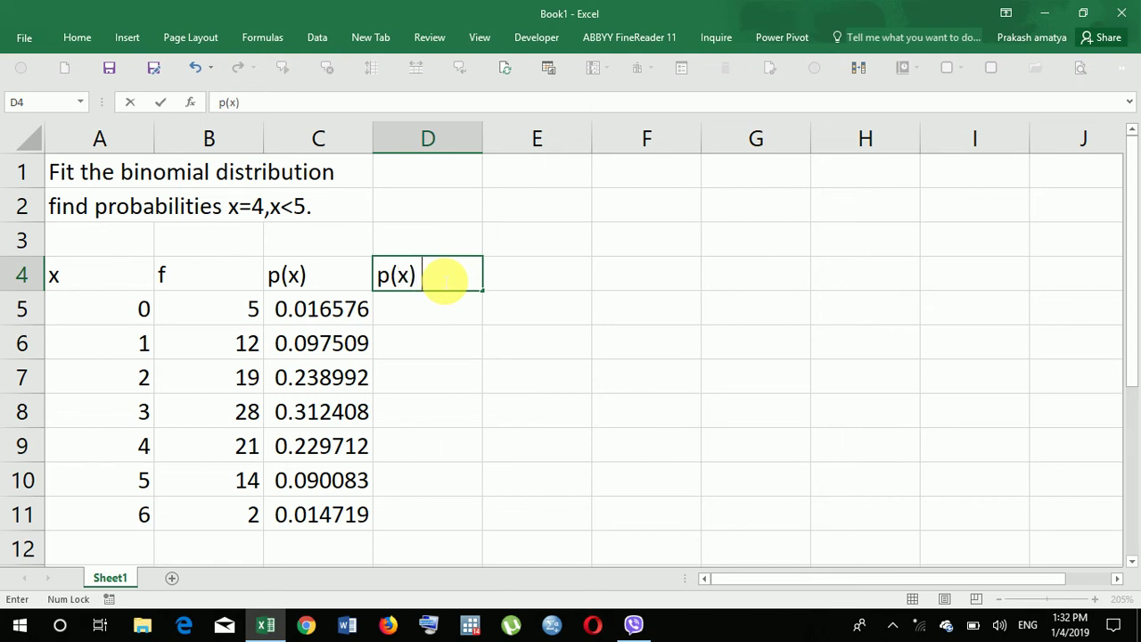
key("Return")
key("shift+Down")
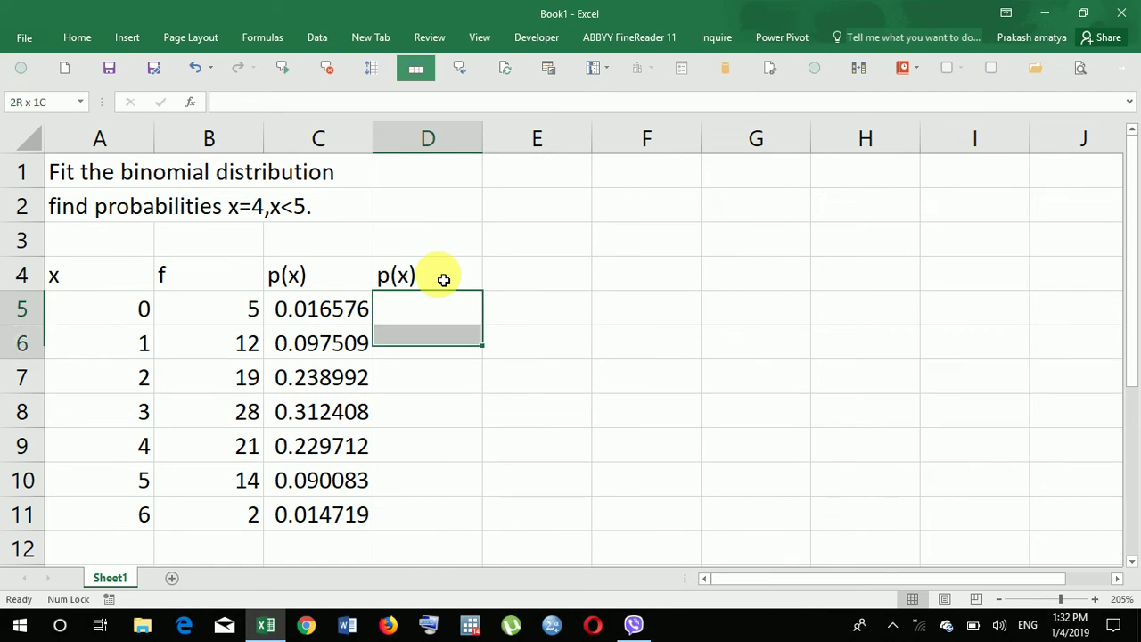
Step: Select D5:D11 and begin a BINOMDIST formula using n in C14 and p in C18
key("shift+Down")
key("shift+Down")
key("shift+Down")
key("shift+Down")
key("shift+Down")
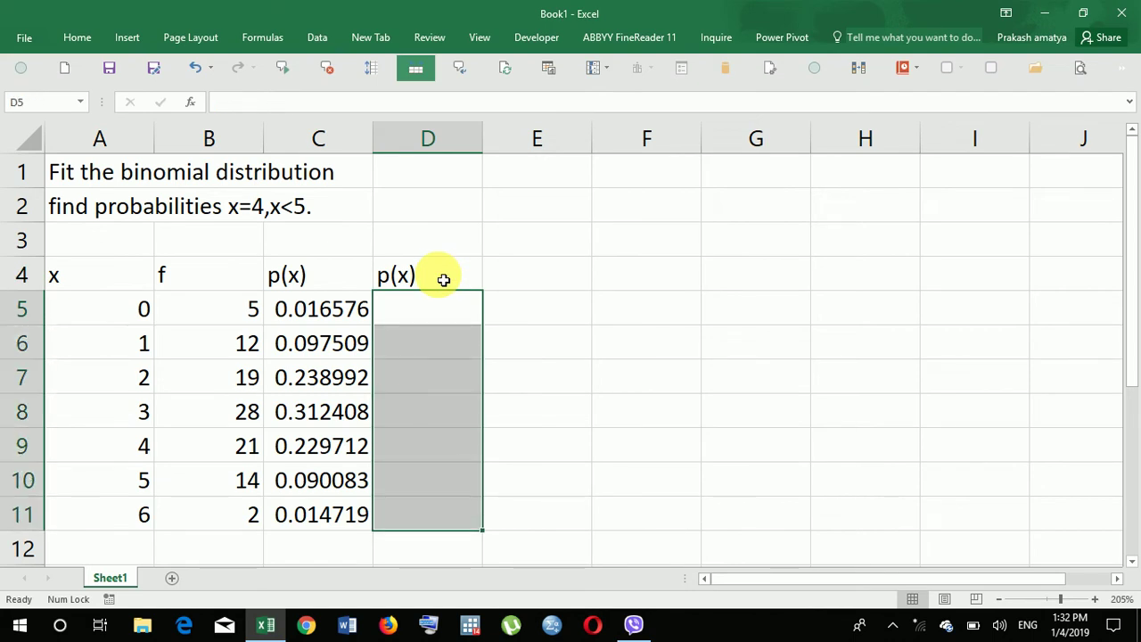
type("=bi")
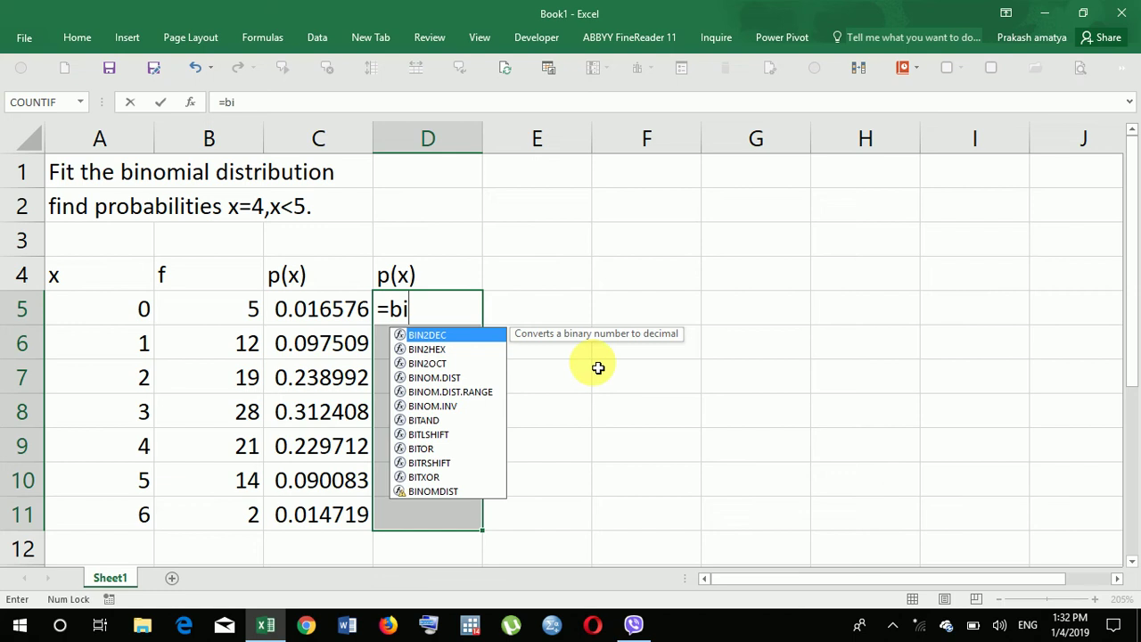
type("n")
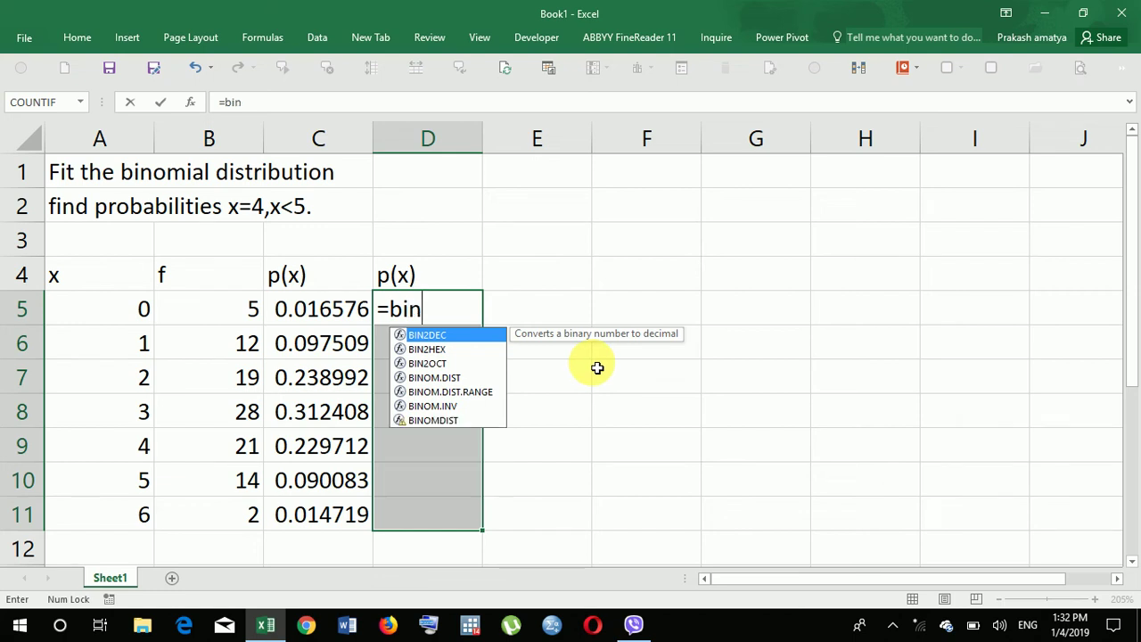
double_click(455, 418)
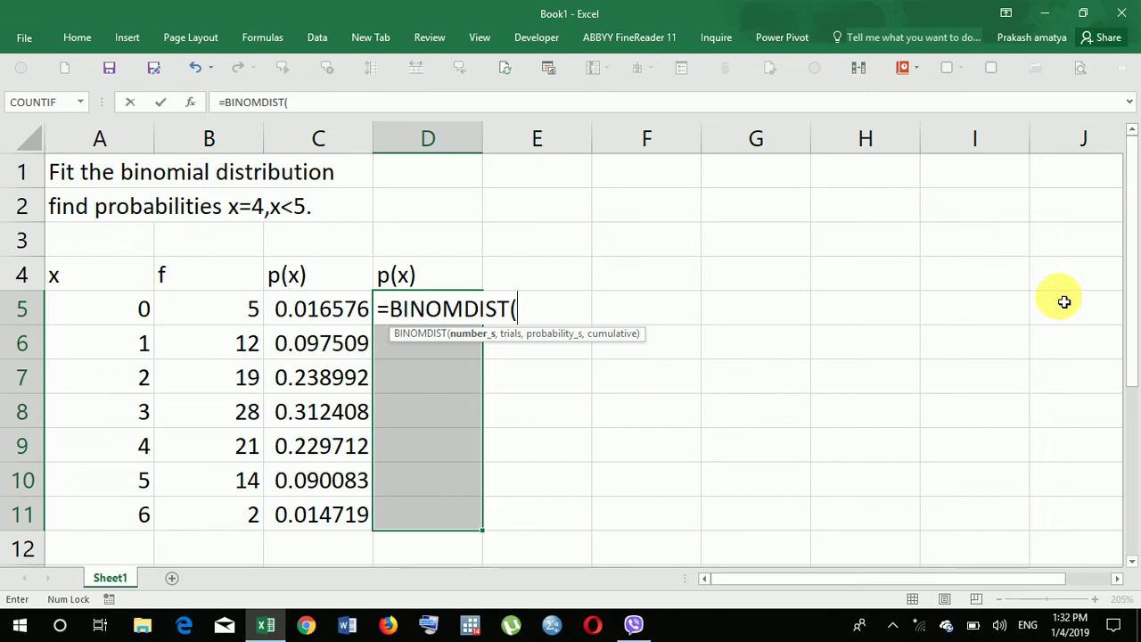
left_click_drag(1130, 295, 1121, 402)
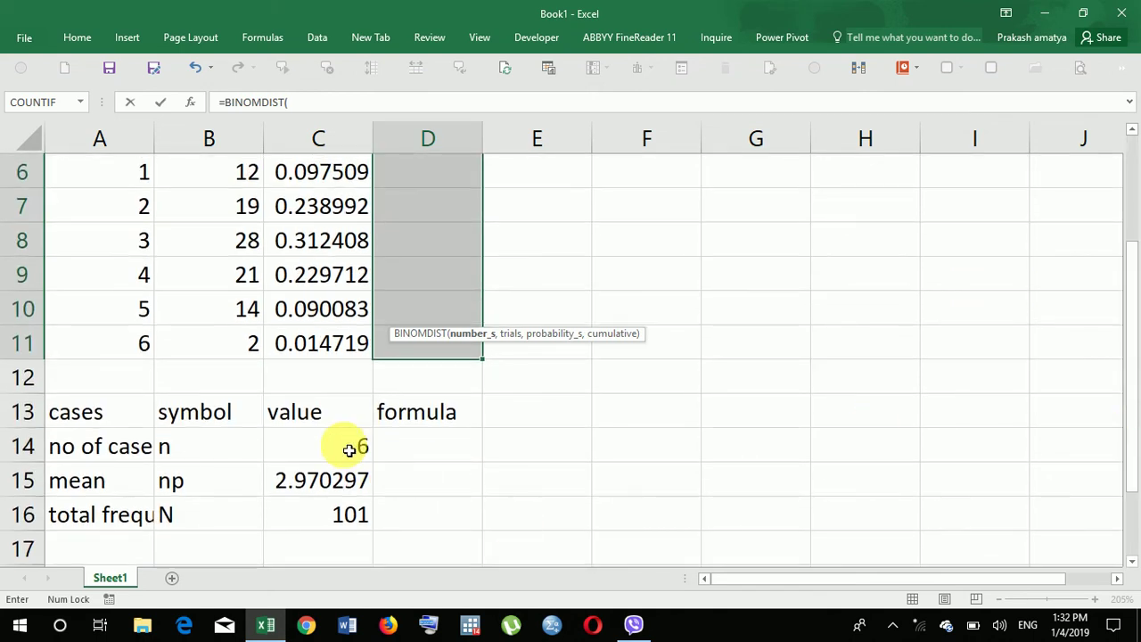
left_click(349, 449)
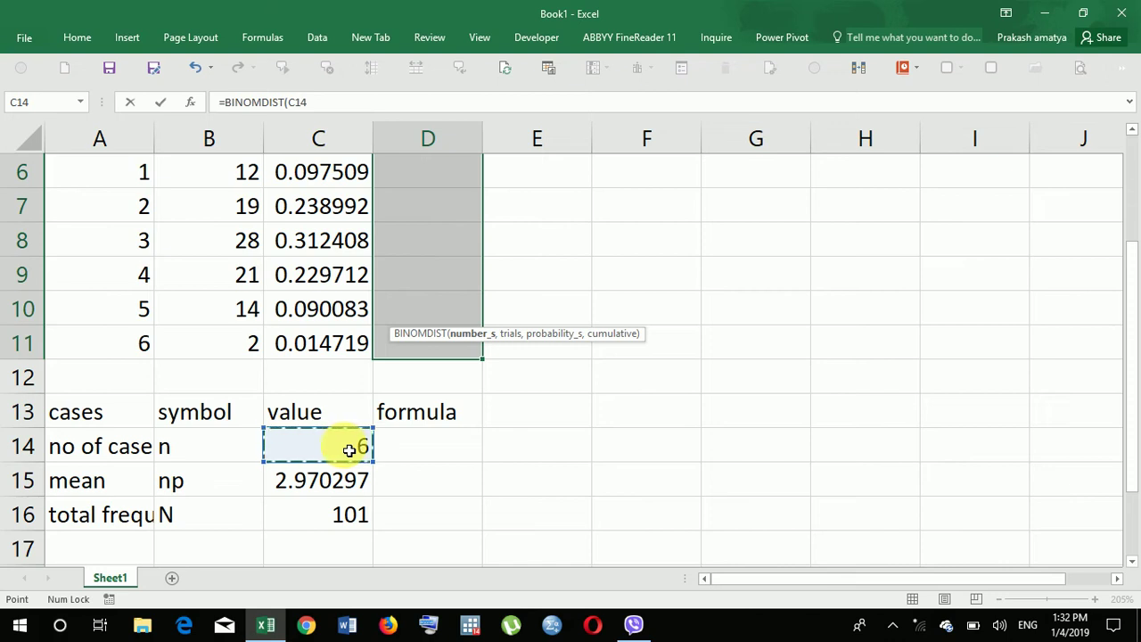
type(",")
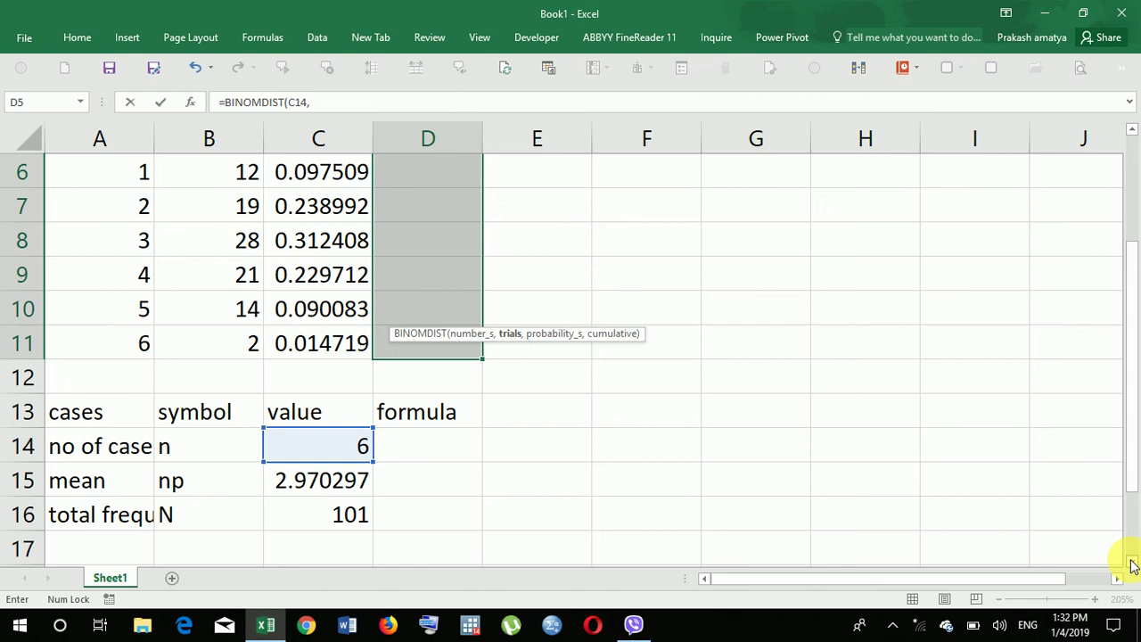
scroll(1132, 565, "down", 1)
left_click(341, 485)
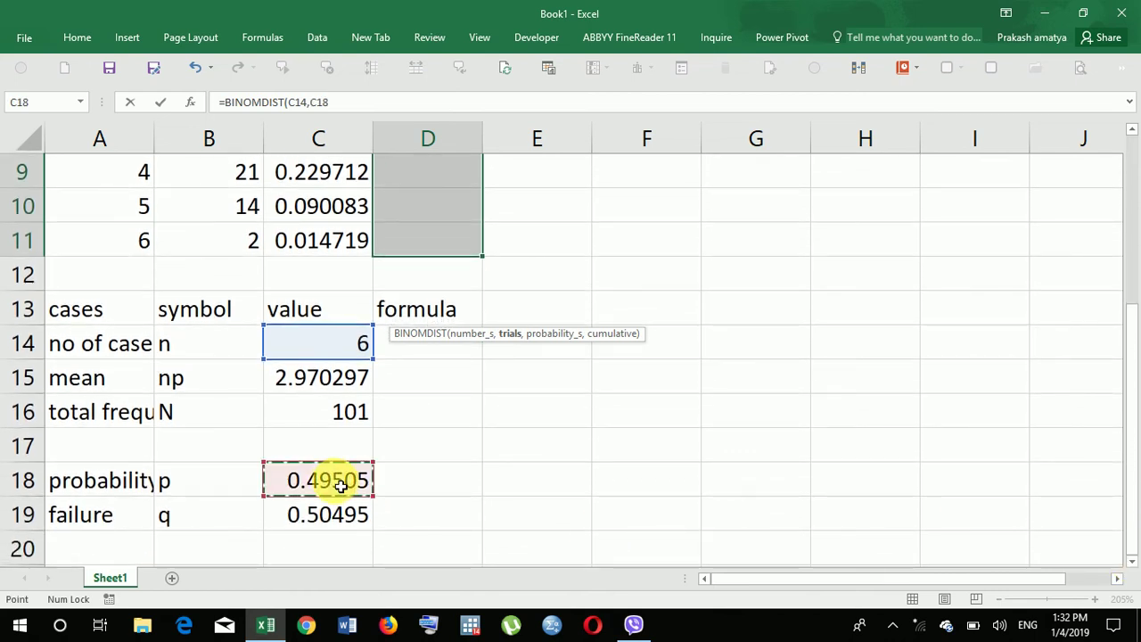
type(",")
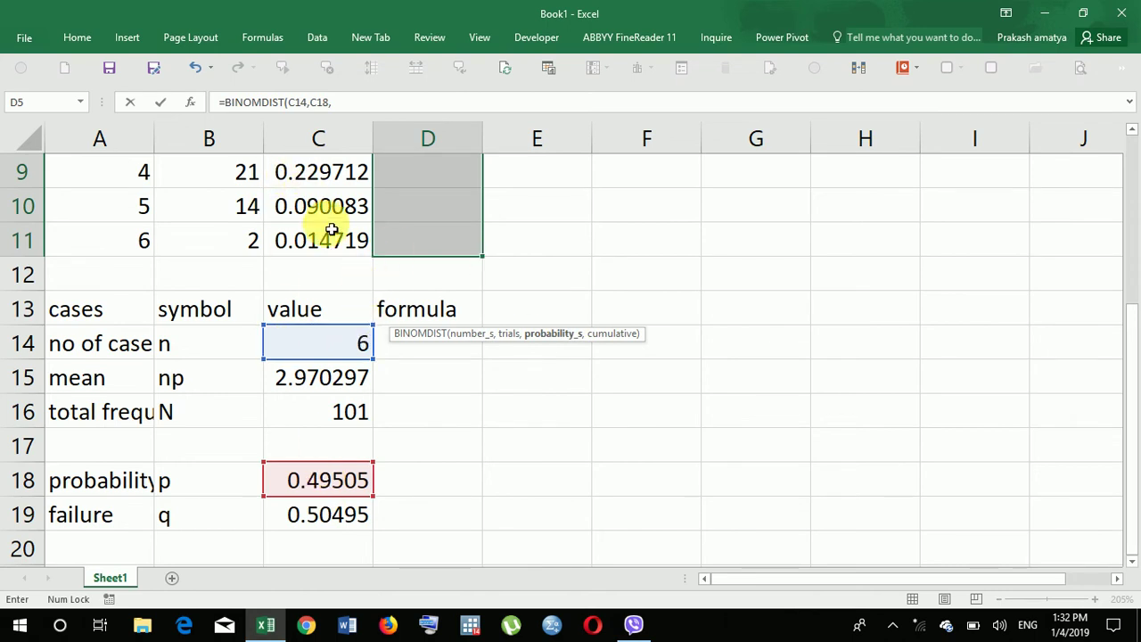
Step: Correct the formula so its first argument is the x values A5:A11
left_click(344, 102)
key("BackSpace")
key("BackSpace")
key("BackSpace")
key("BackSpace")
key("BackSpace")
key("BackSpace")
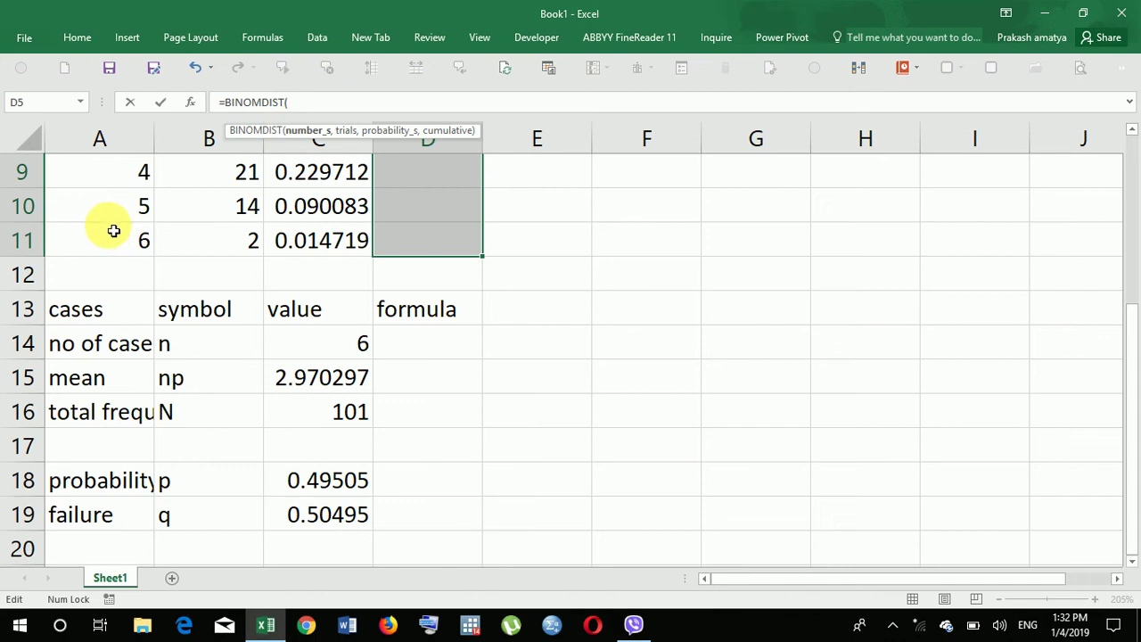
left_click(116, 241)
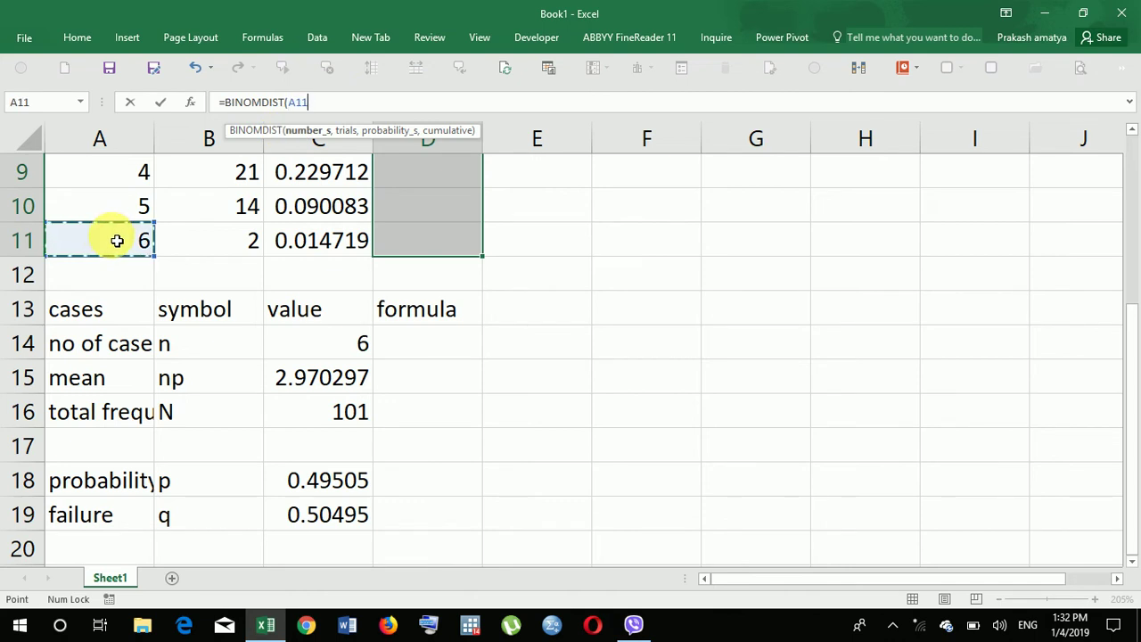
key("ctrl+shift+Up")
key("shift+Down")
type("5:A11,")
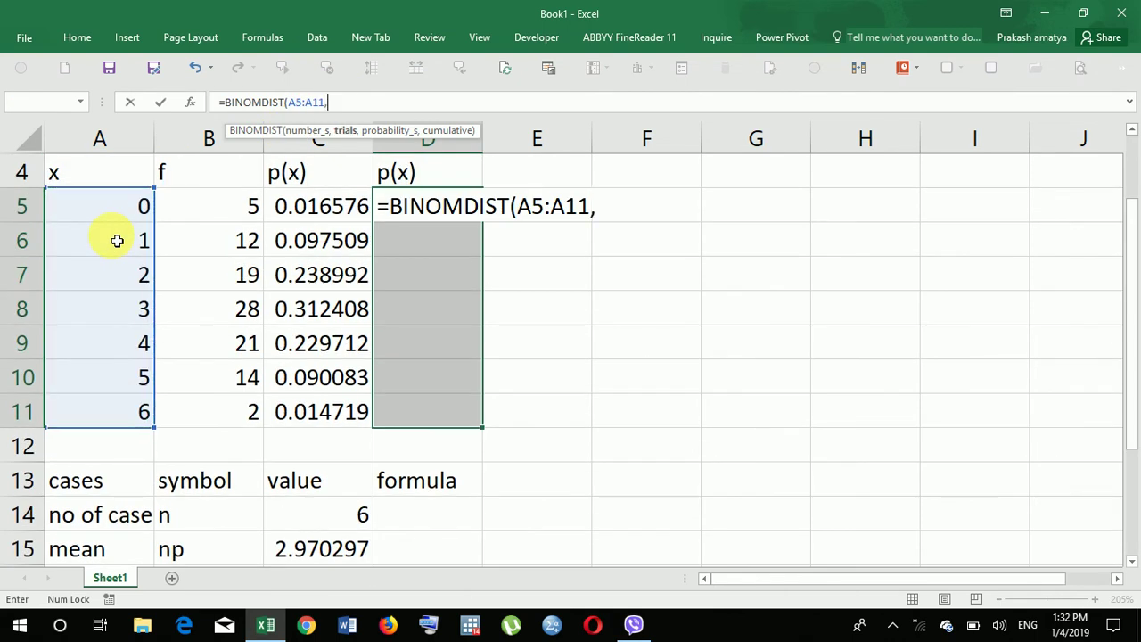
Step: Finish =BINOMDIST(A5:A11,C14,C18,FALSE) and array-enter it across D5:D11
left_click(321, 515)
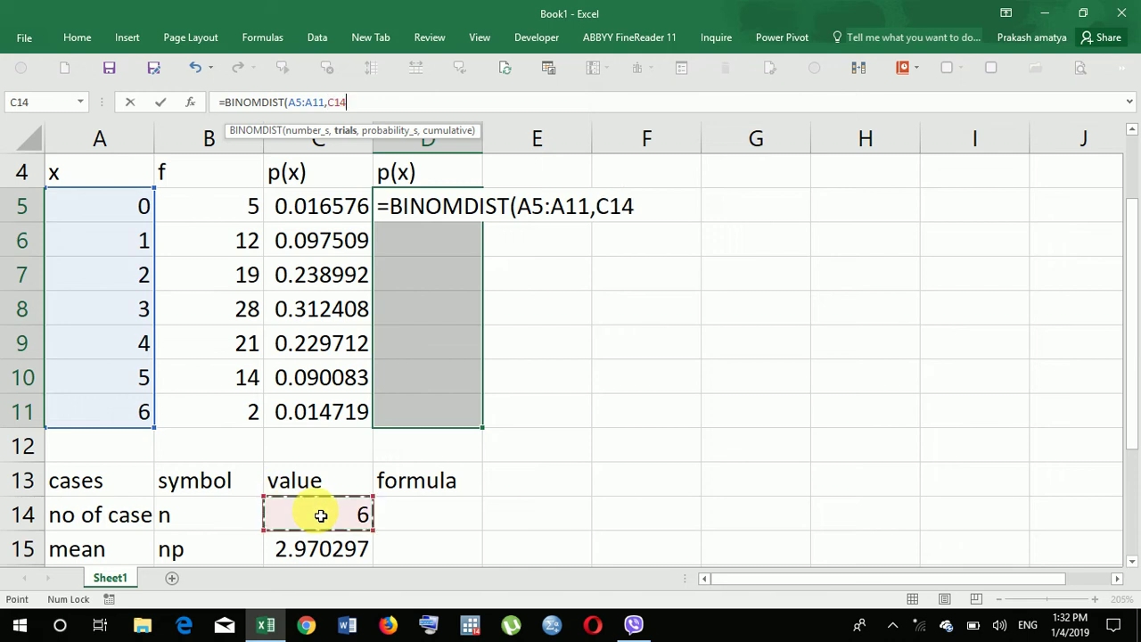
type(",")
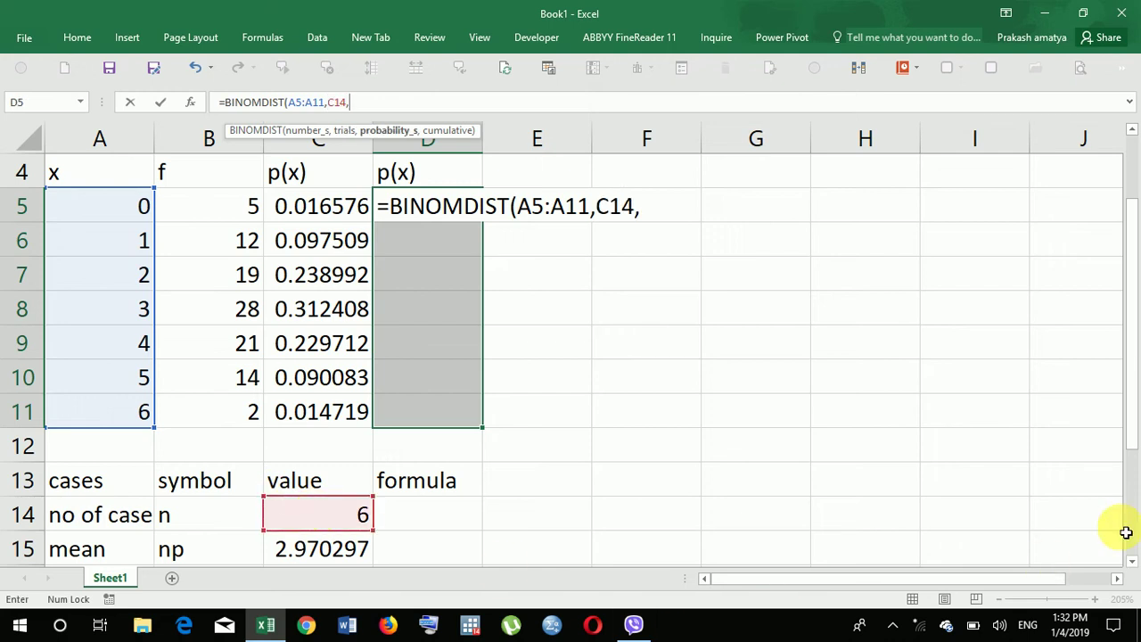
left_click(1132, 571)
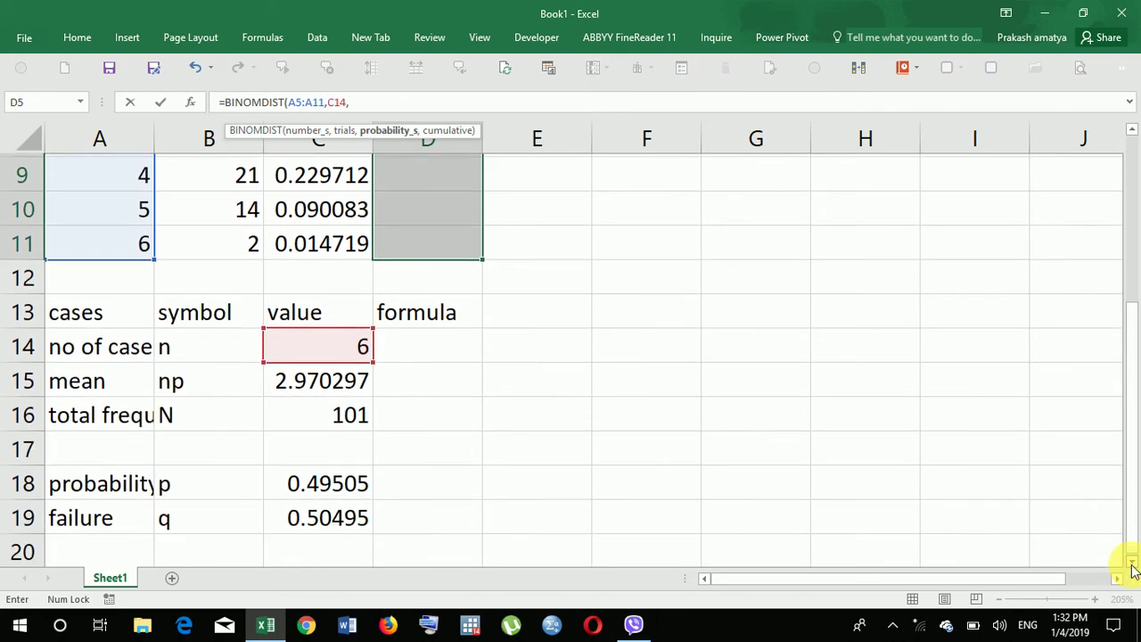
left_click(343, 475)
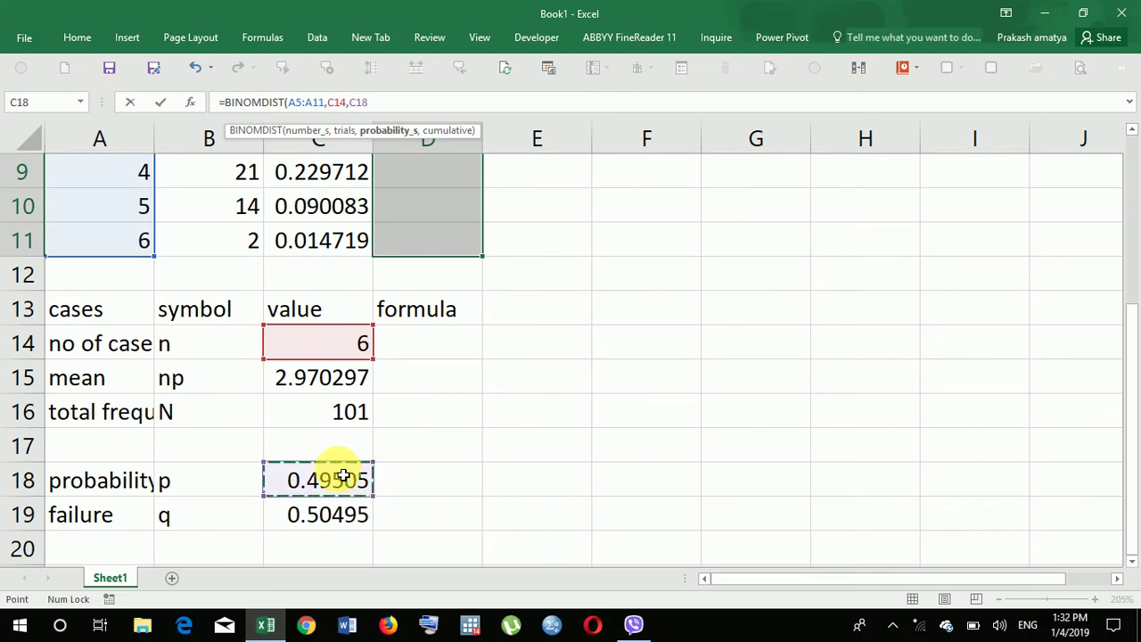
type(",")
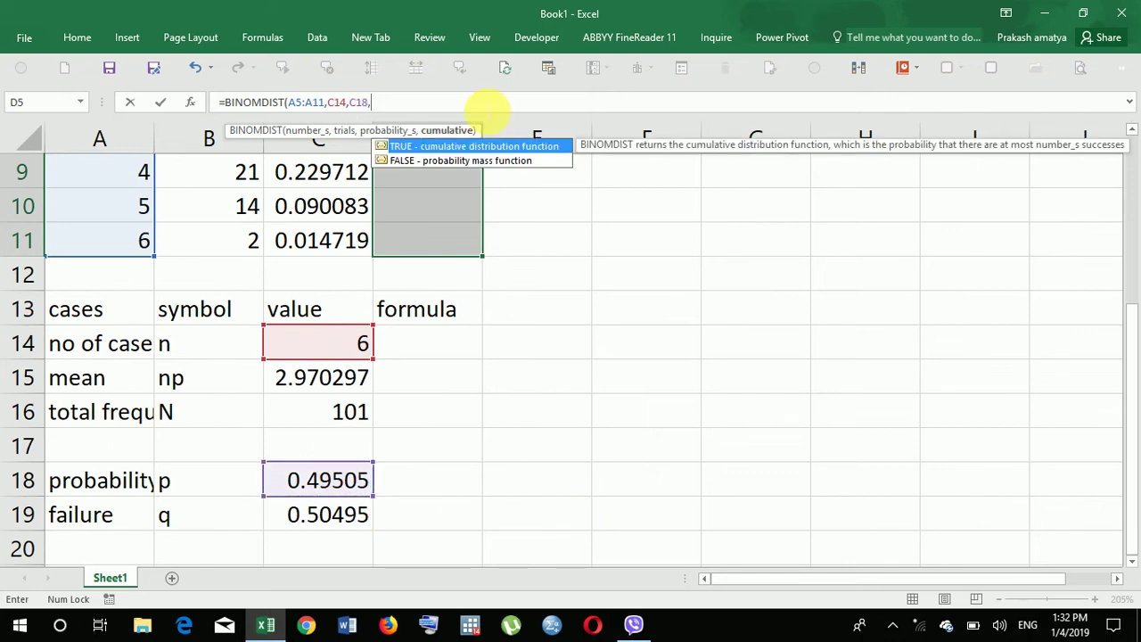
left_click(460, 160)
double_click(461, 160)
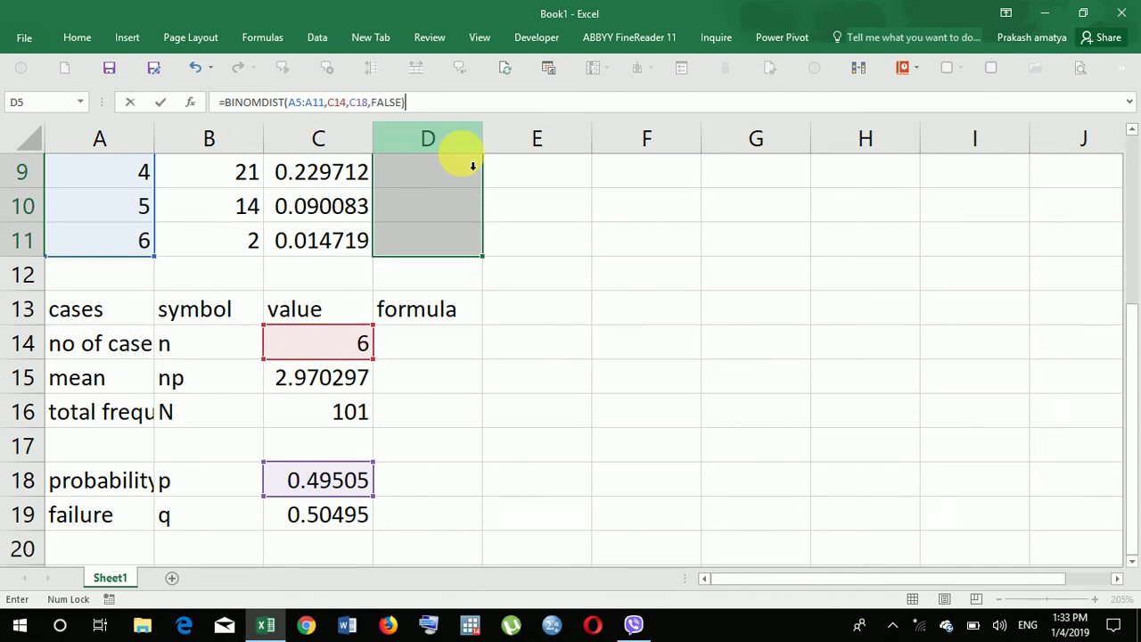
key("ctrl+shift+Return")
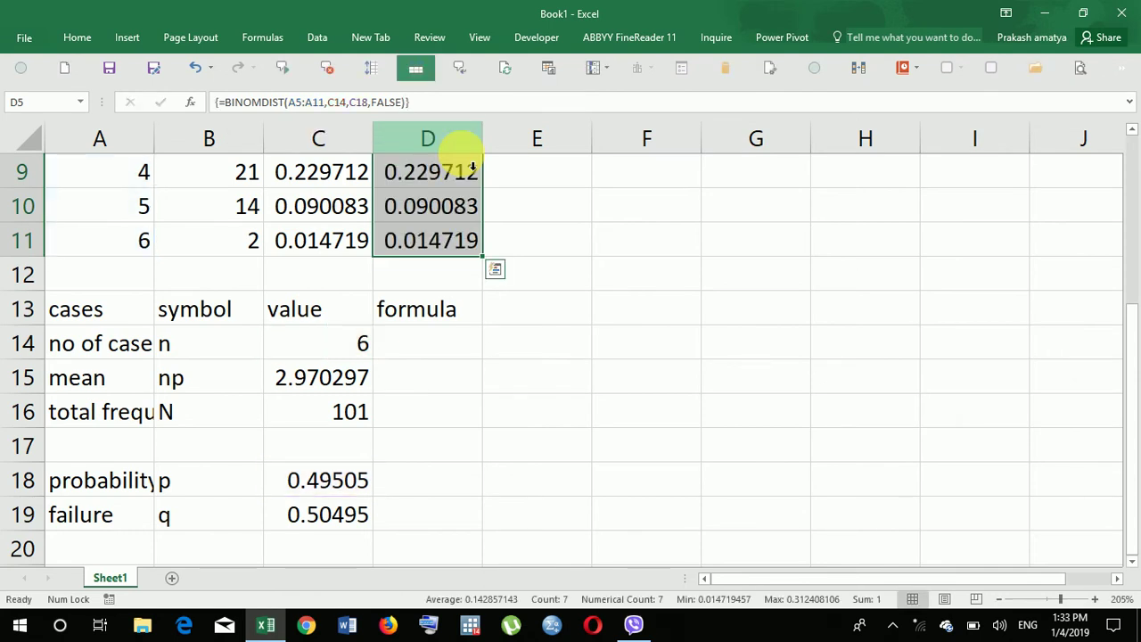
scroll(473, 167, "up", 1)
scroll(472, 165, "up", 1)
scroll(473, 163, "up", 1)
scroll(472, 160, "up", 1)
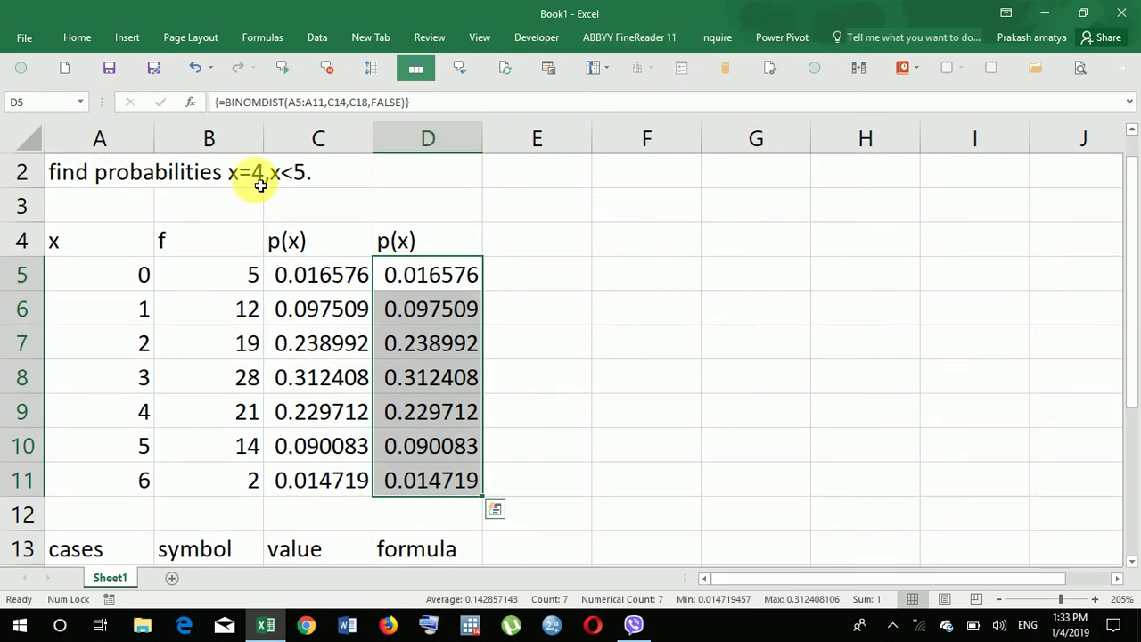
left_click(328, 273)
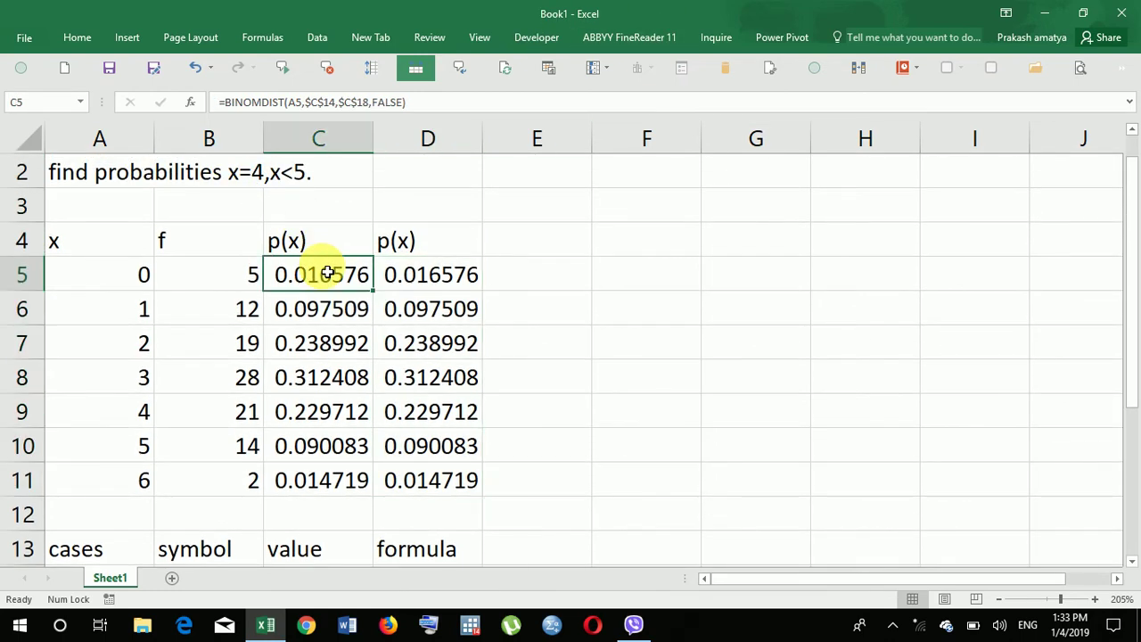
left_click(406, 273)
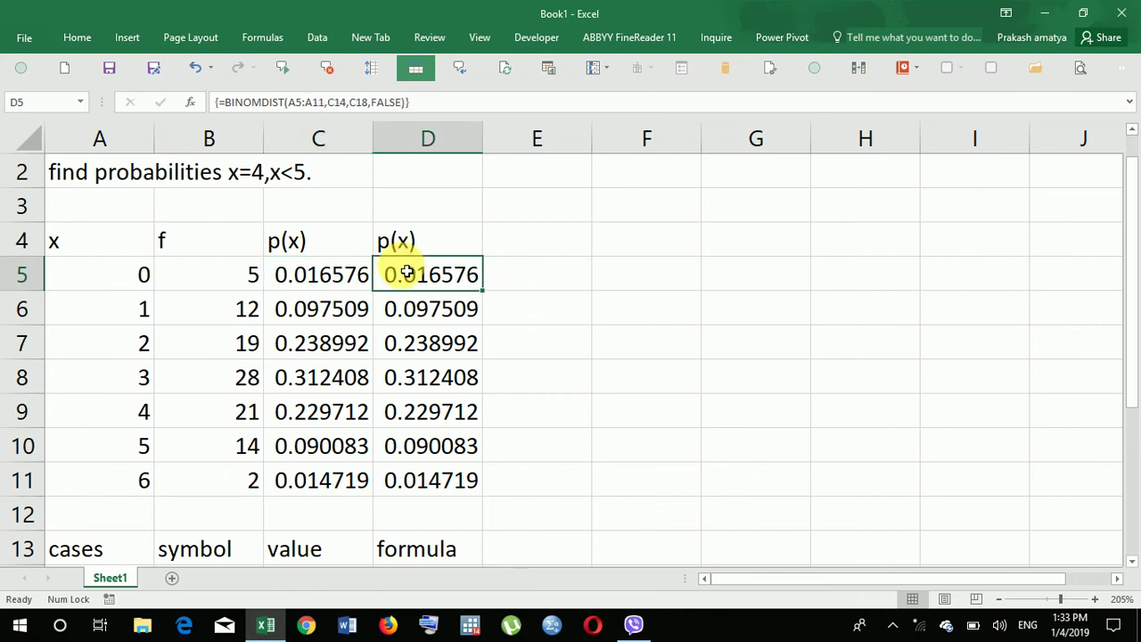
left_click(546, 242)
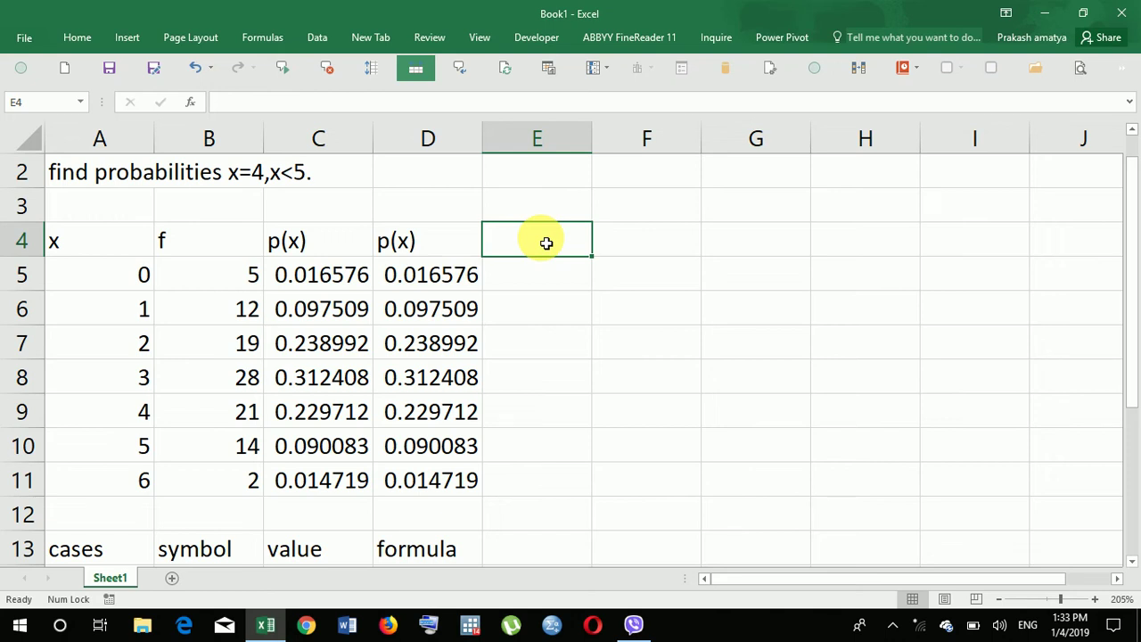
Step: Head column E 'f(x)' and enter =$C$16*C5 in E5
type("f")
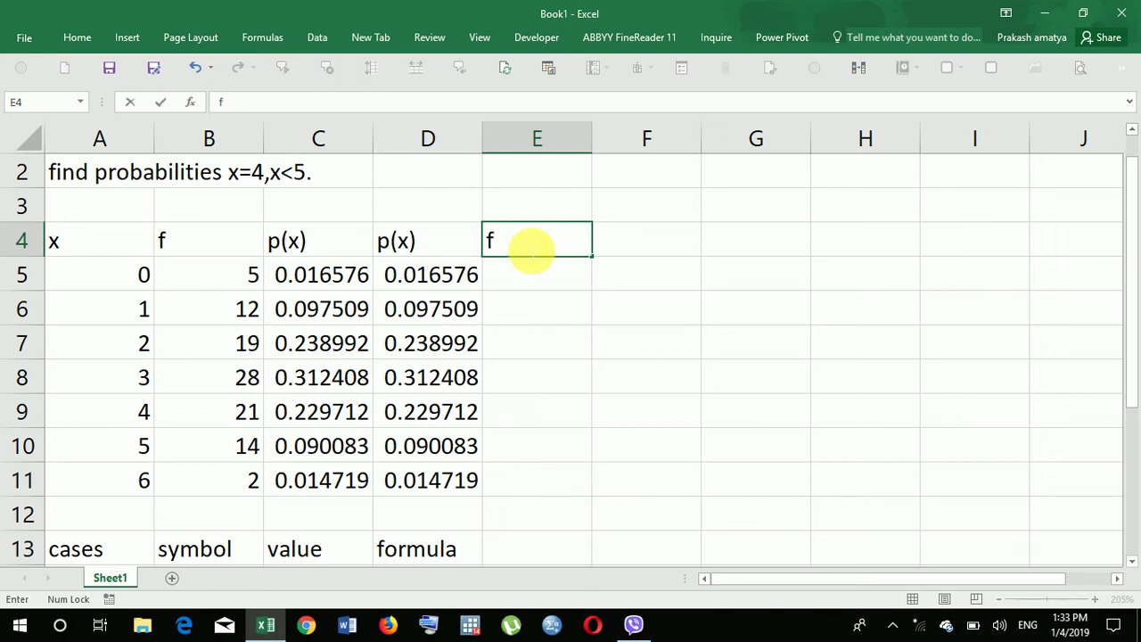
type("(x")
key("Return")
type("=")
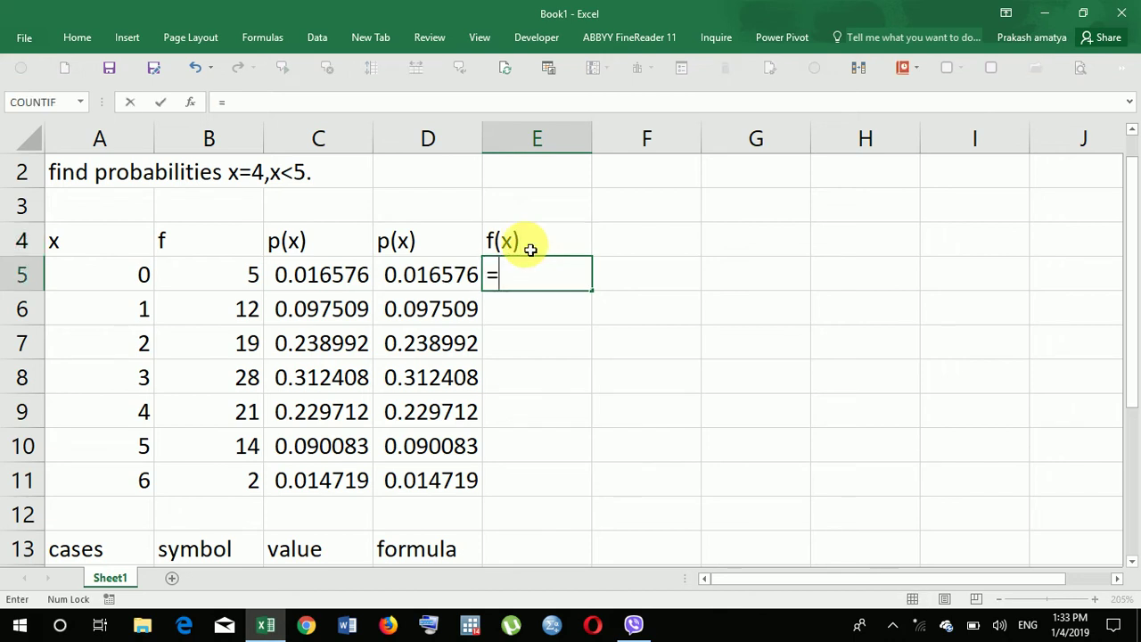
scroll(525, 244, "down", 4)
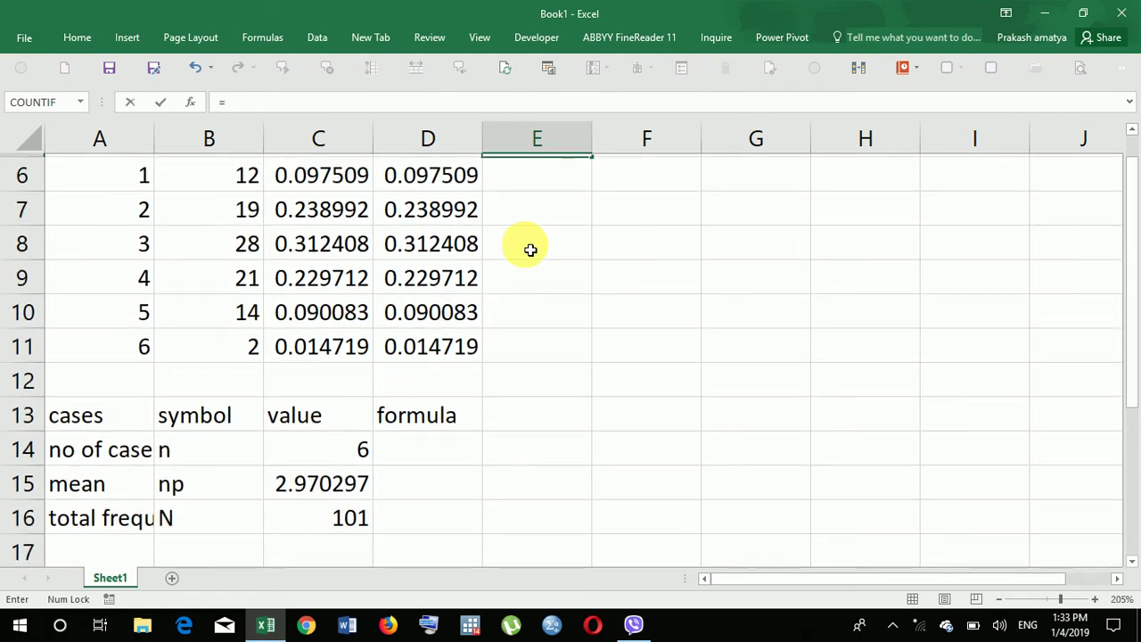
scroll(306, 466, "down", 1)
left_click(347, 480)
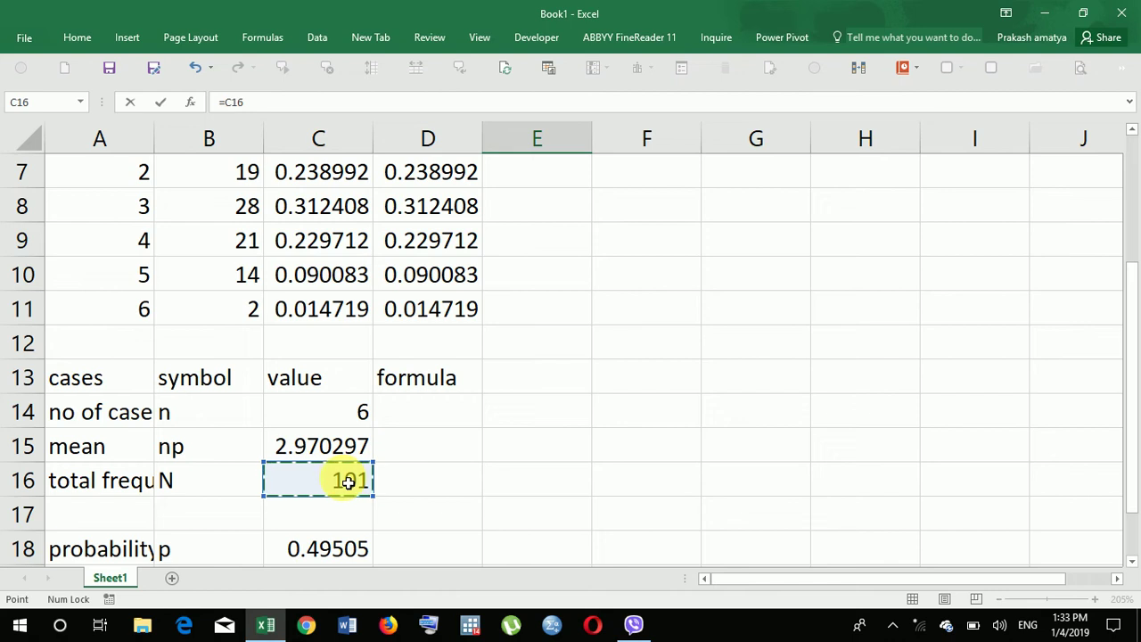
key("F4")
type("*")
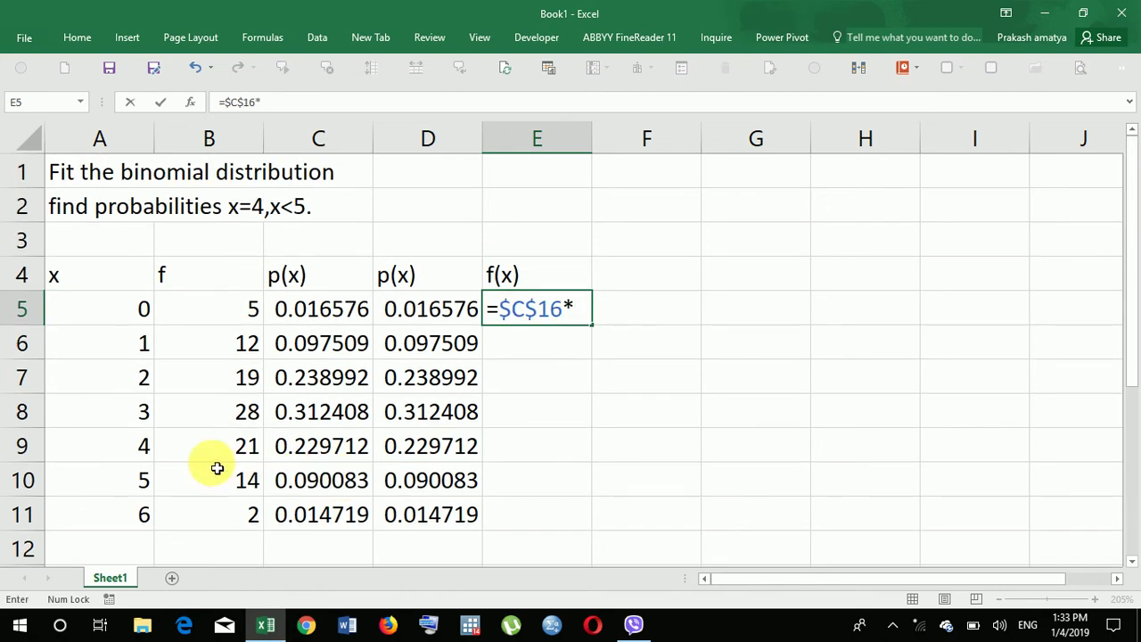
left_click(315, 315)
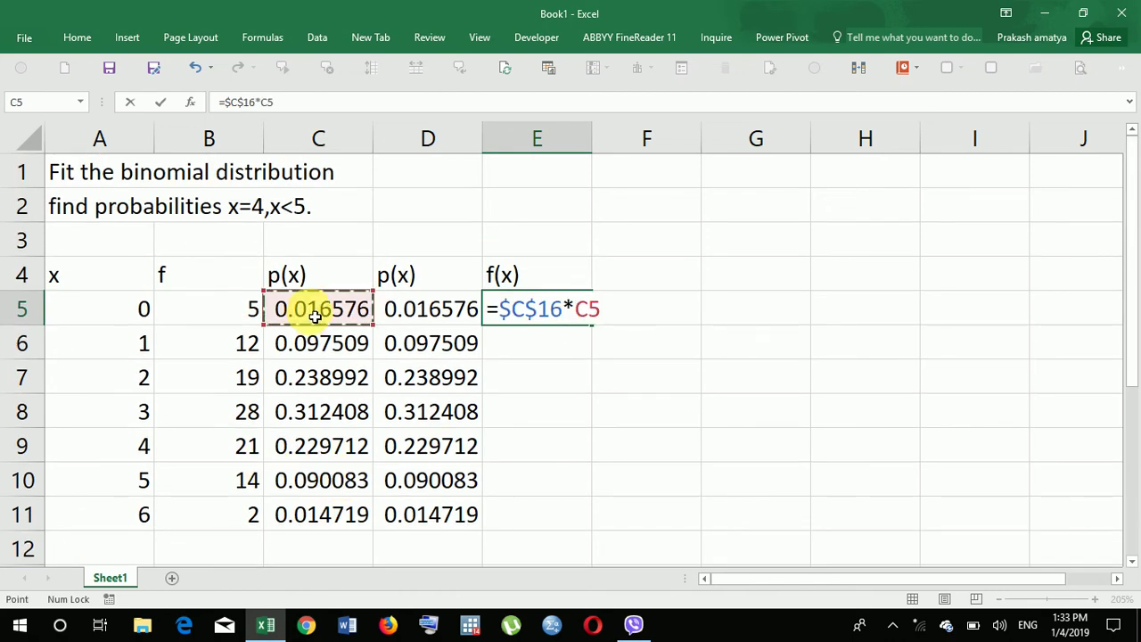
key("Return")
Step: Fill the expected frequency formula down from E5 to E11
left_click(555, 305)
left_click_drag(601, 334, 573, 530)
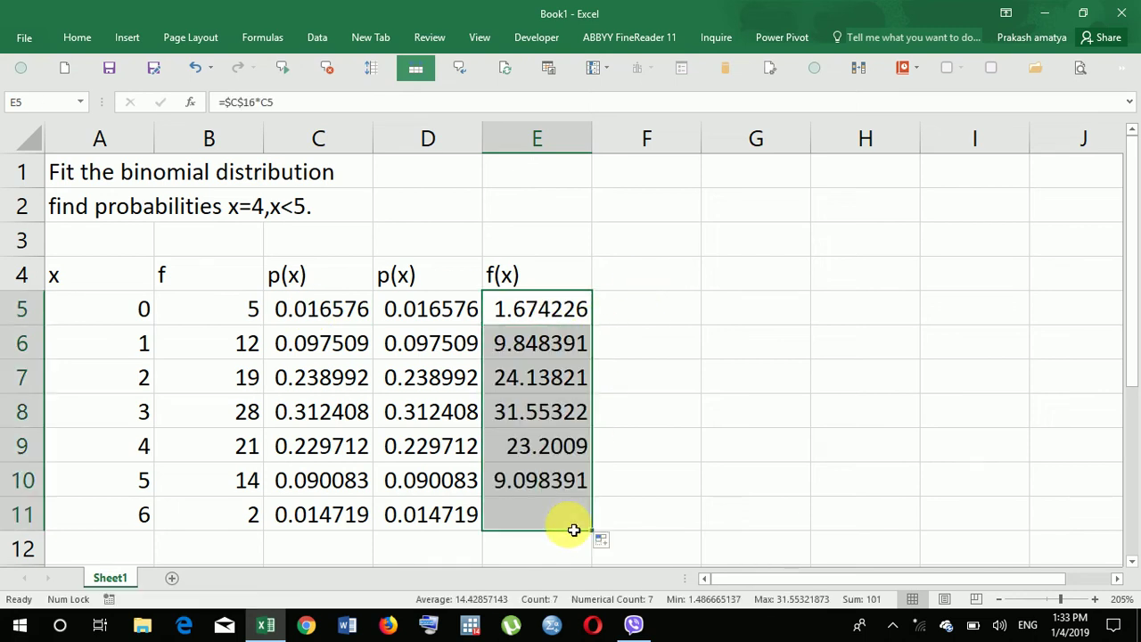
scroll(573, 530, "down", 3)
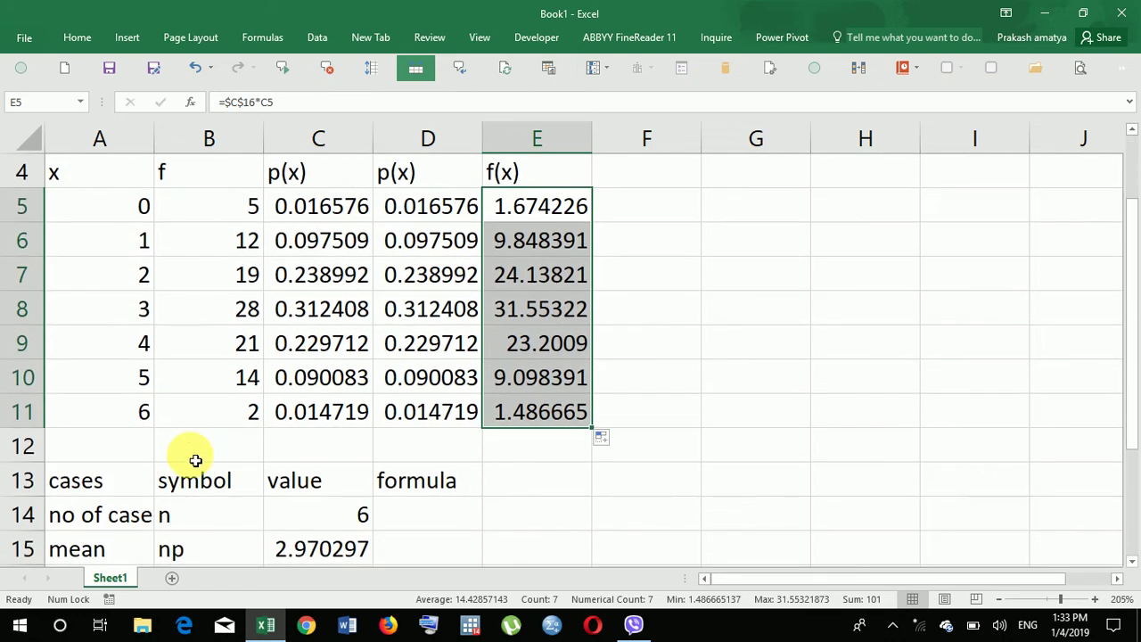
left_click(219, 449)
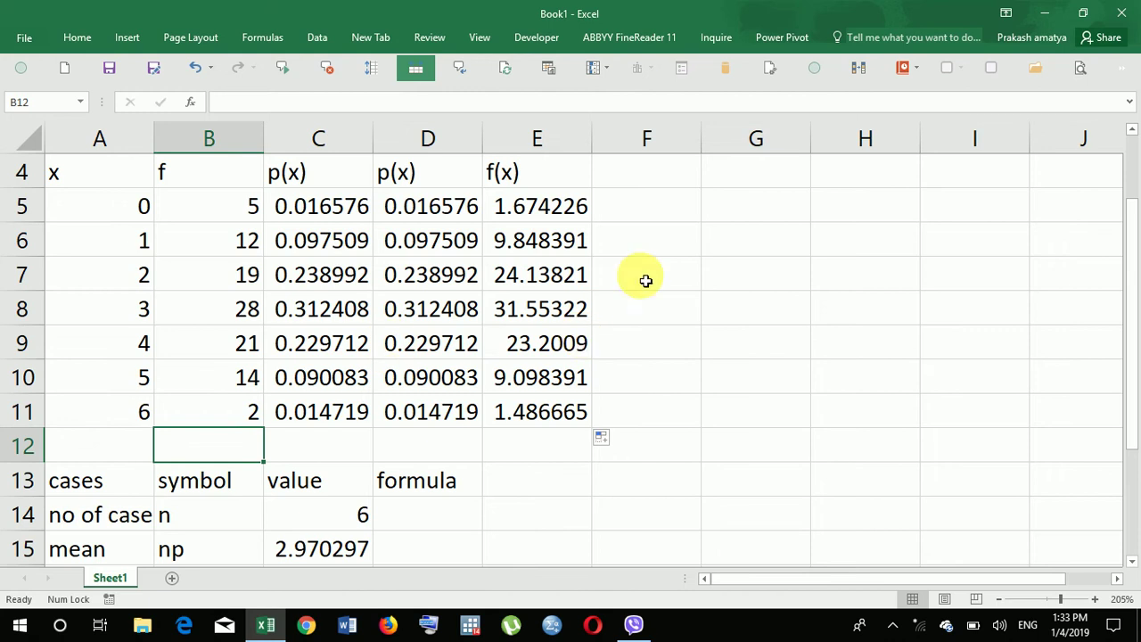
Step: AutoSum column B in B12 (101) and copy the total across to E12
left_click(79, 38)
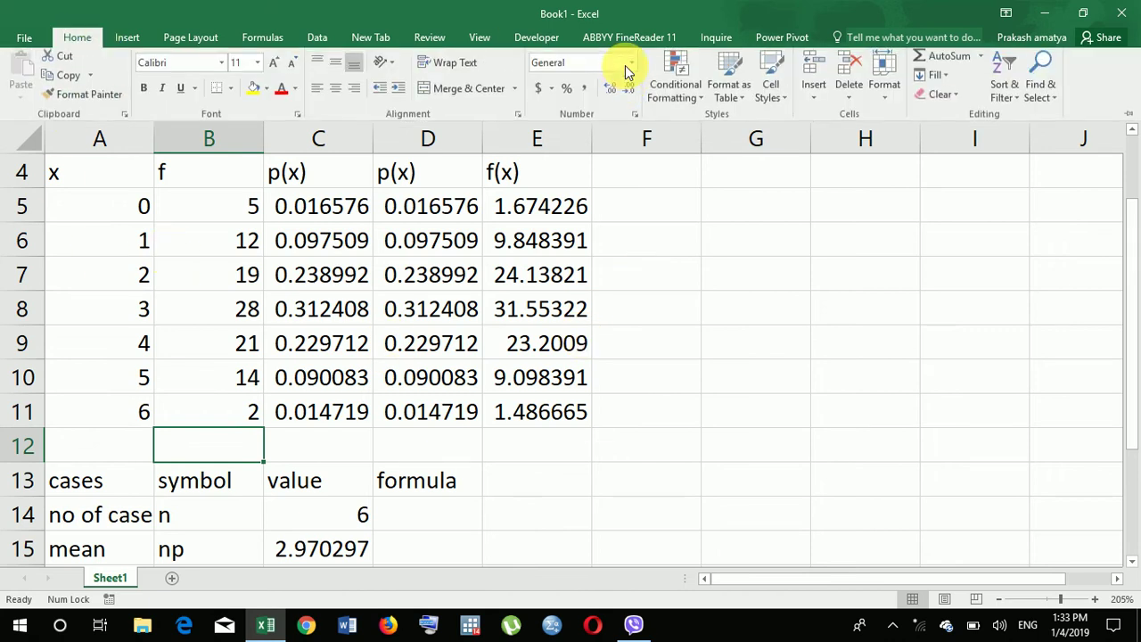
left_click(934, 60)
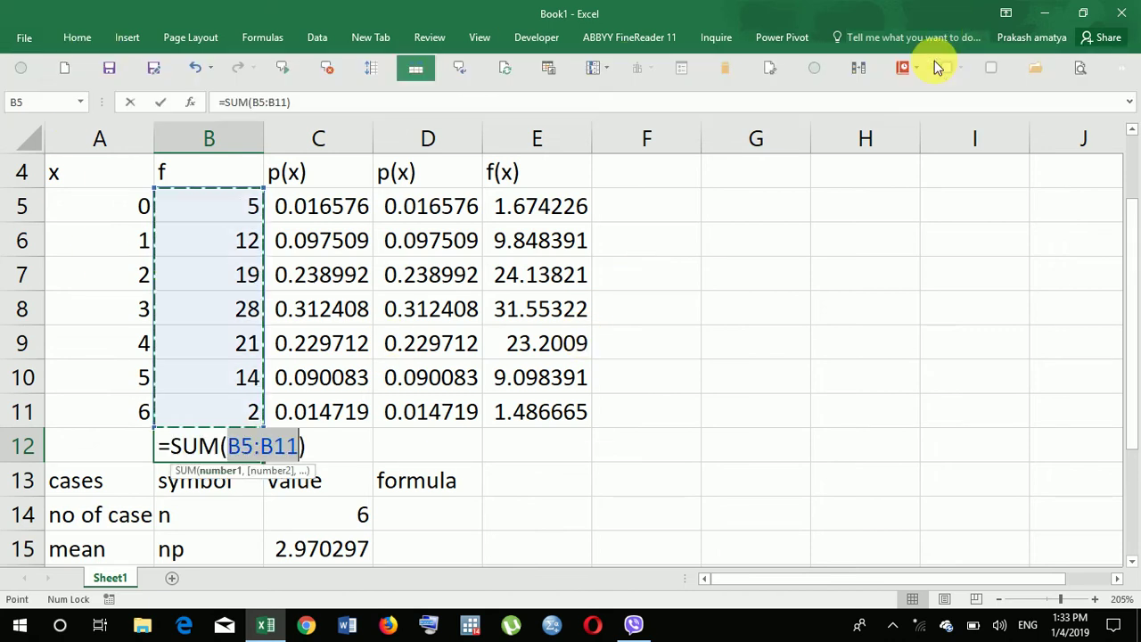
key("Return")
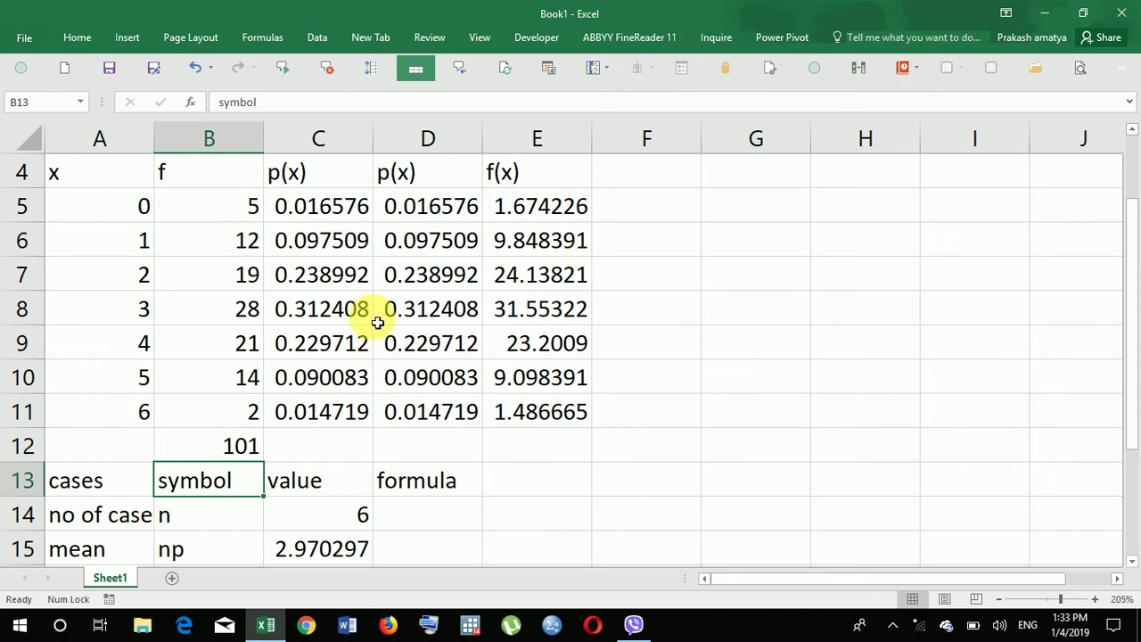
left_click(252, 458)
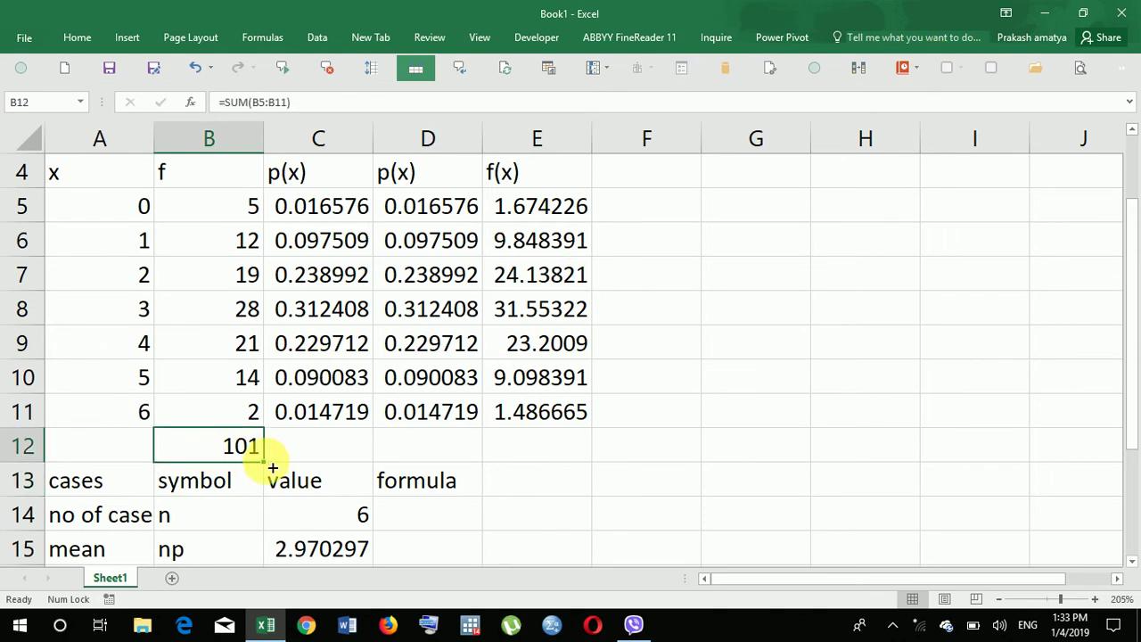
left_click_drag(272, 467, 600, 465)
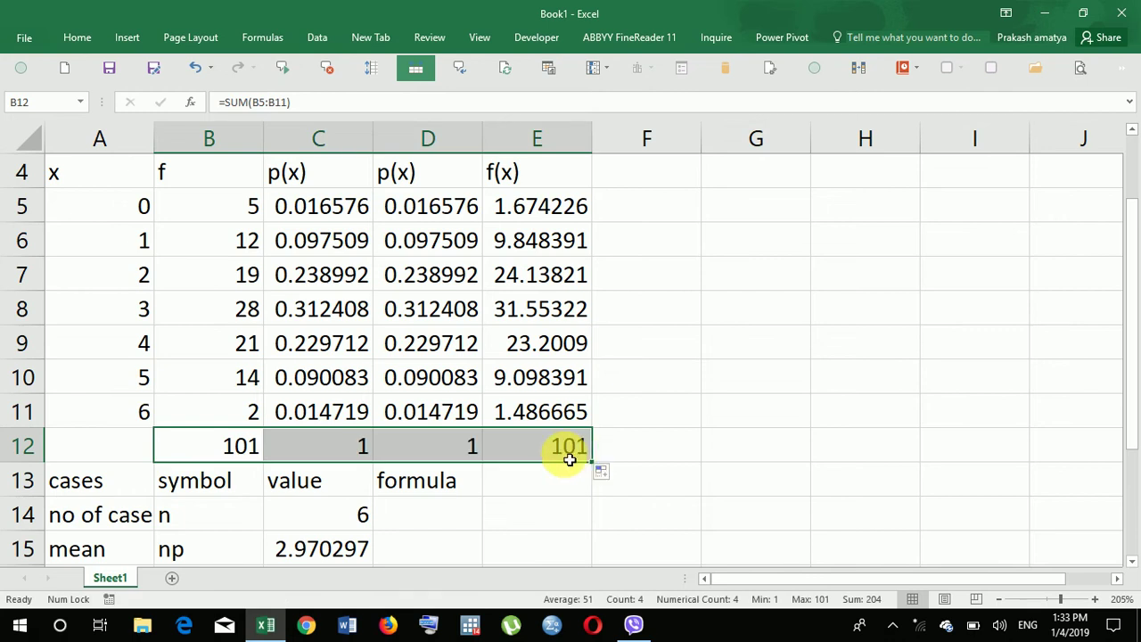
Step: Begin a label row above the headers by typing 'r' in A3
scroll(659, 234, "up", 1)
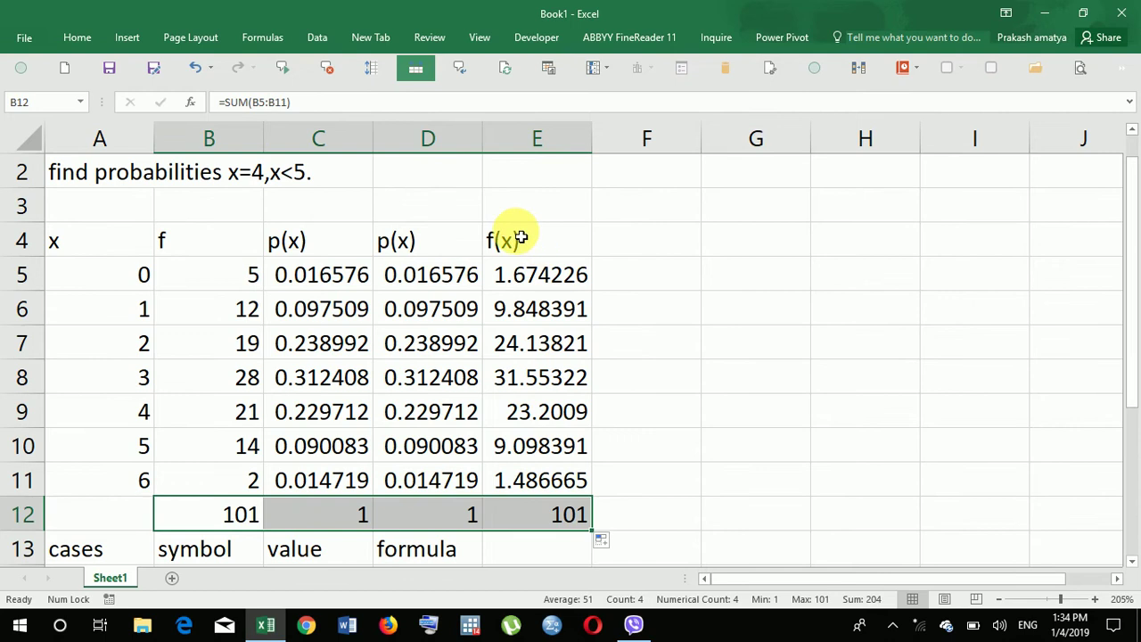
left_click(666, 250)
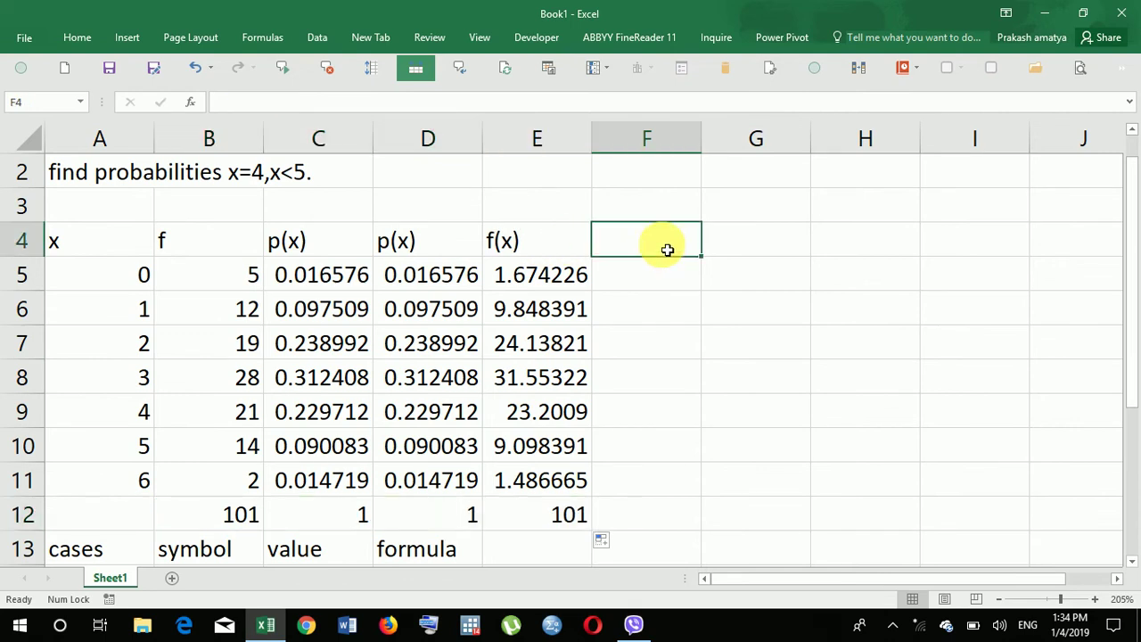
left_click(98, 214)
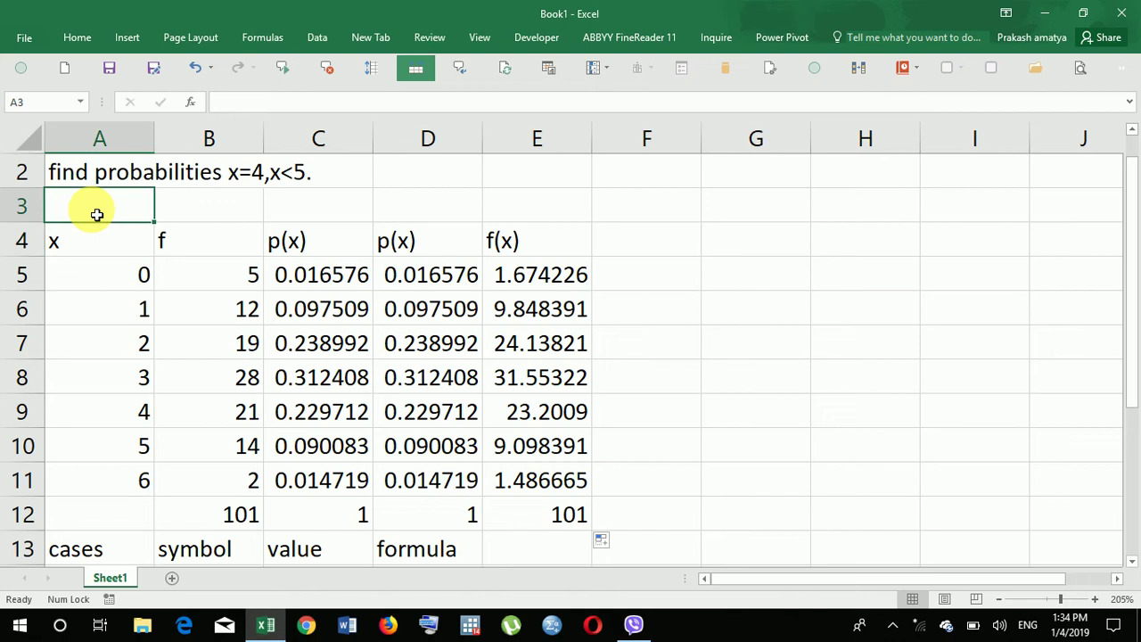
type("r.v")
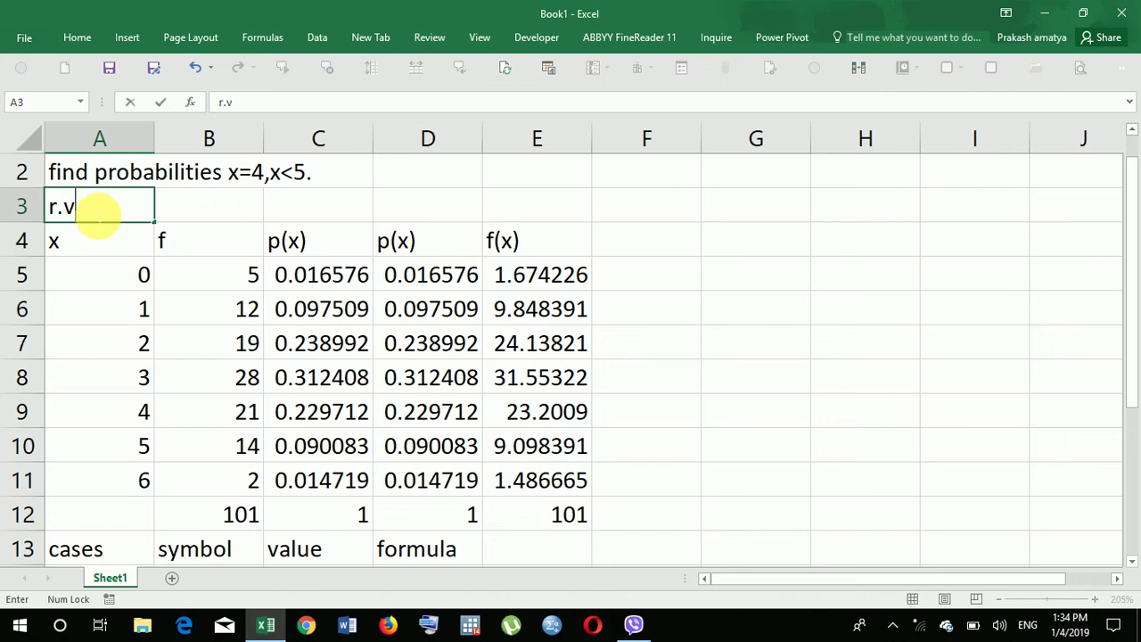
Step: Label row 3 as r.v, freq, prob, expected frequency and rounded expected frequency
key("Tab")
type("f")
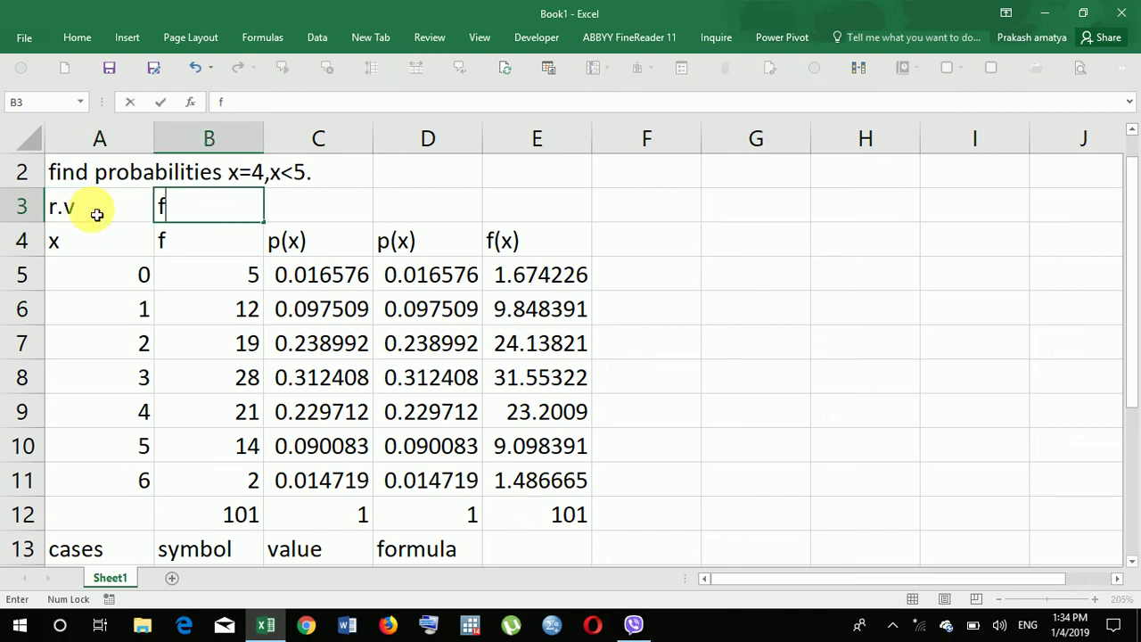
type("req")
key("Tab")
type("pro")
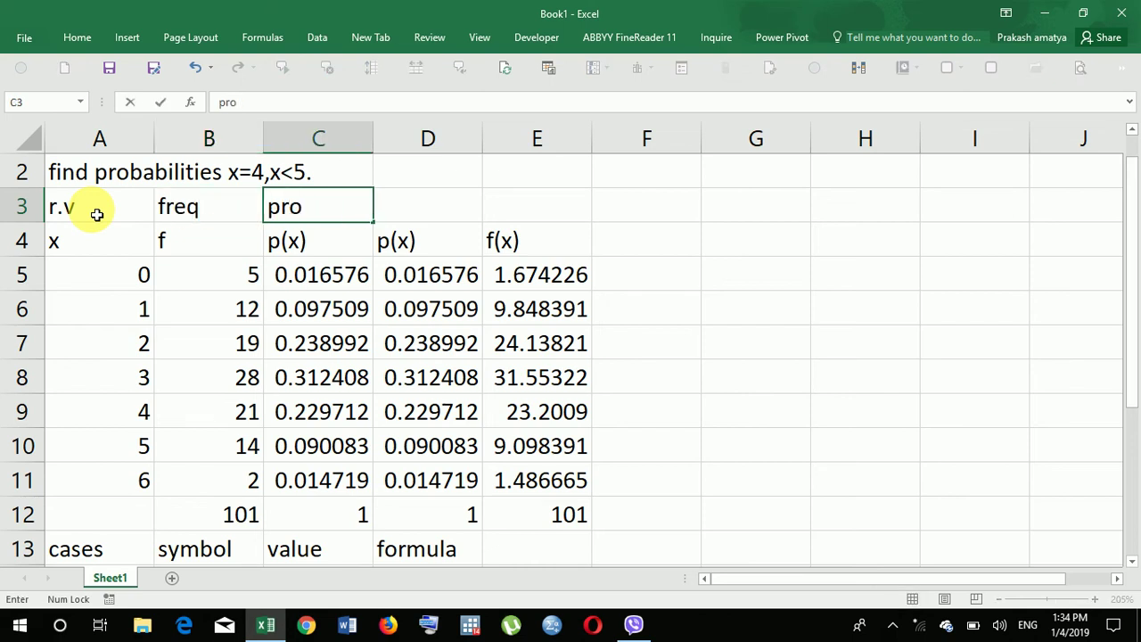
key("Tab")
key("Tab")
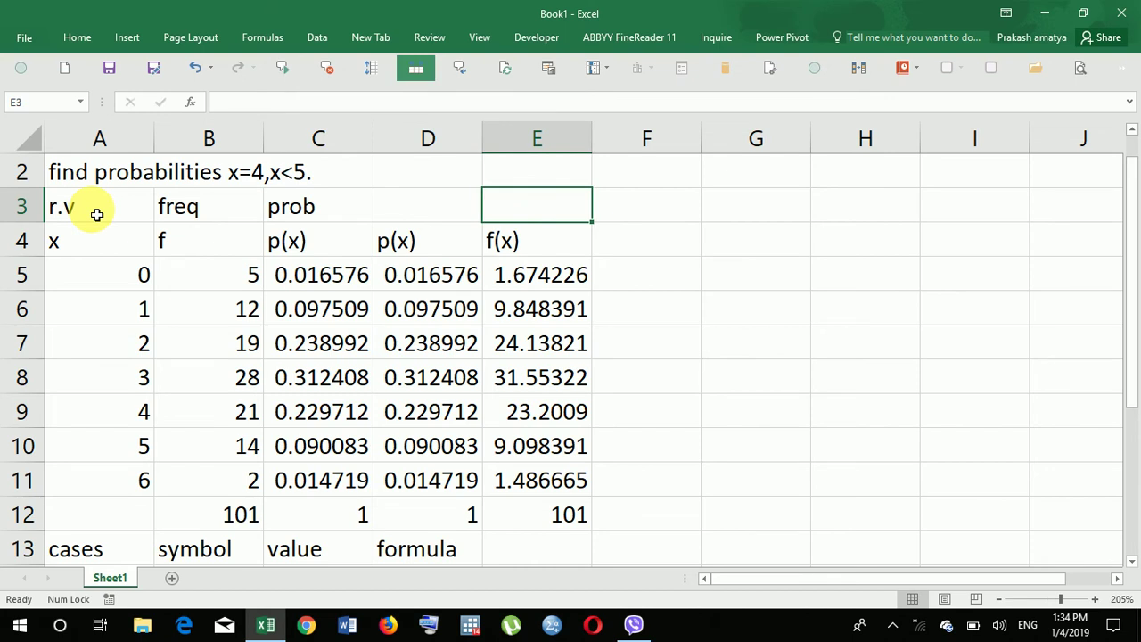
type("expected freque")
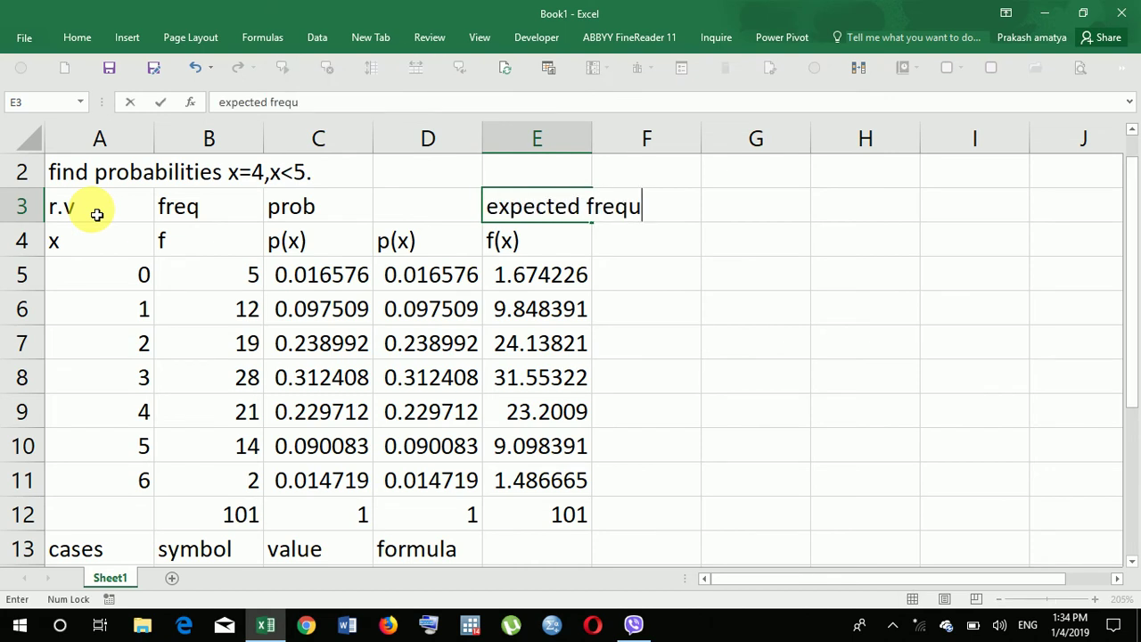
type("ncy")
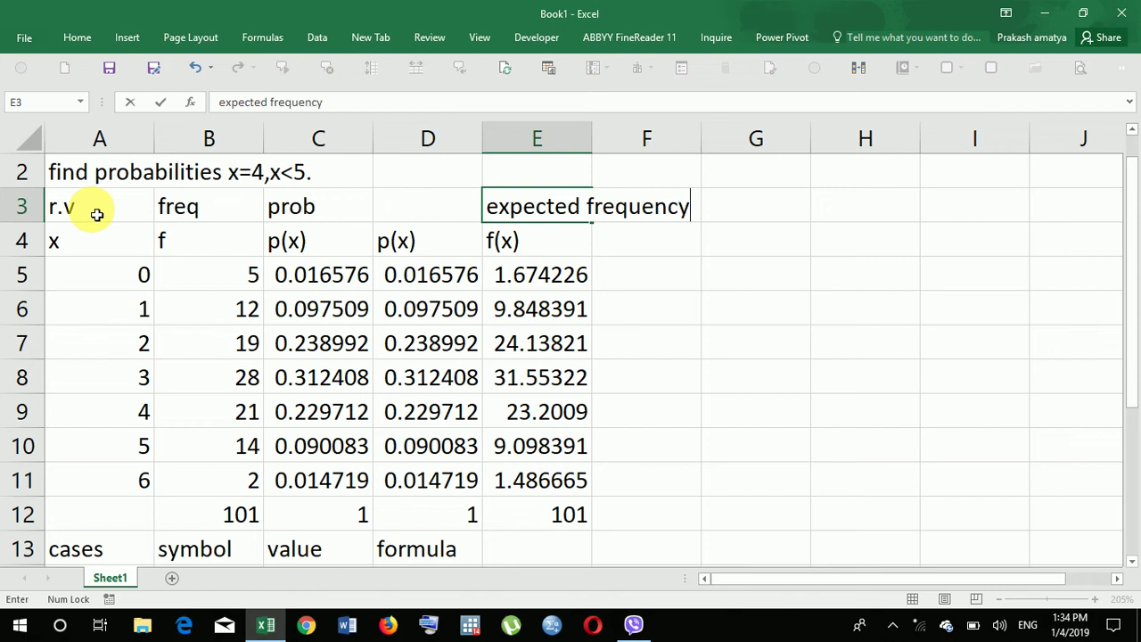
key("Tab")
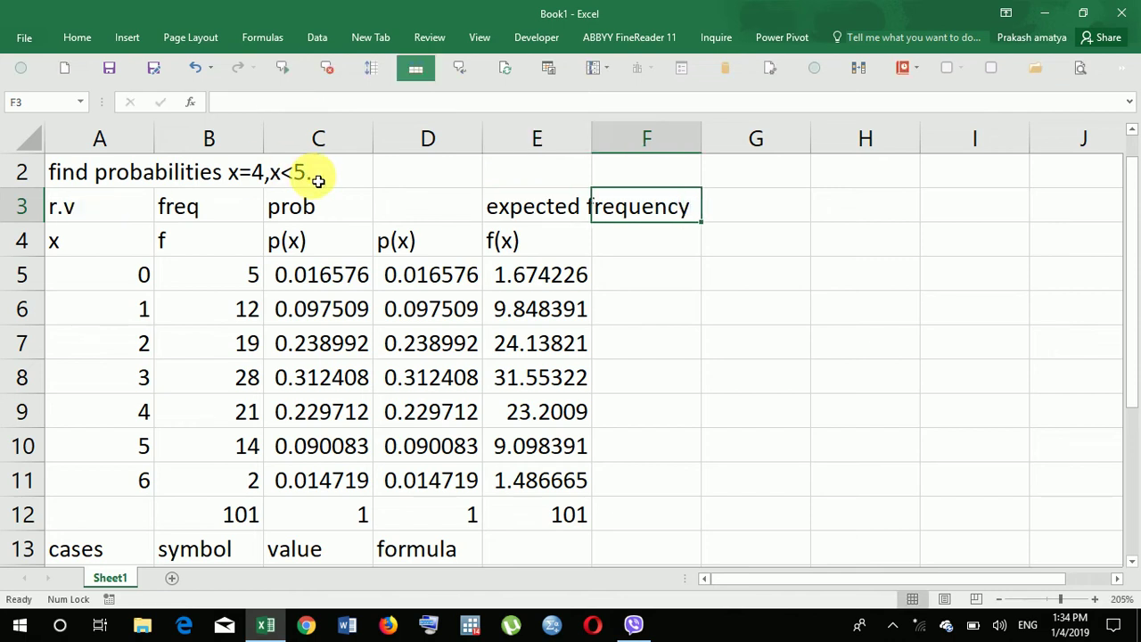
type("rounded")
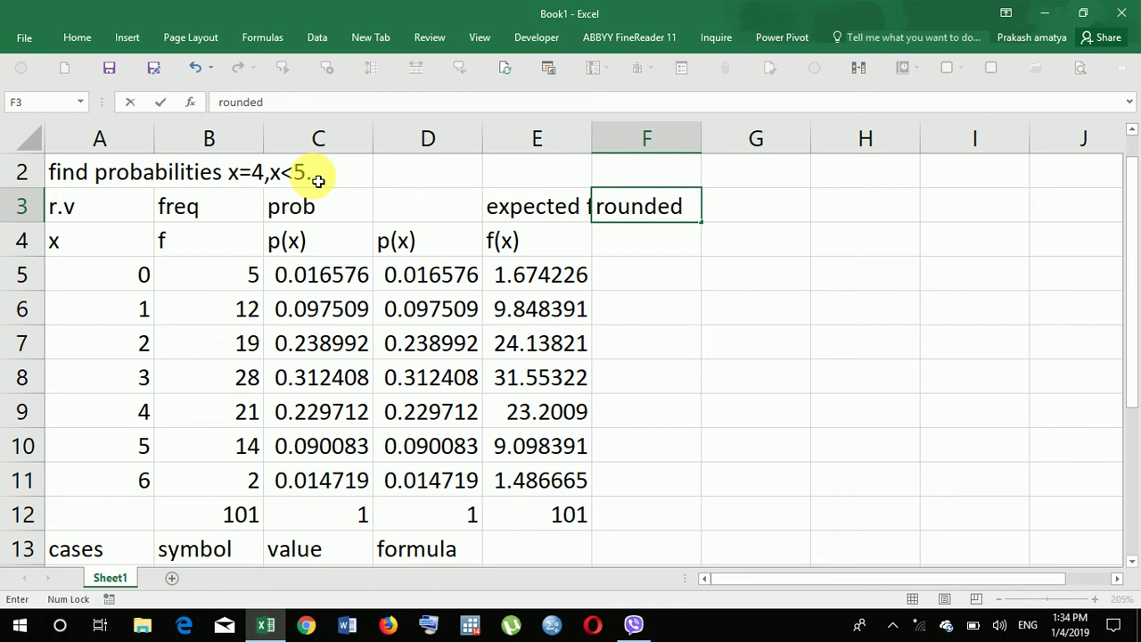
type("xpected freq")
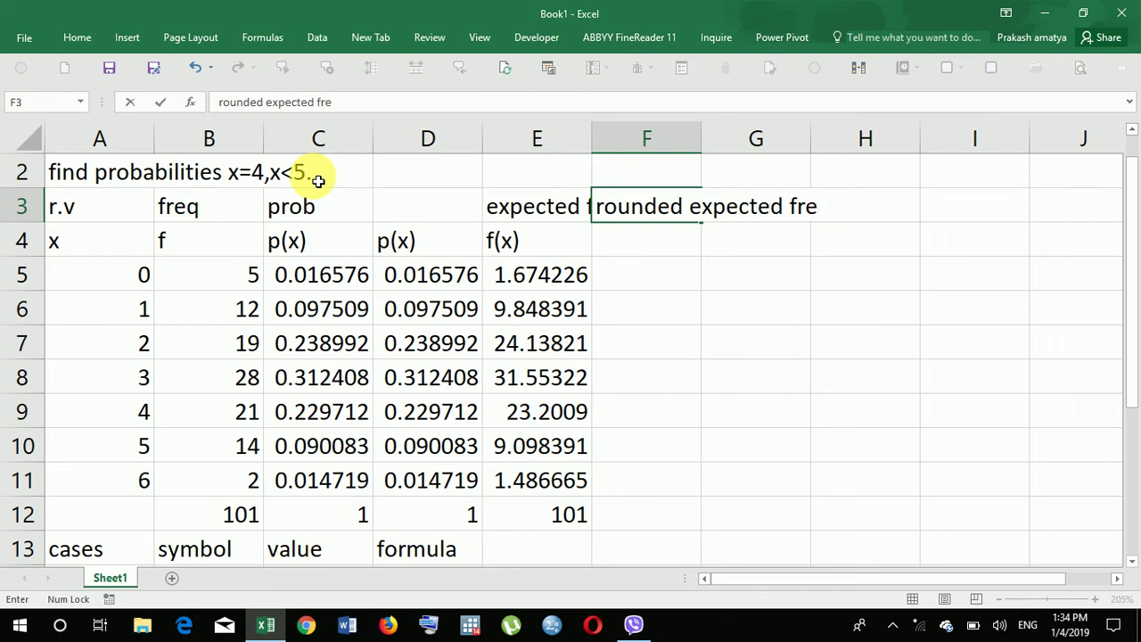
type("uency")
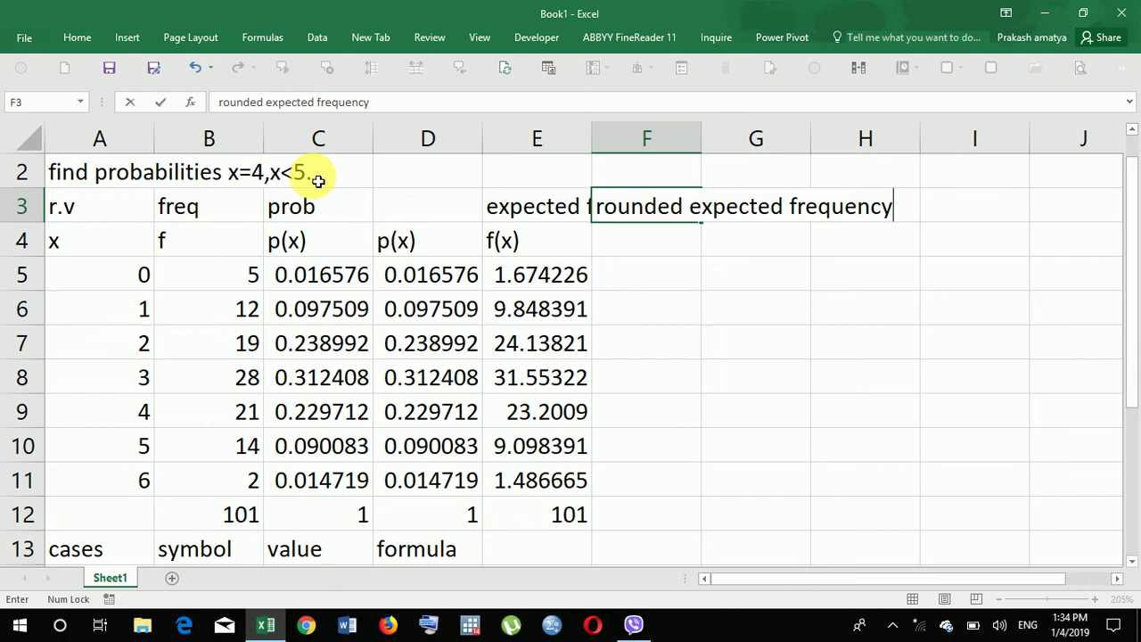
key("Return")
key("Return")
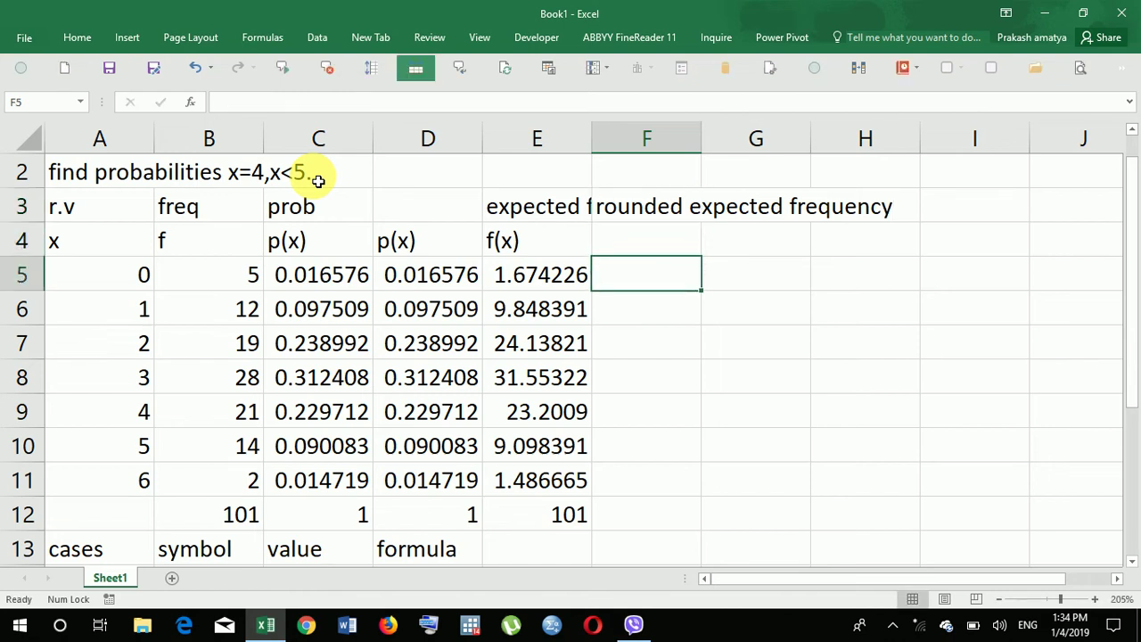
Step: Fill F5:F11 with =ROUND(E5,0) and extend the row 12 total to column F (101)
type("=round")
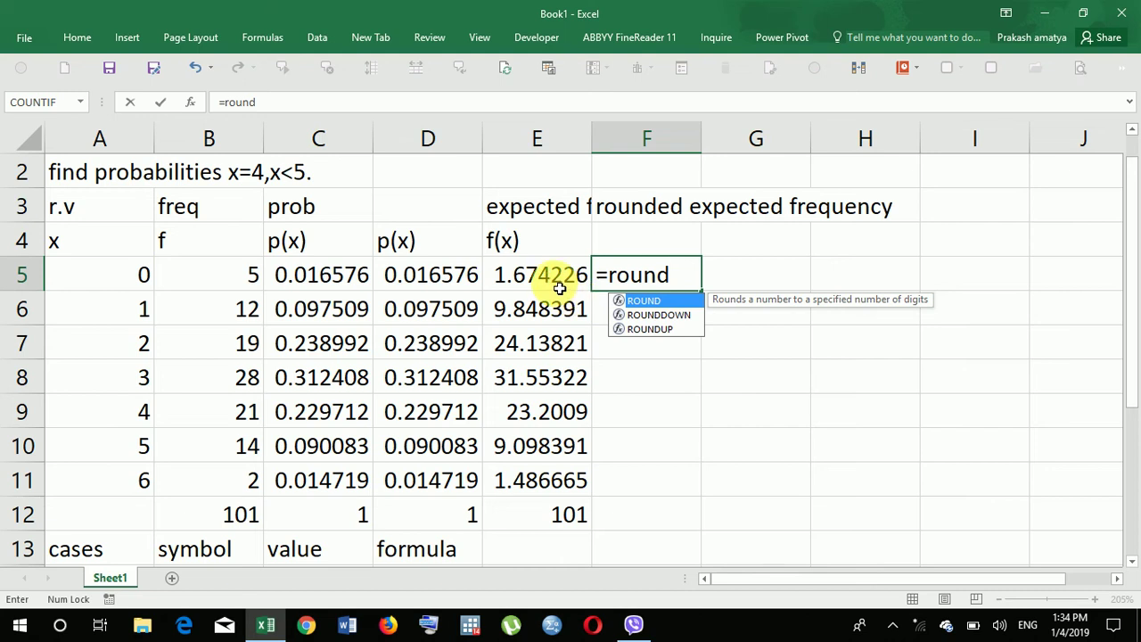
left_click(638, 304)
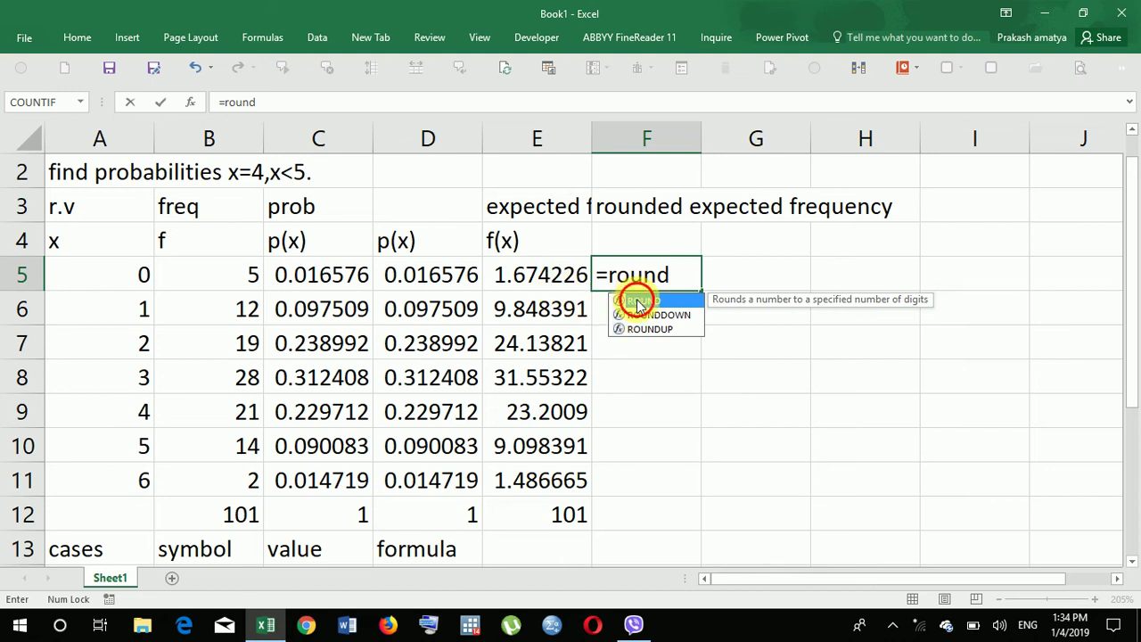
double_click(638, 304)
left_click(546, 278)
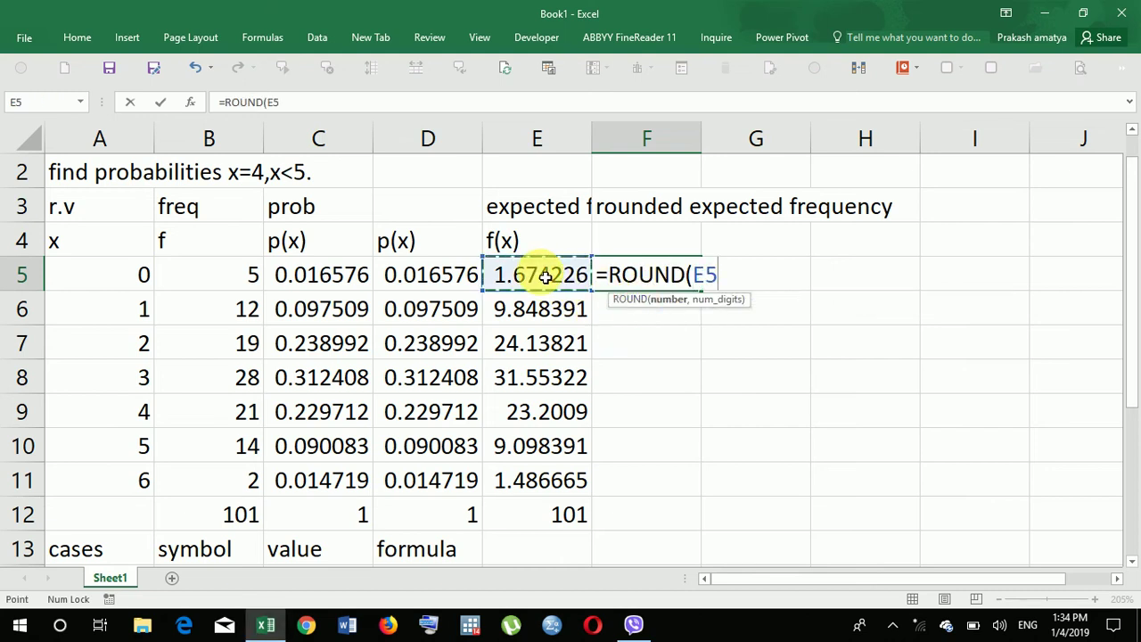
type(",0")
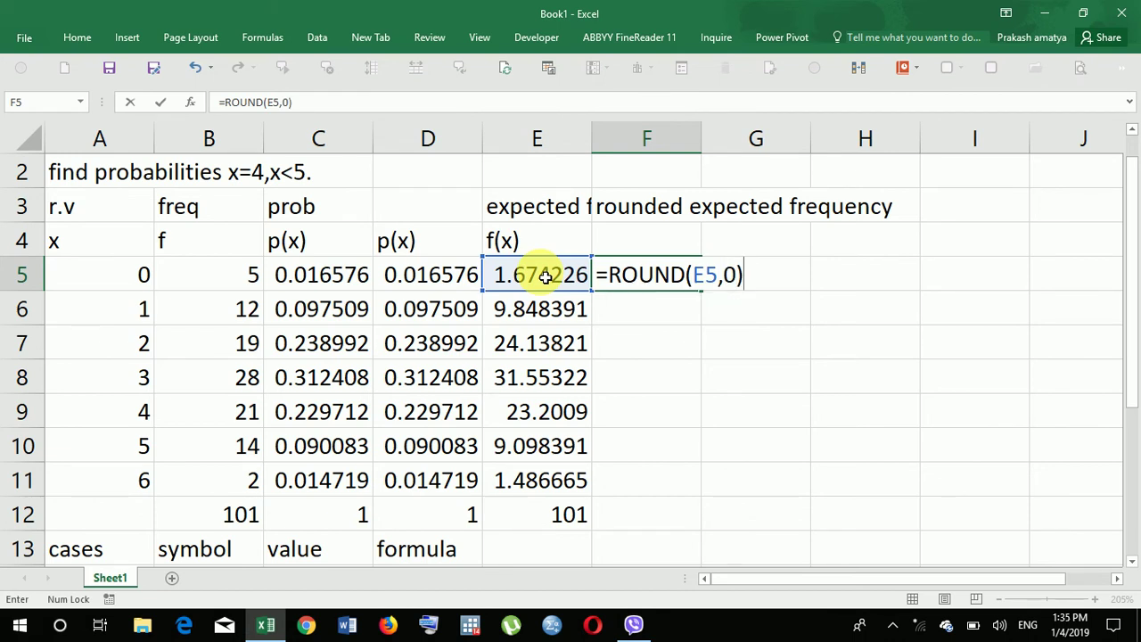
key("Return")
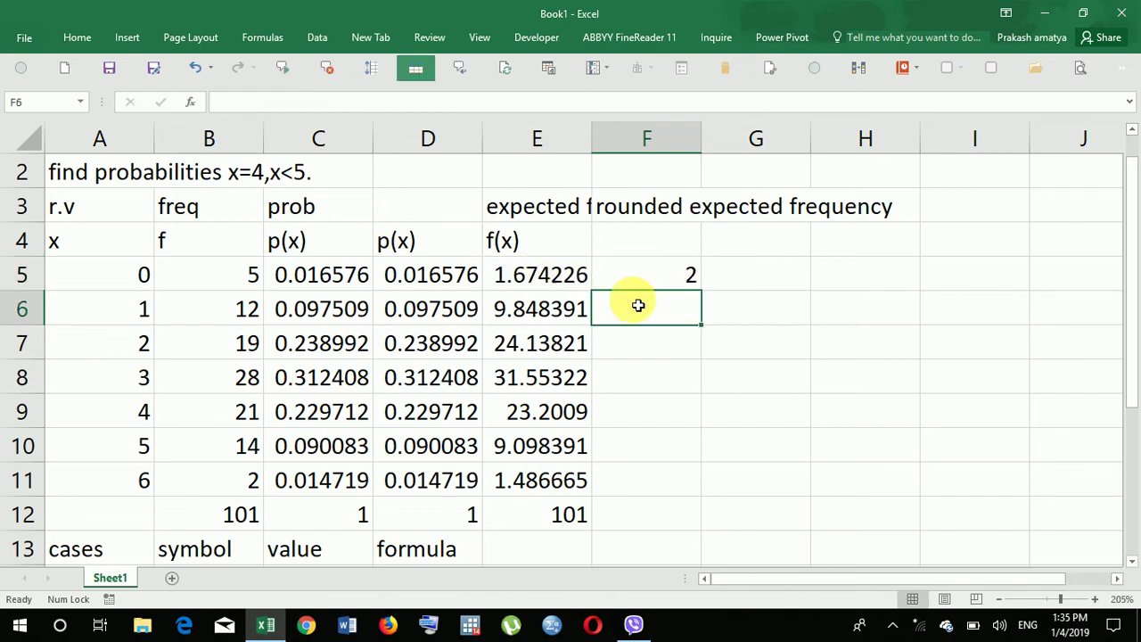
left_click(690, 279)
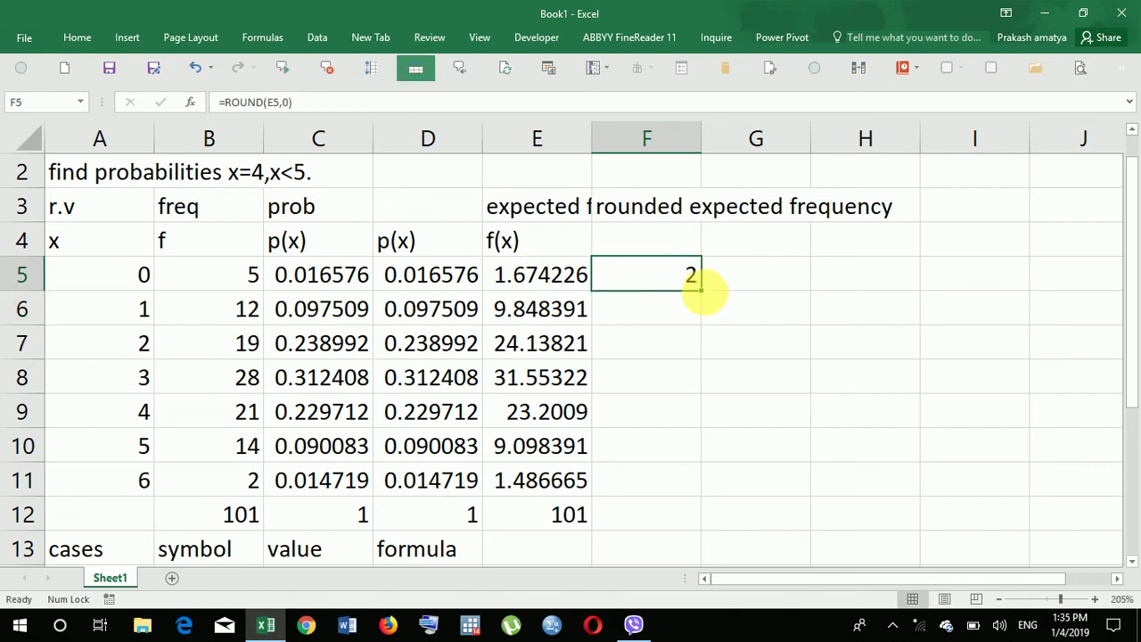
mouse_move(710, 300)
left_mouse_down()
mouse_move(724, 506)
mouse_move(713, 505)
left_mouse_up()
left_click(532, 514)
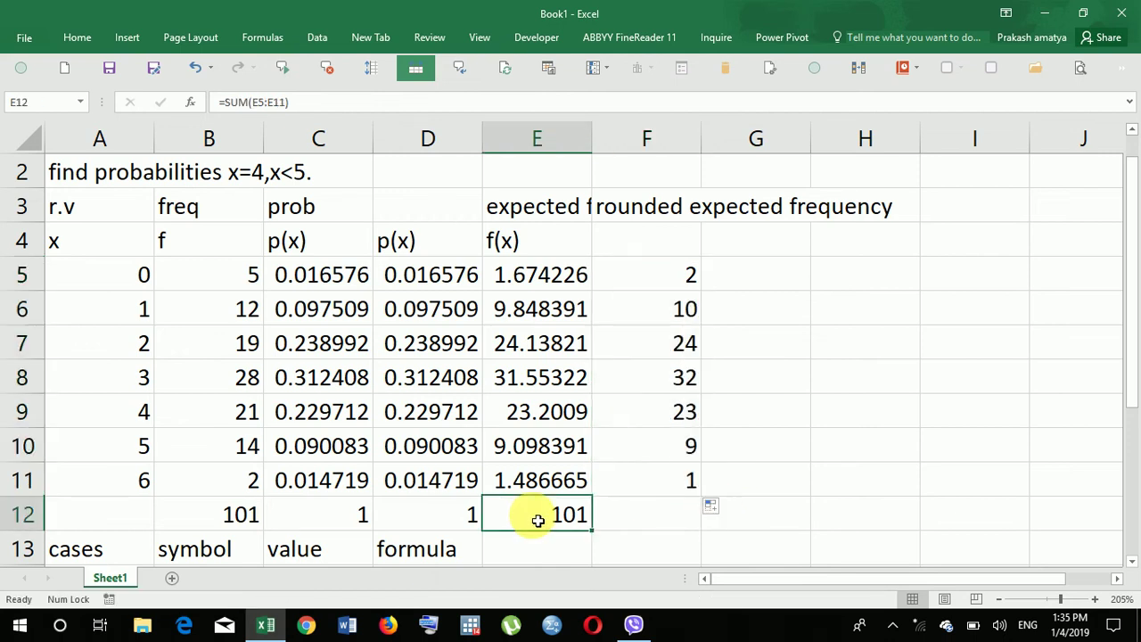
left_click_drag(601, 532, 709, 537)
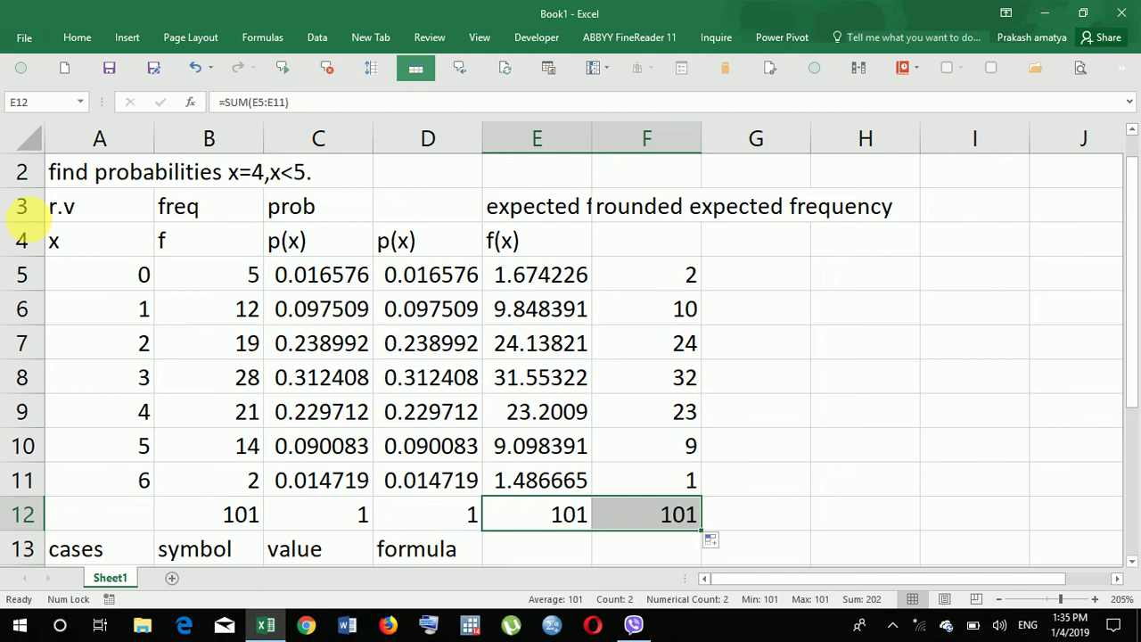
Step: Apply Wrap Text to the row 3 headers, with the ribbon pinned open
left_click(34, 219)
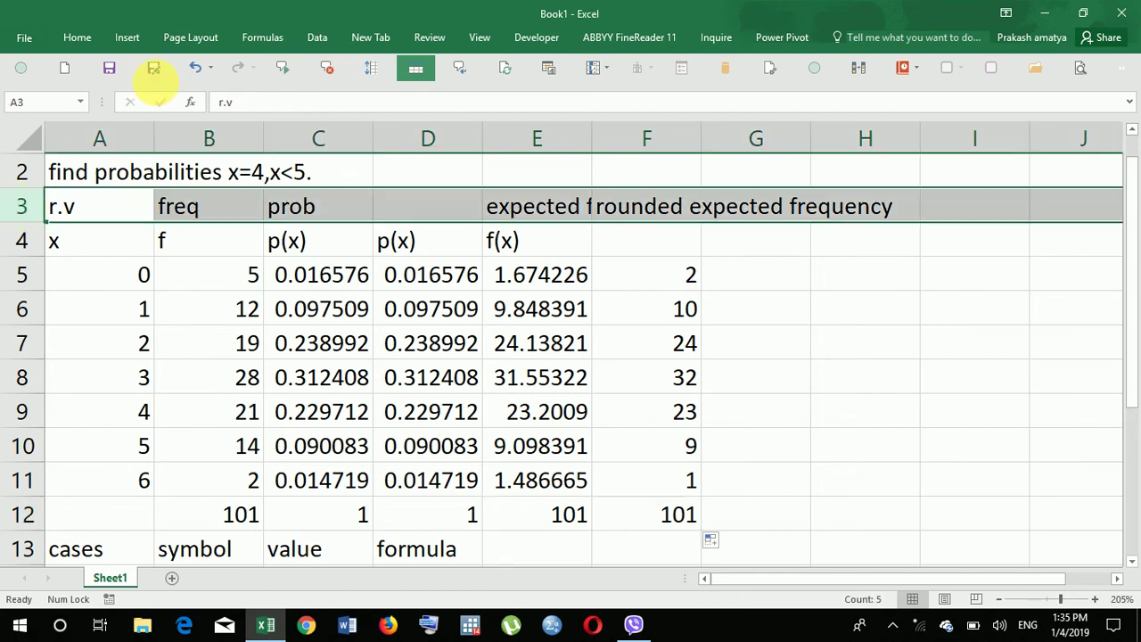
left_click(65, 37)
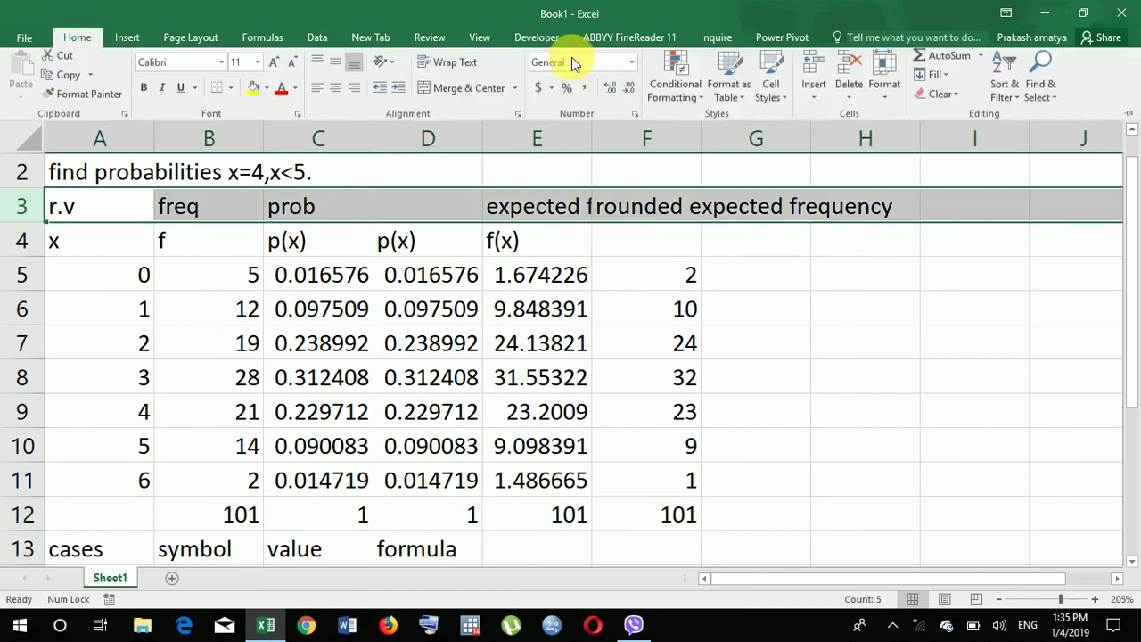
left_click(1128, 119)
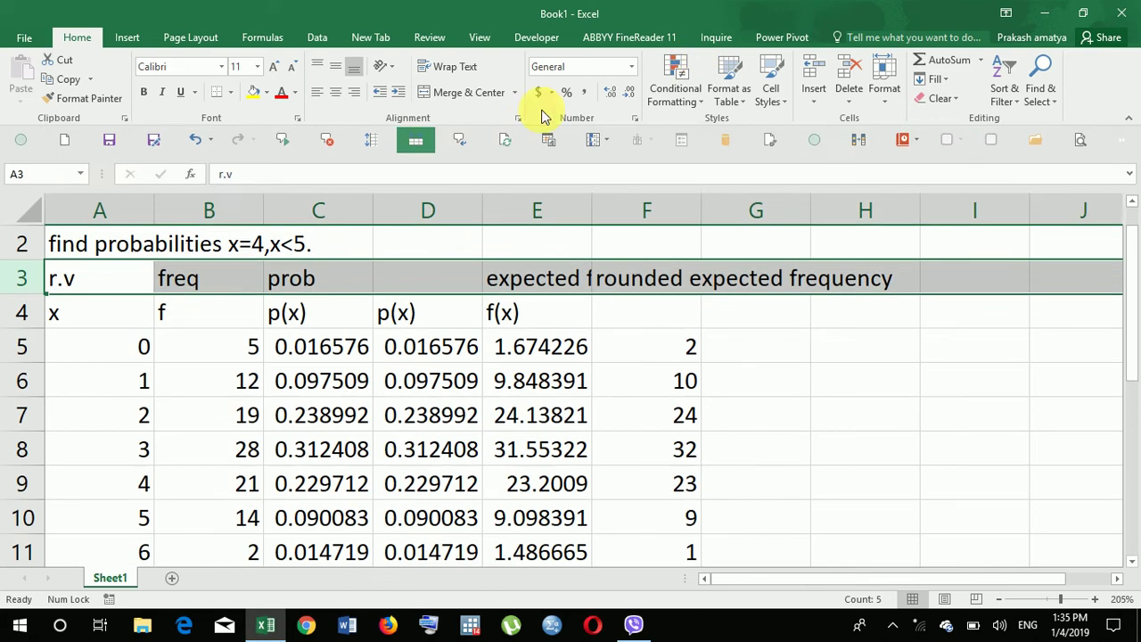
left_click(456, 67)
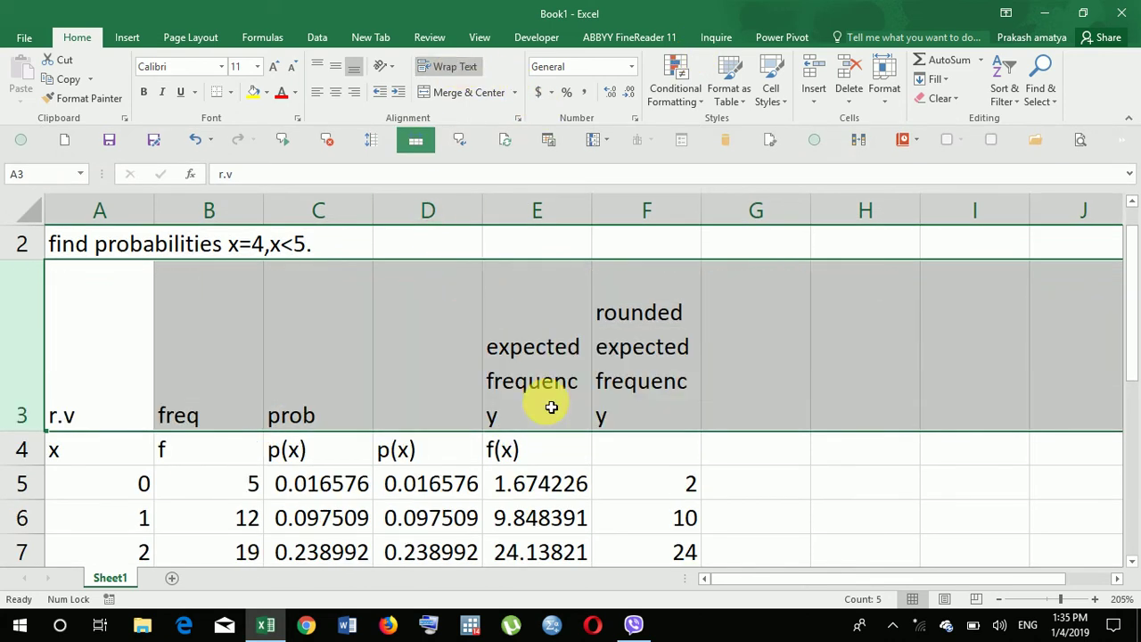
scroll(549, 405, "down", 2)
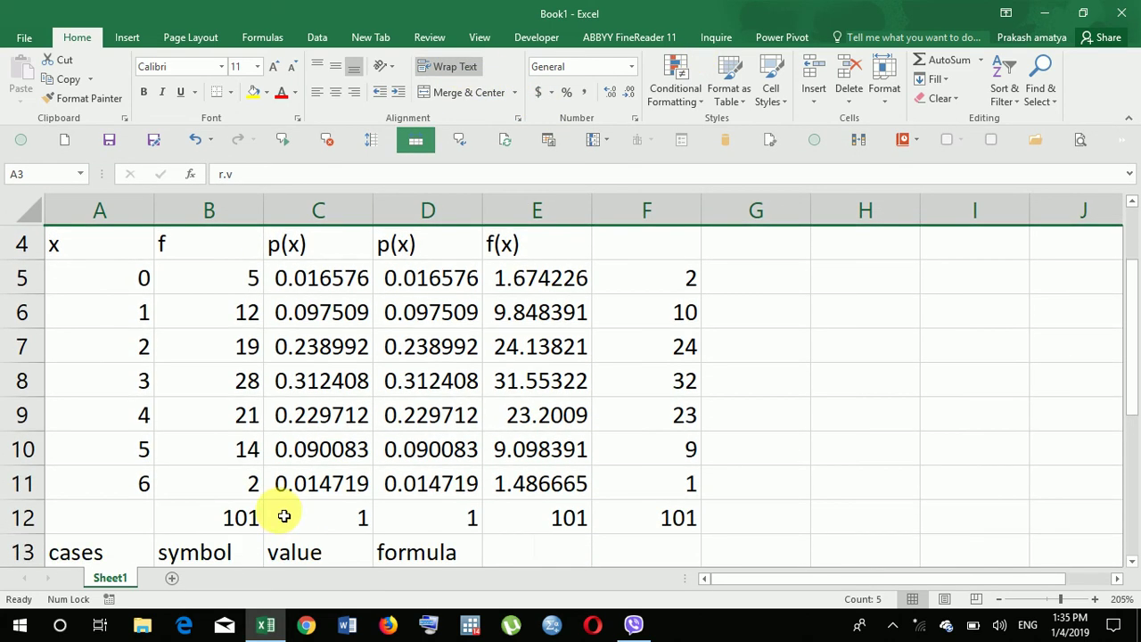
Step: Insert a blank row 5 above the x = 0 data row
left_click(22, 279)
right_click(22, 278)
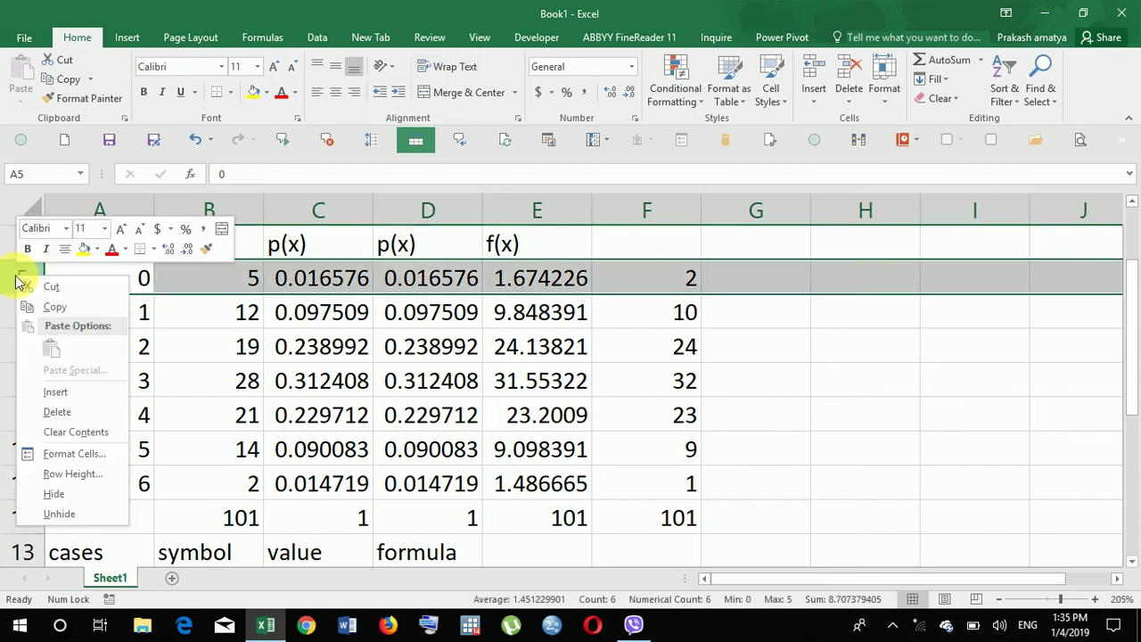
left_click(98, 392)
Step: Copy the formula text of C6 from the formula bar
left_click(319, 315)
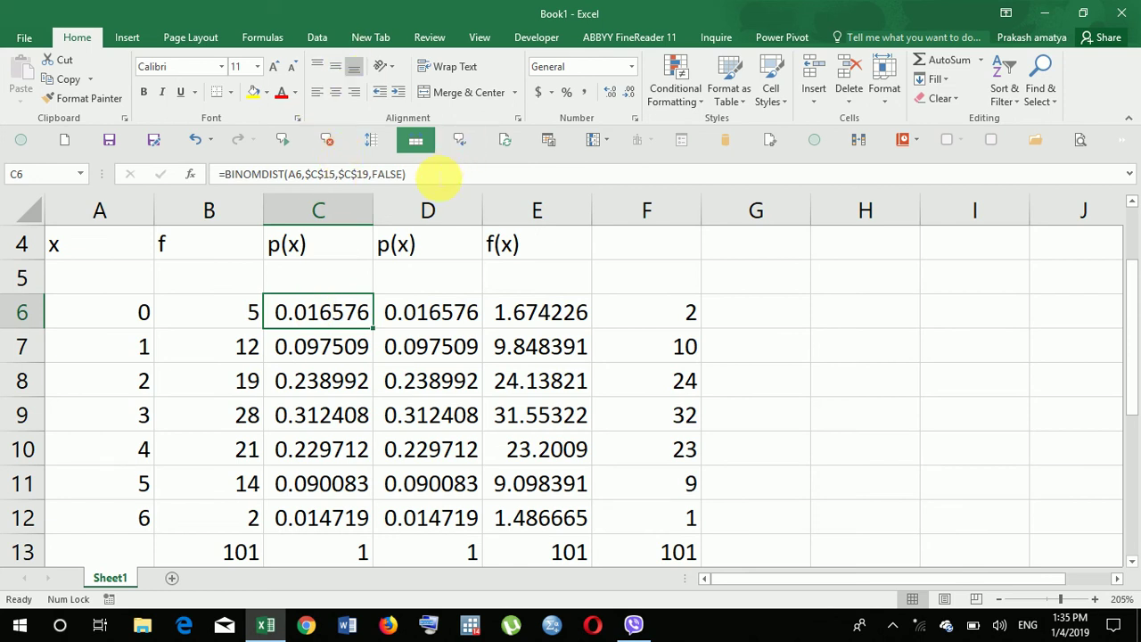
left_click(441, 175)
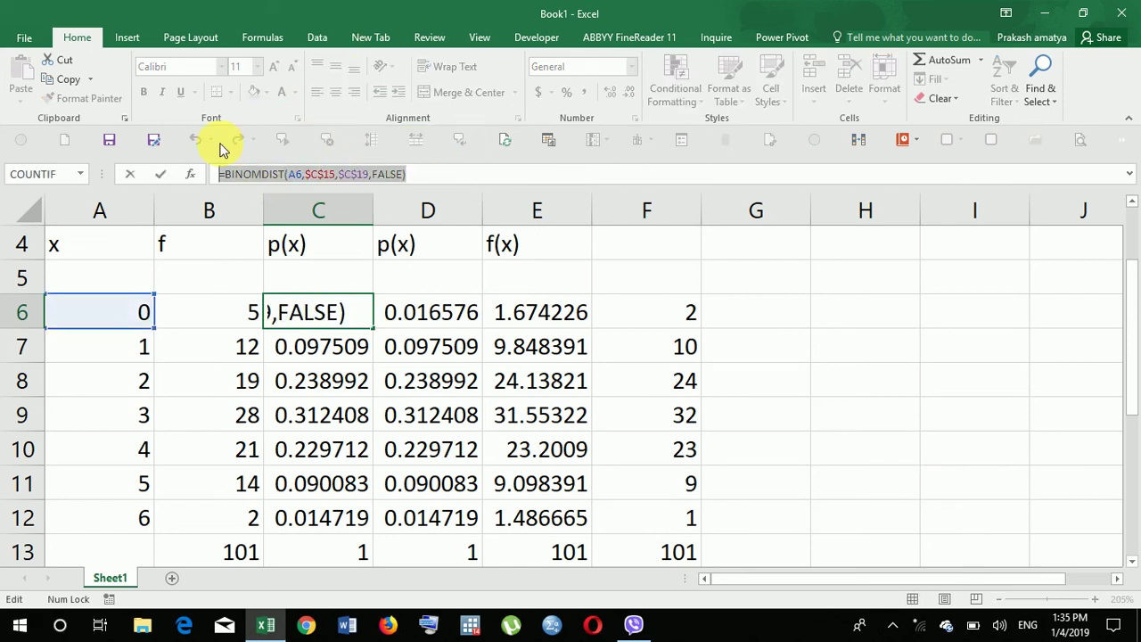
key("ctrl+c")
key("Escape")
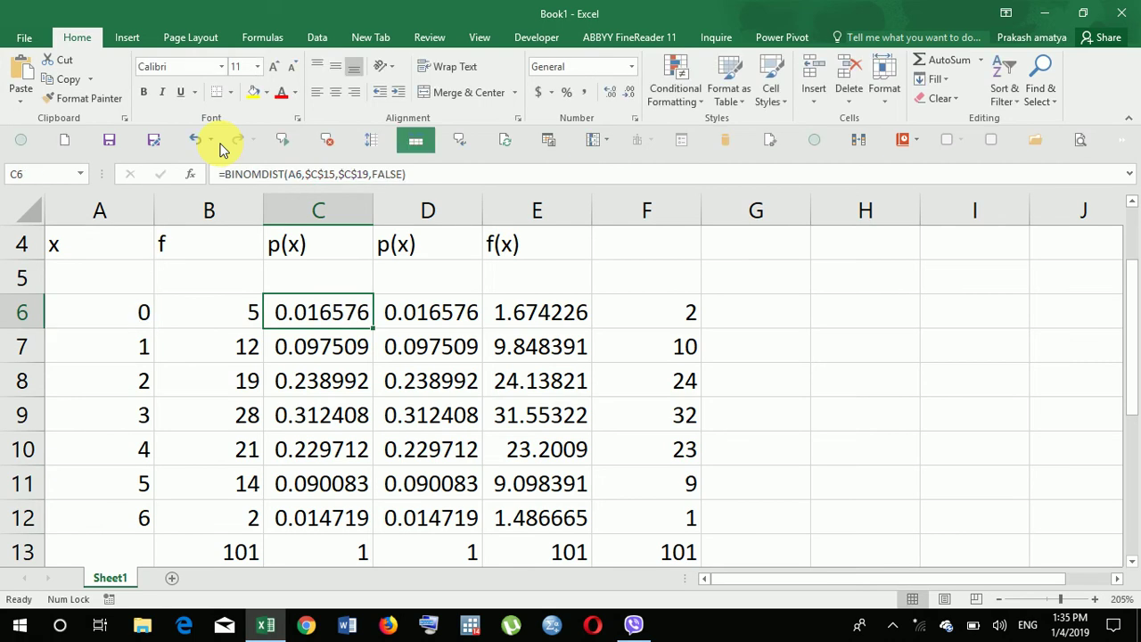
left_click(305, 280)
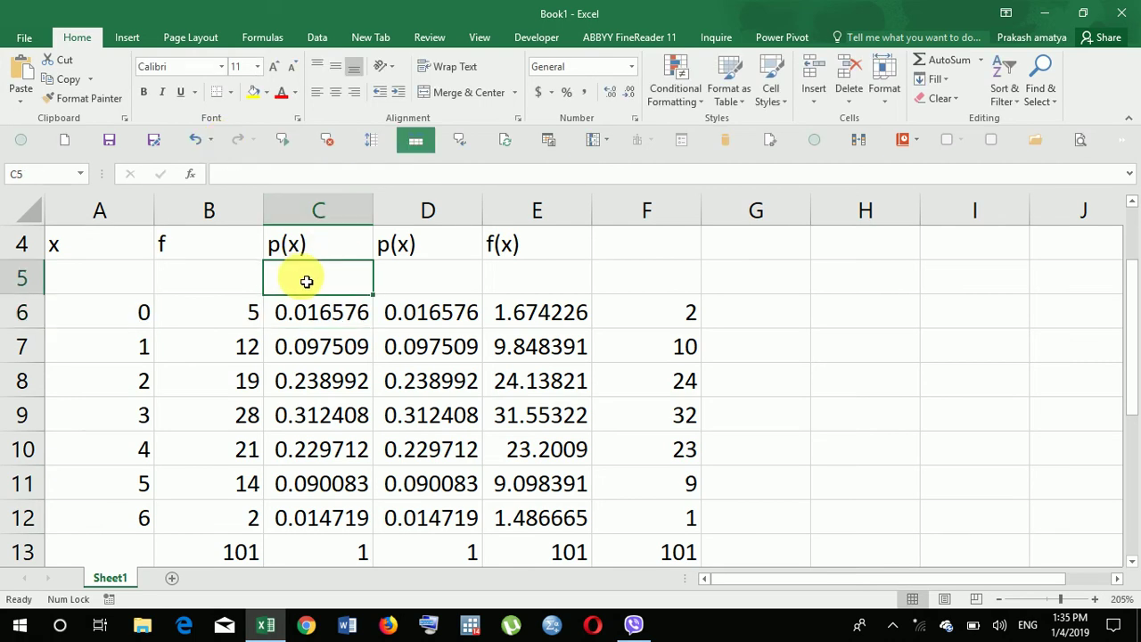
Step: Show the C6 and D6 formulas as apostrophe-prefixed text in C5 and D5
type("'")
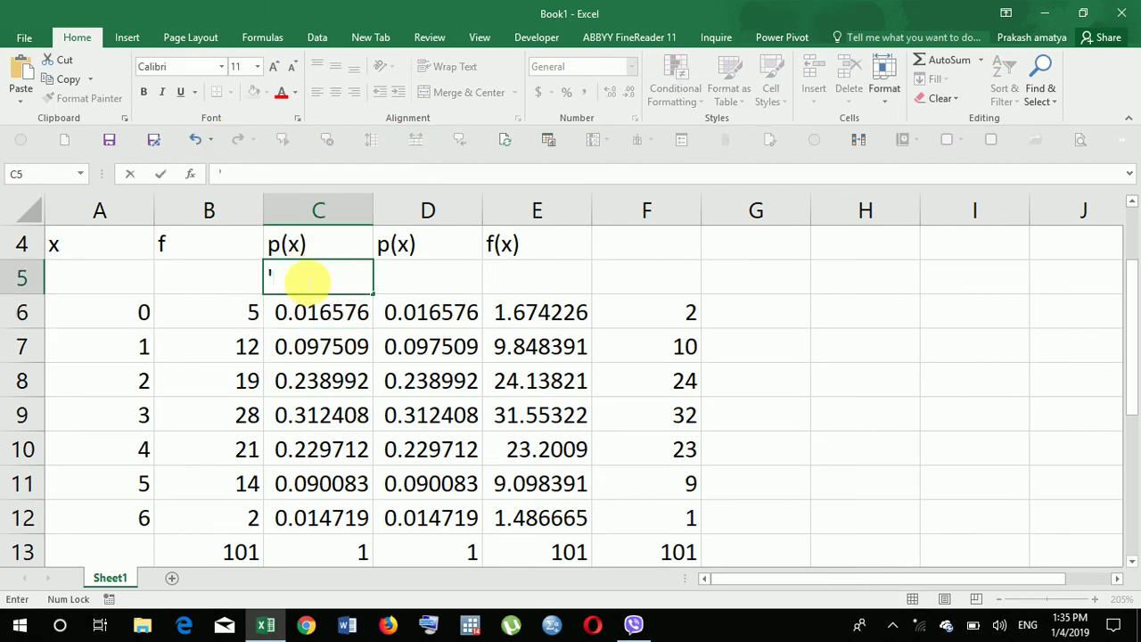
key("ctrl+v")
key("Return")
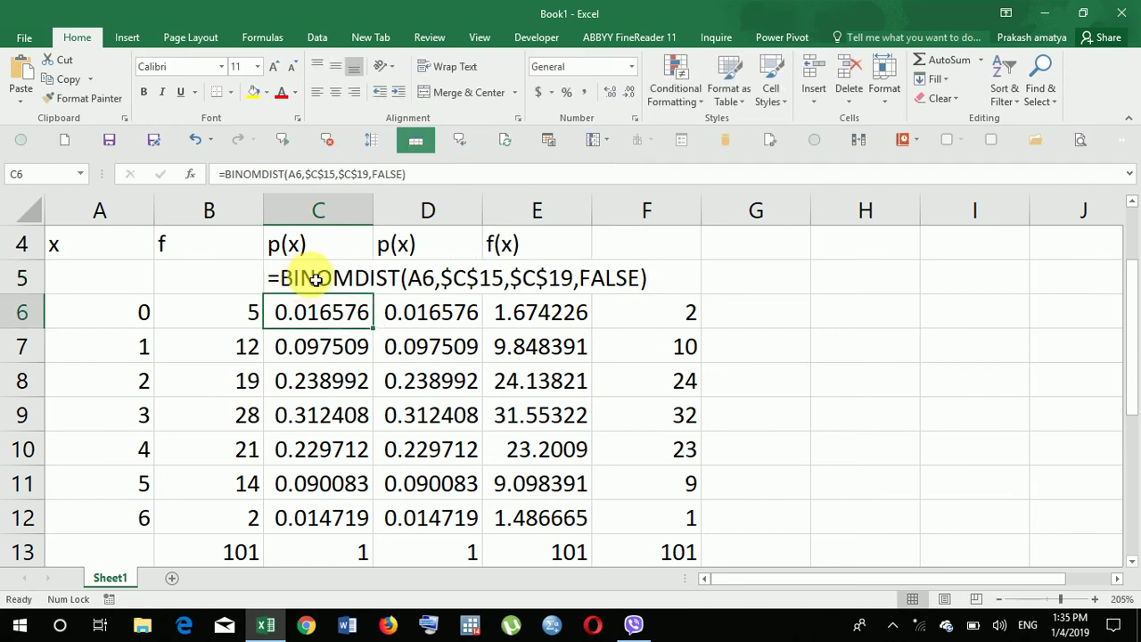
left_click(436, 305)
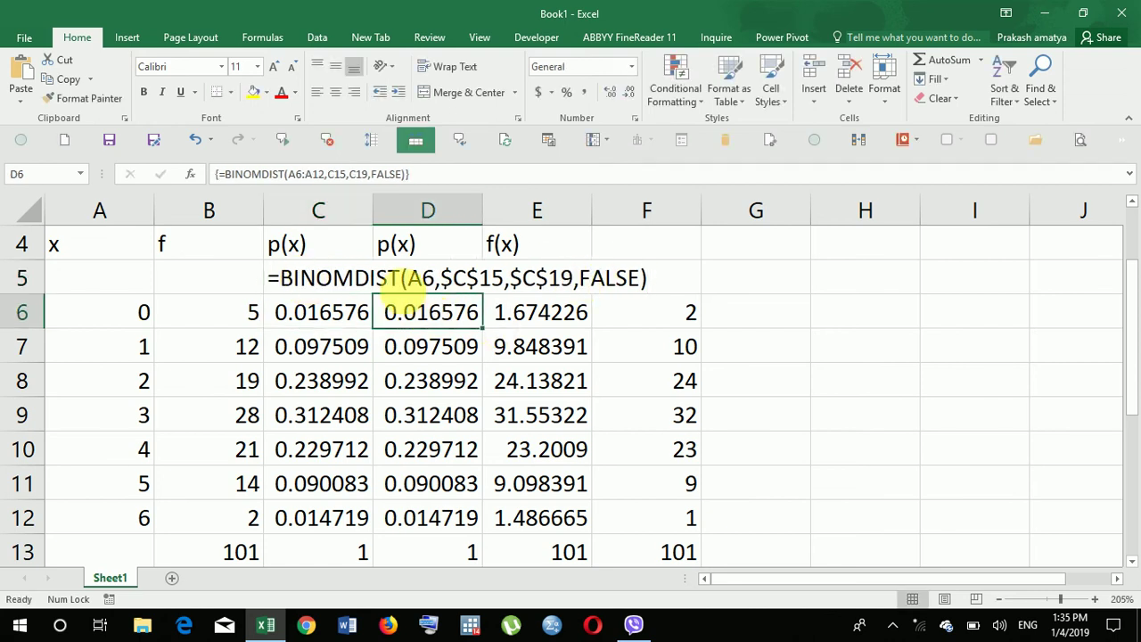
left_click(428, 175)
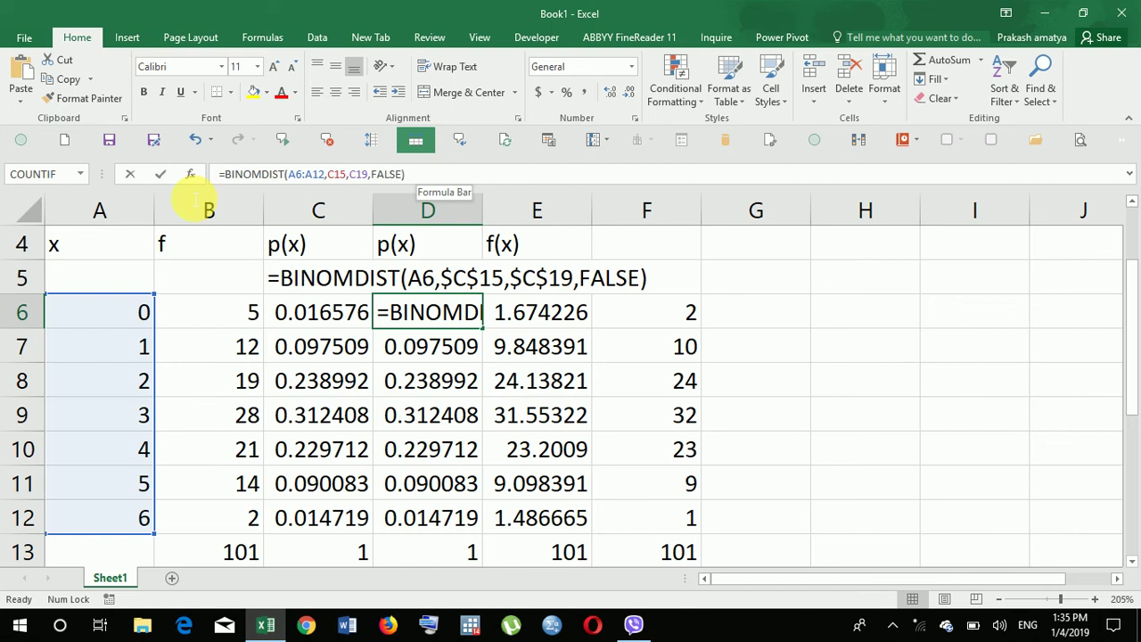
key("shift+Home")
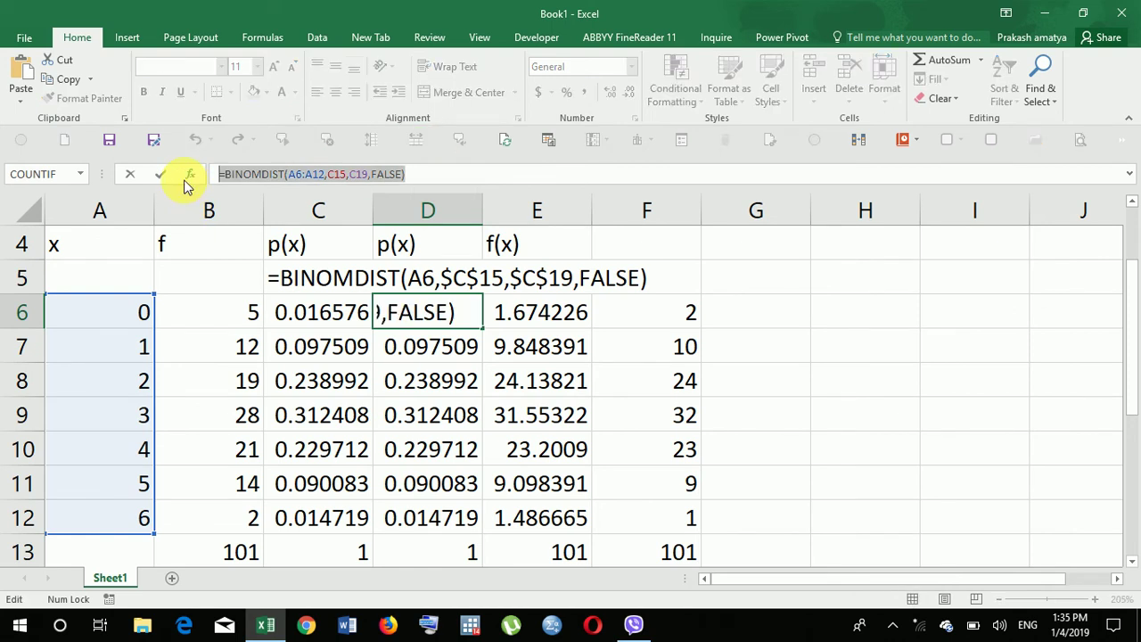
key("Escape")
left_click(450, 279)
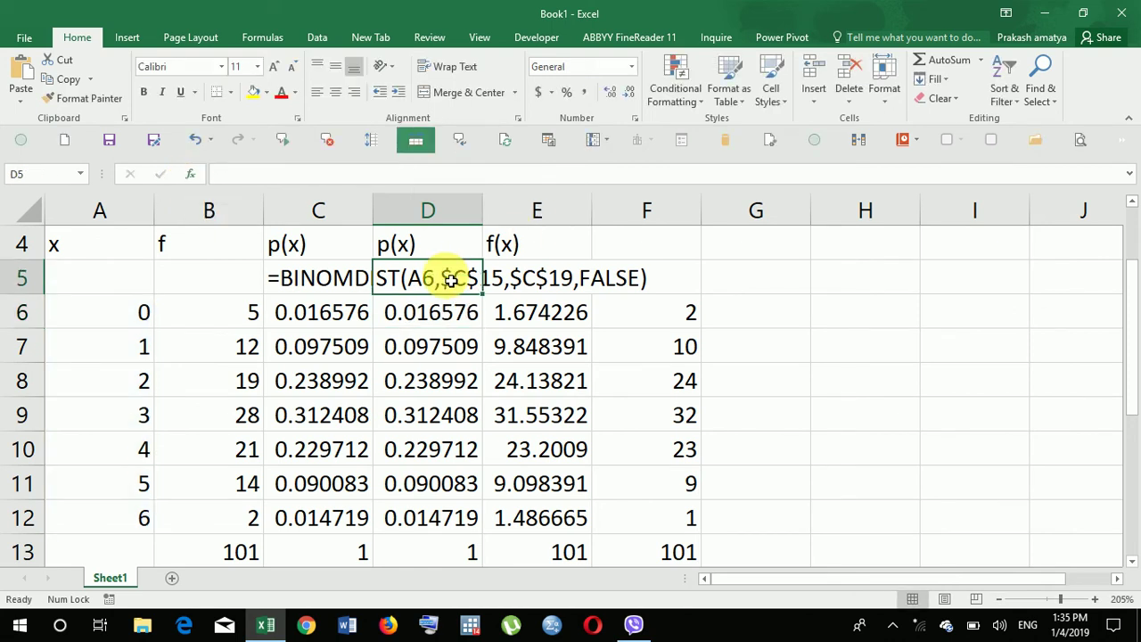
type("'")
key("ctrl+v")
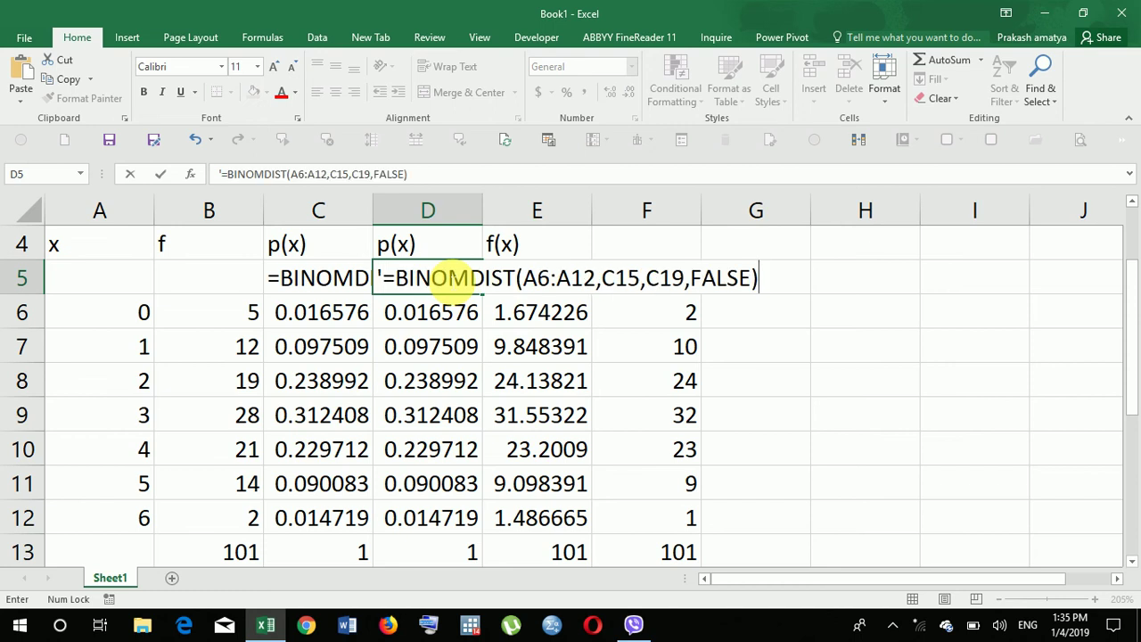
key("Return")
Step: Show the E6 (=$C$17*C6) and F6 (=ROUND(E6,0)) formulas as text in E5 and F5
left_click(548, 312)
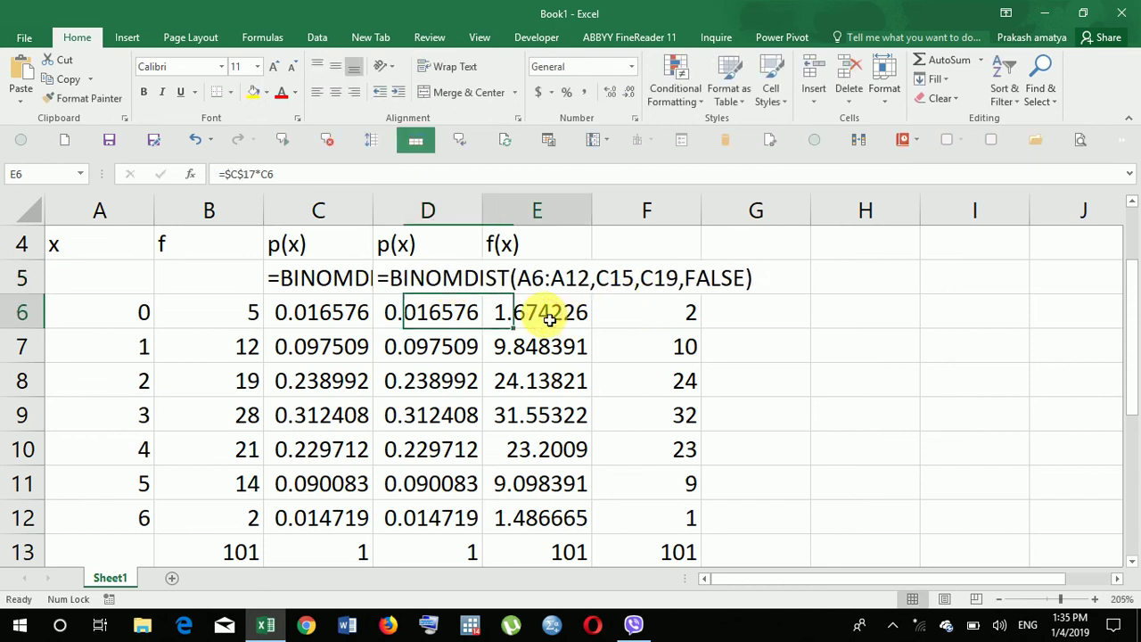
left_click_drag(281, 174, 204, 174)
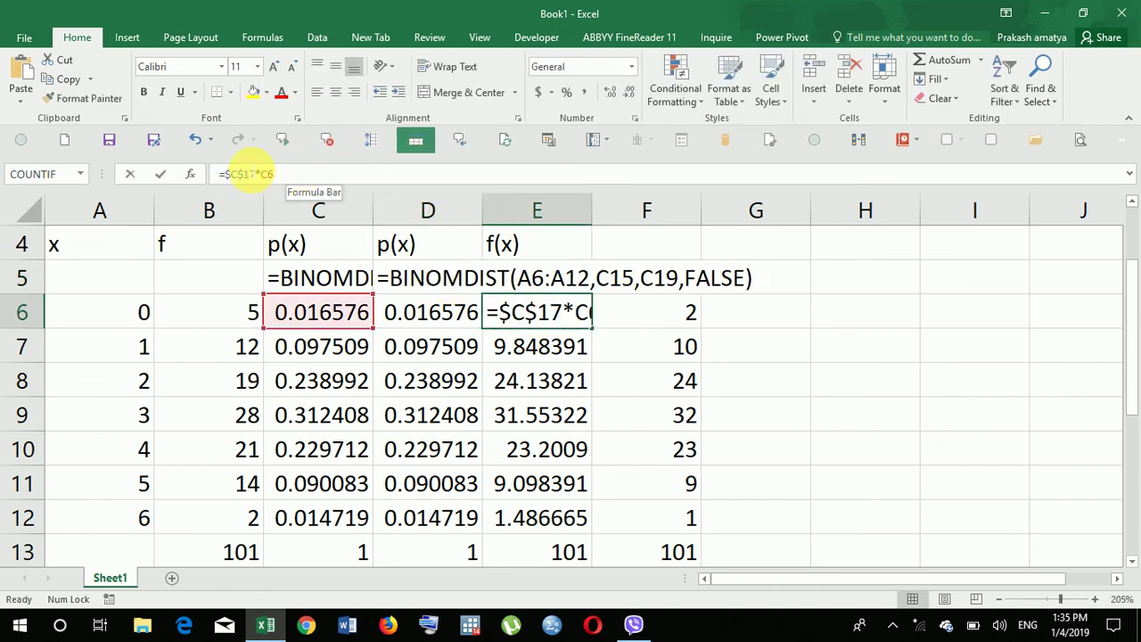
key("ctrl+c")
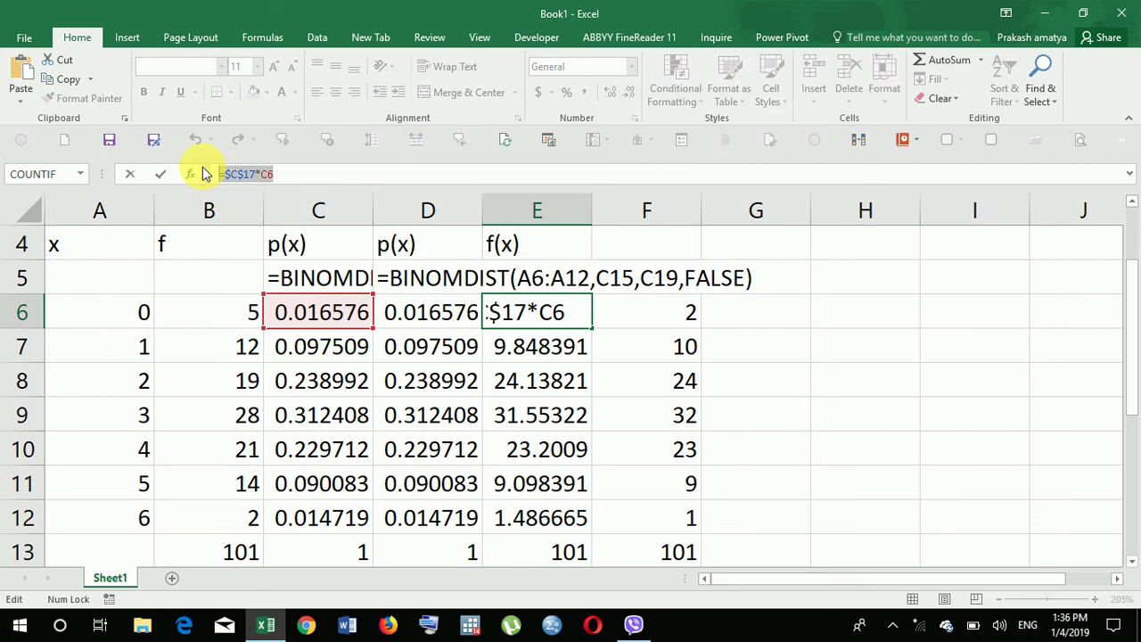
key("Escape")
left_click(550, 288)
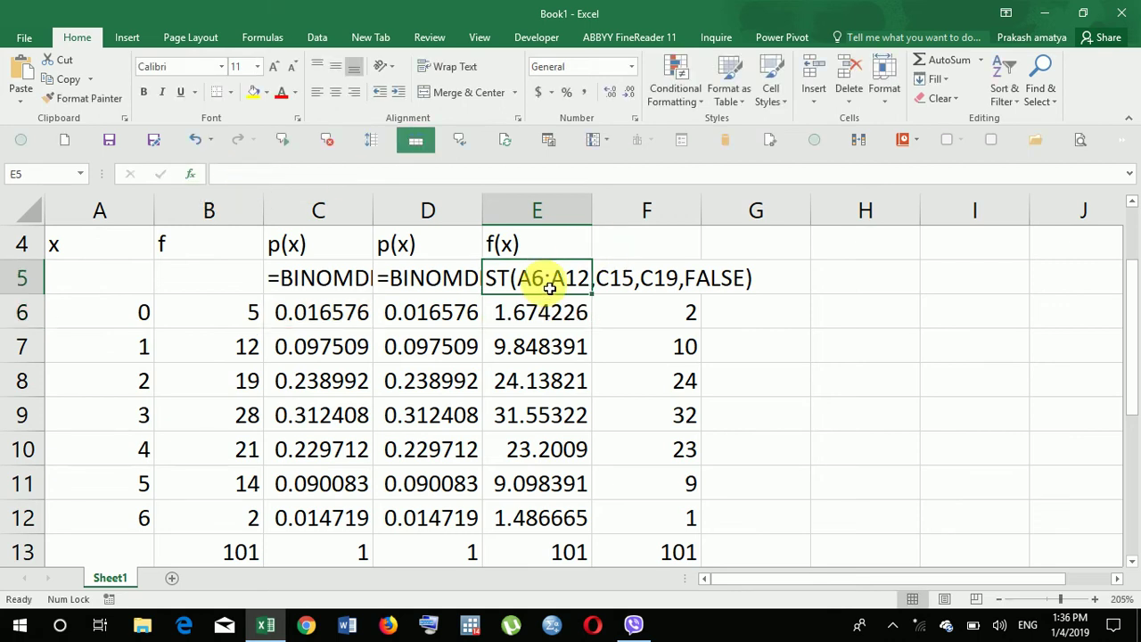
type("'")
key("ctrl+v")
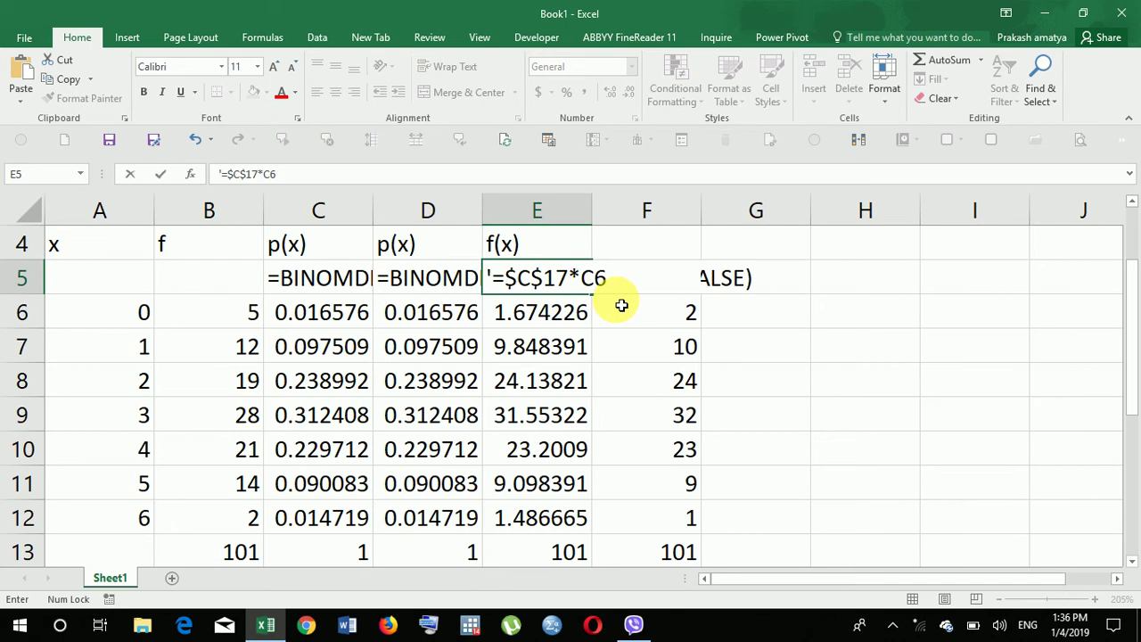
key("Return")
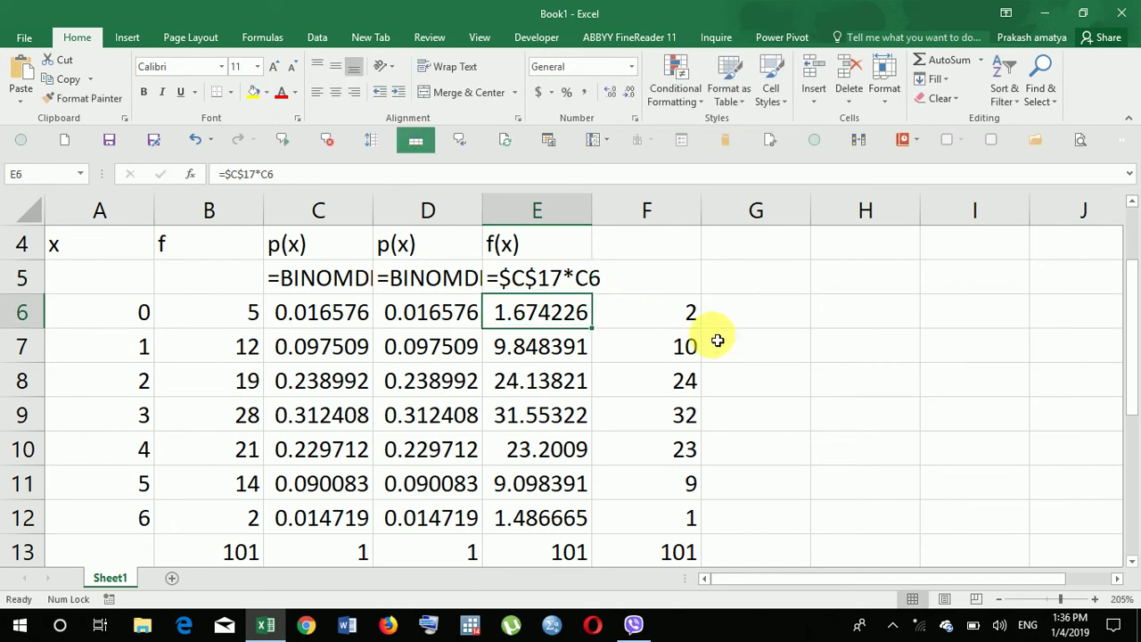
left_click(683, 316)
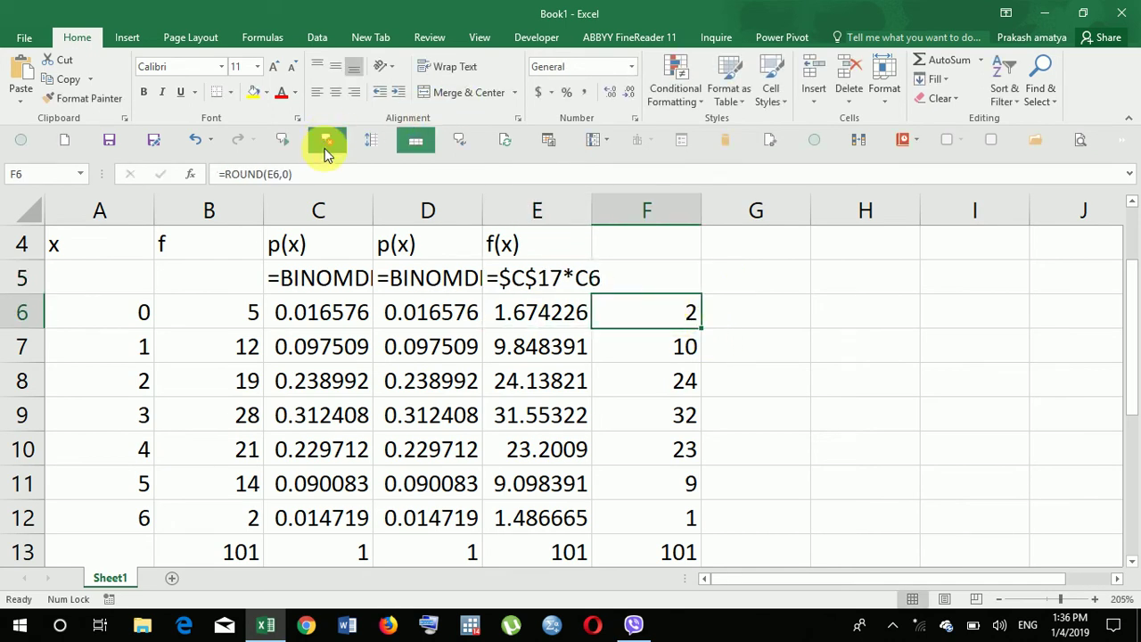
left_click_drag(305, 174, 160, 174)
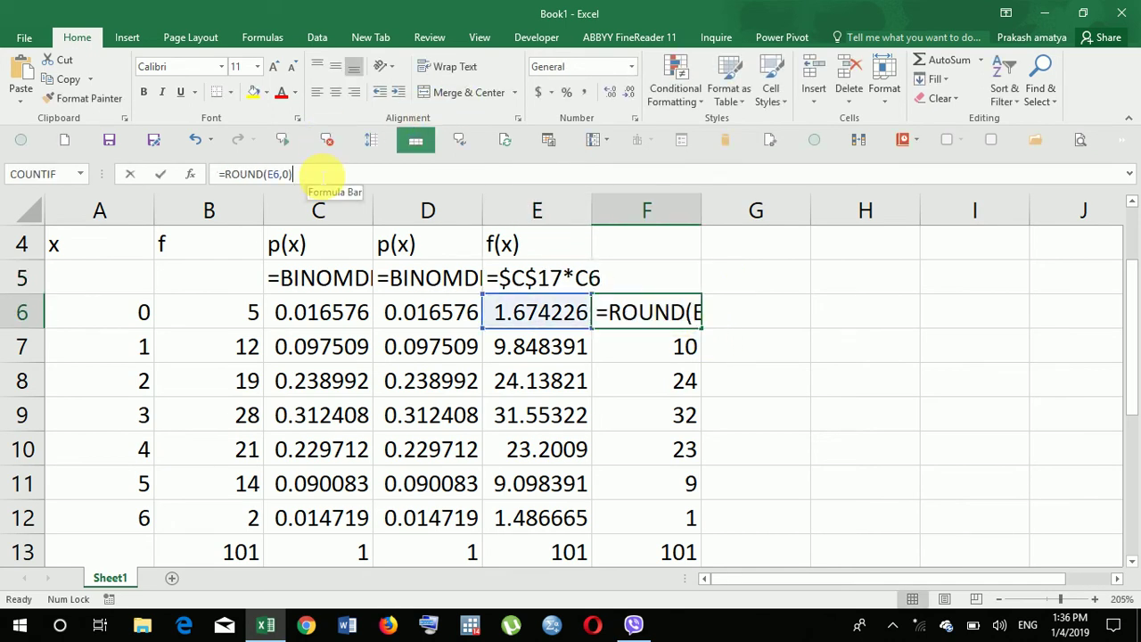
left_click(160, 174)
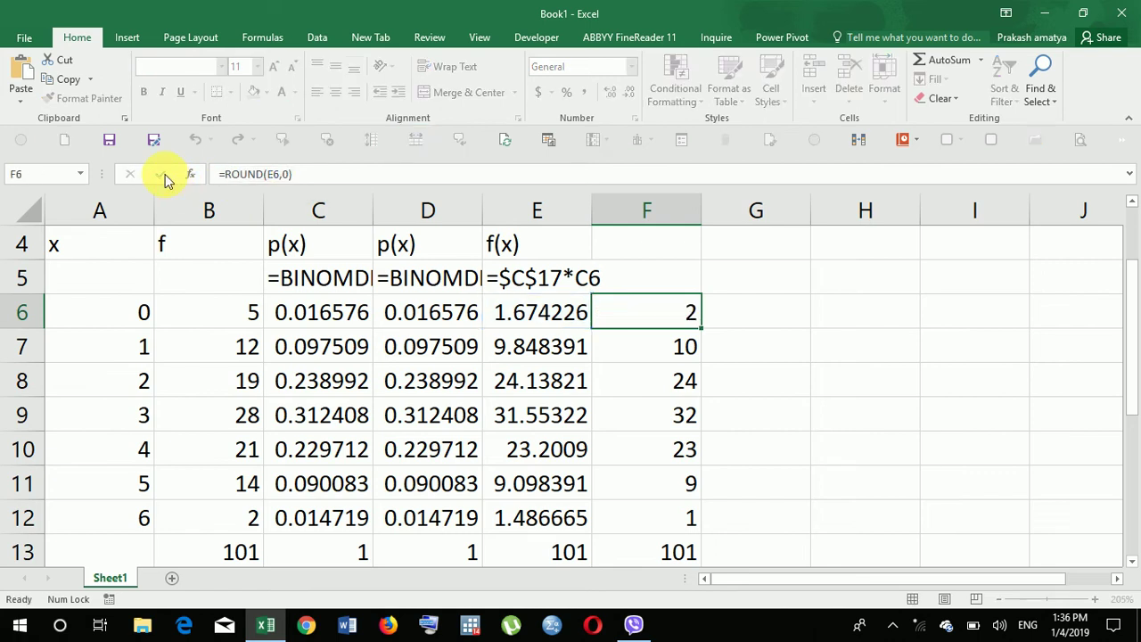
left_click(669, 280)
type("'")
key("ctrl+v")
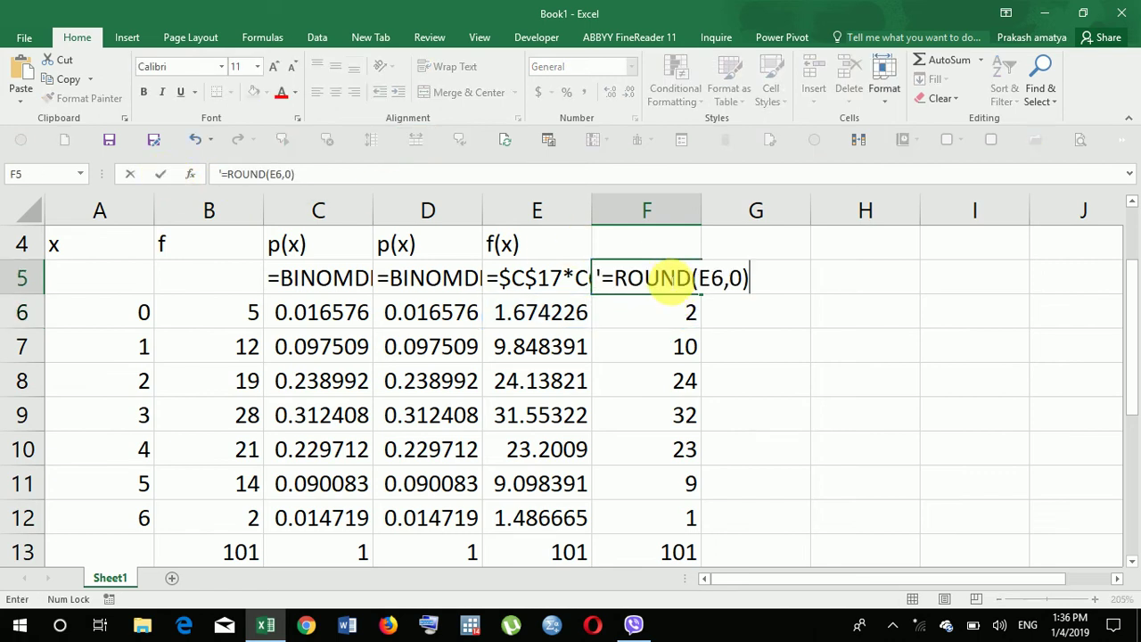
key("Return")
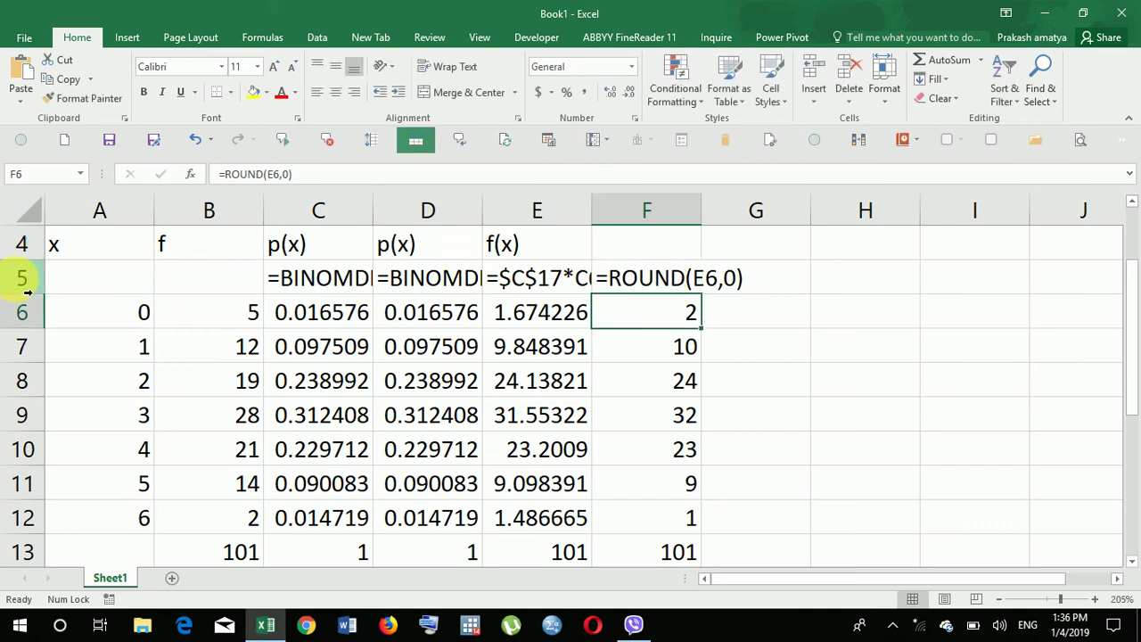
Step: Wrap text on row 5 so the formula labels display in full
left_click(23, 281)
right_click(22, 283)
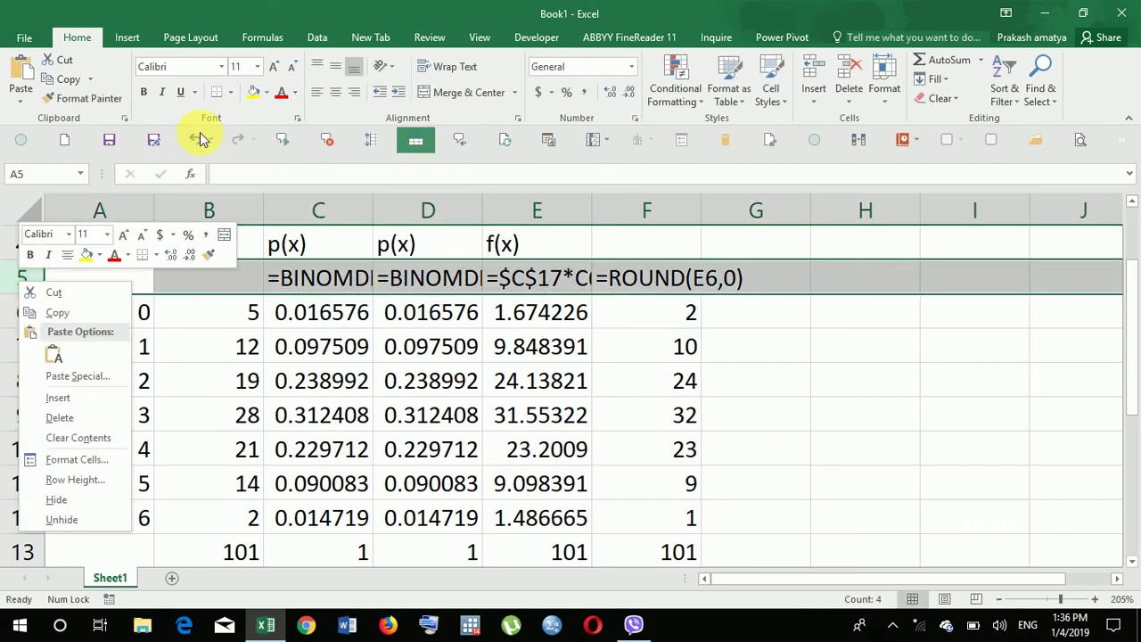
left_click(450, 72)
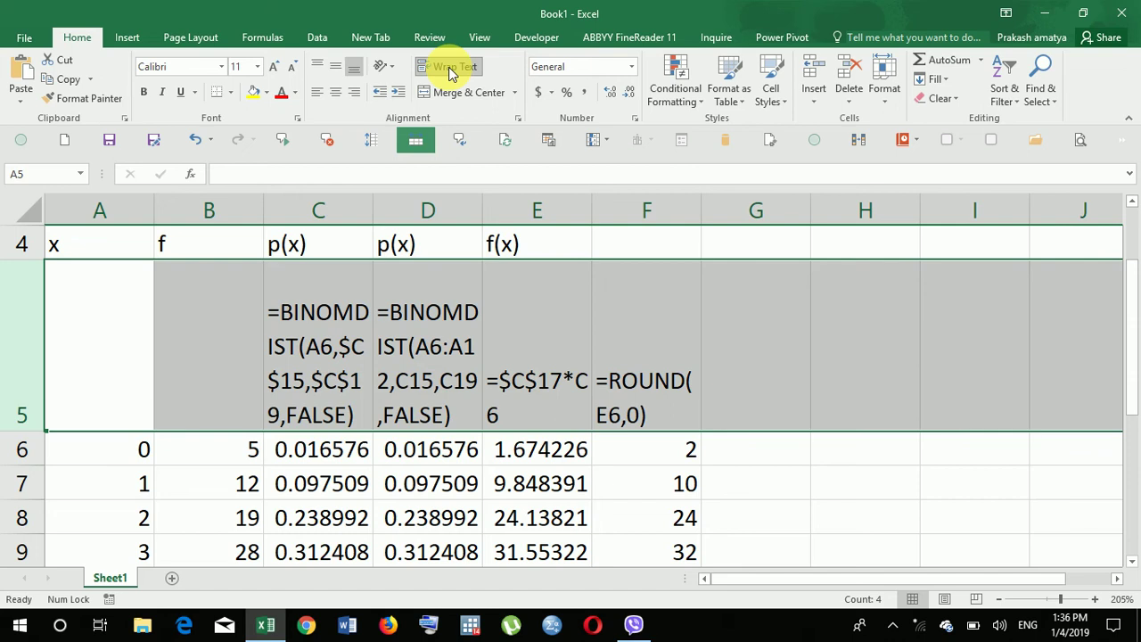
scroll(571, 392, "down", 2)
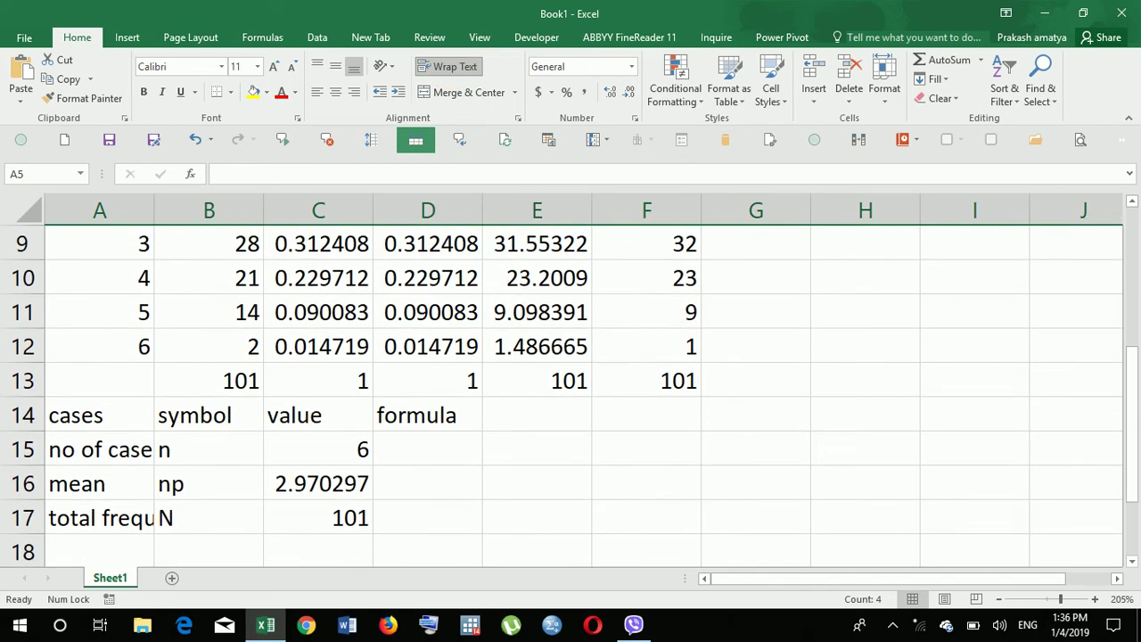
Step: Copy C15's formula and paste it as text '=MAX(A6:A12) into D15
left_click(343, 457)
double_click(343, 454)
key("Escape")
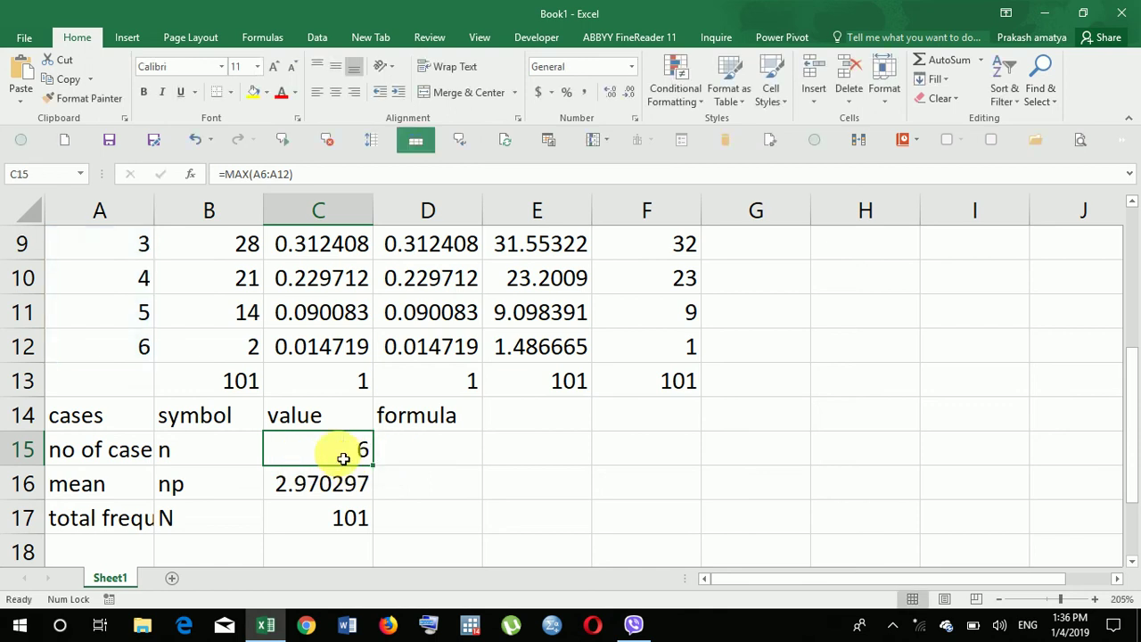
left_click_drag(299, 173, 183, 173)
key("ctrl+c")
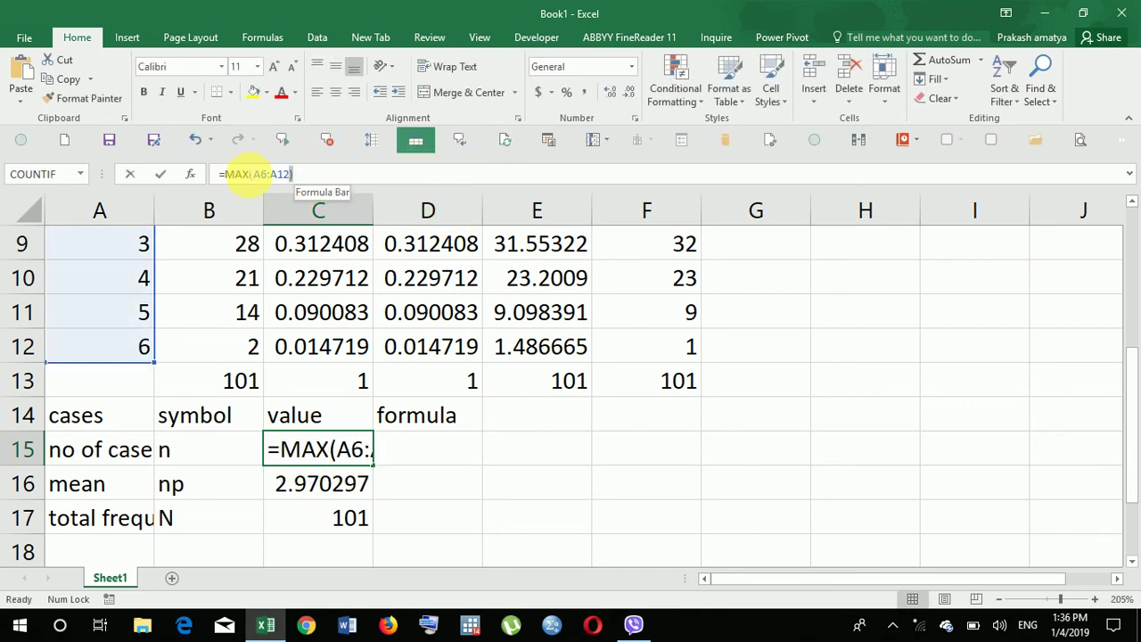
key("Escape")
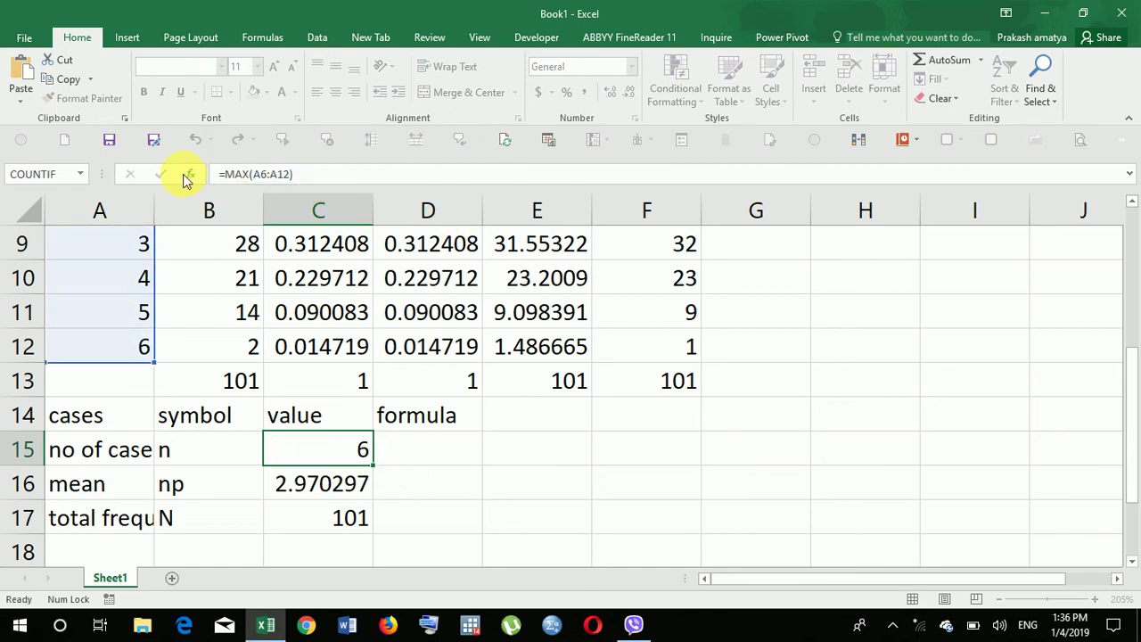
left_click(428, 466)
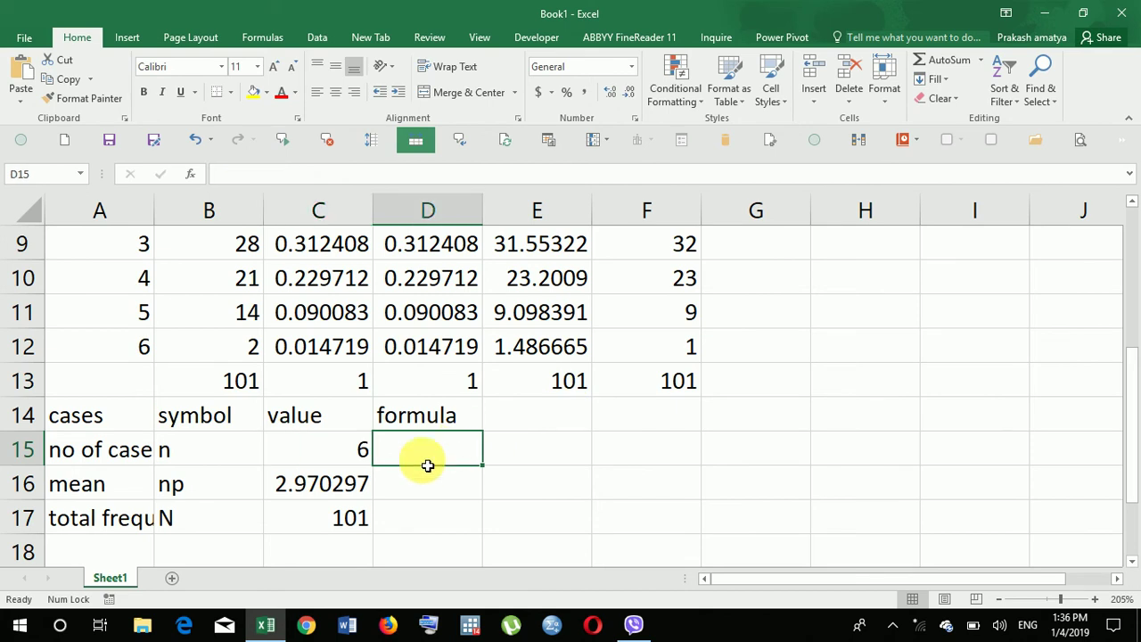
type("'")
key("ctrl+v")
key("Return")
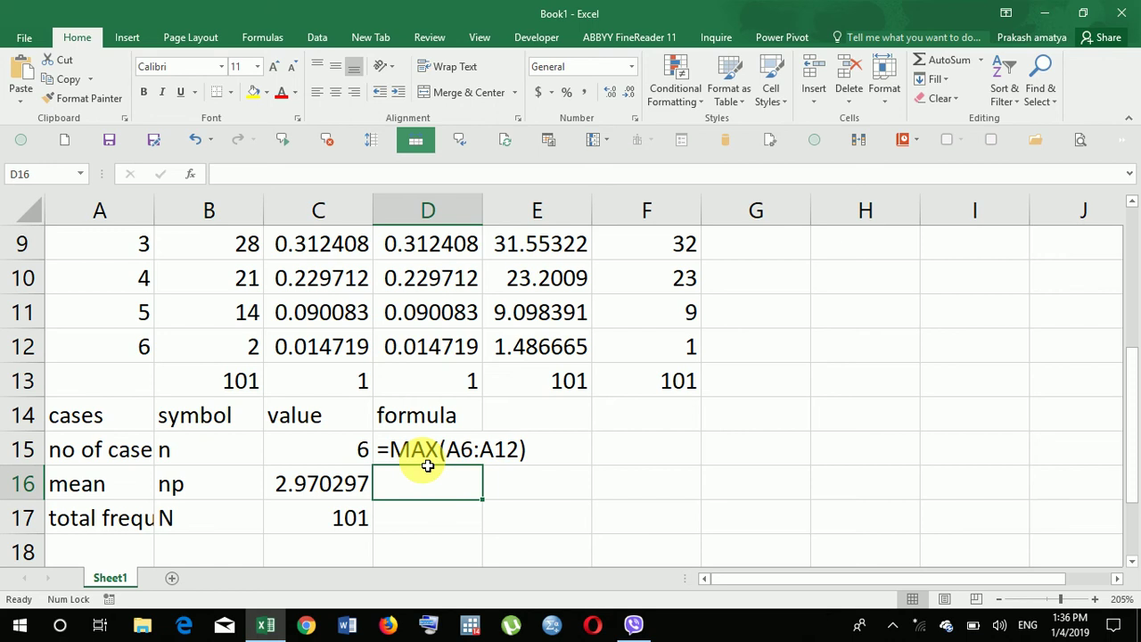
scroll(425, 461, "down", 3)
left_click(99, 448)
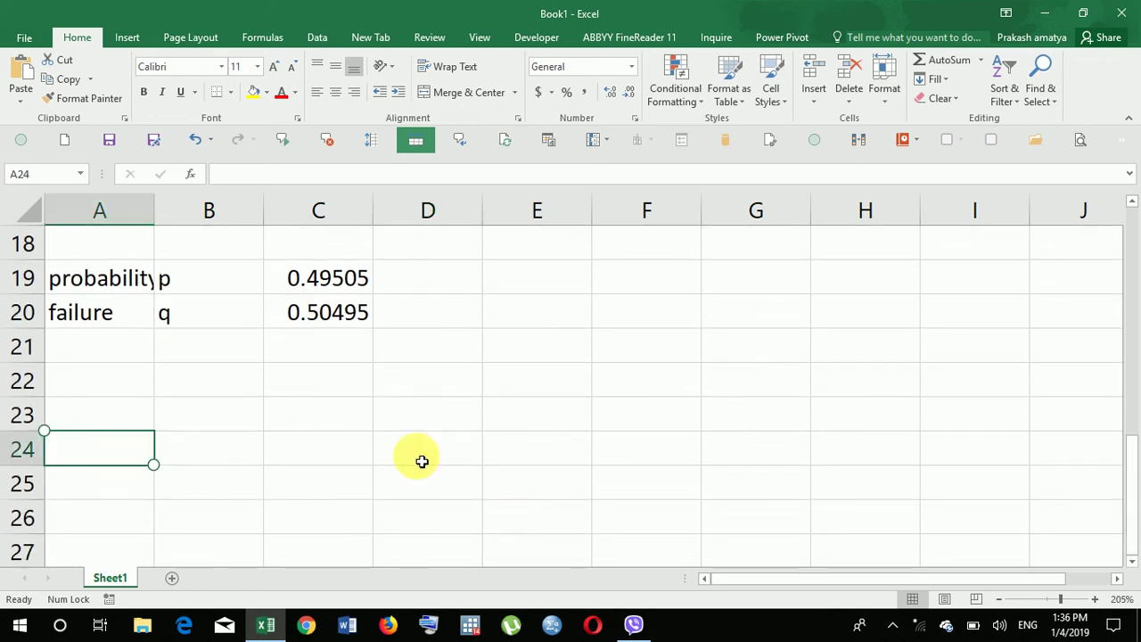
left_click(88, 384)
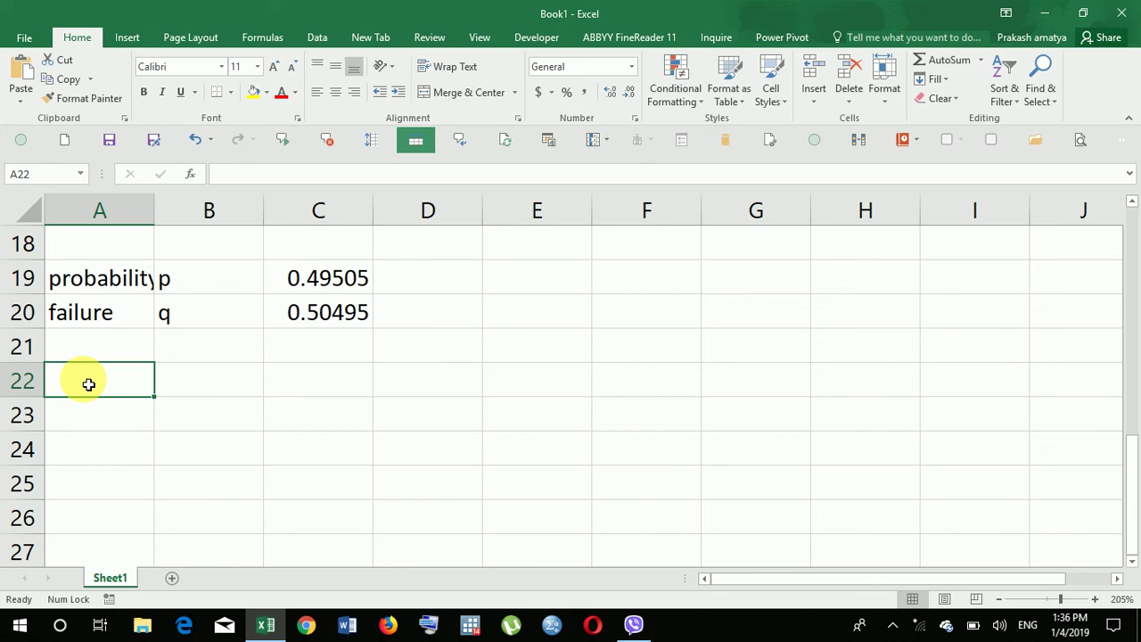
scroll(571, 392, "up", 2)
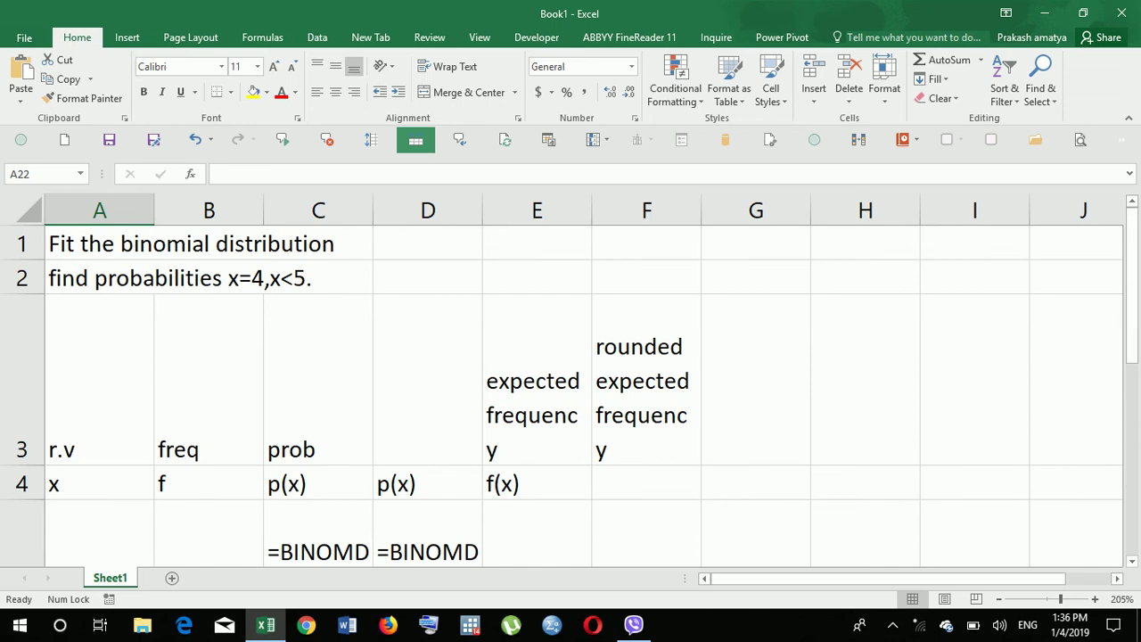
scroll(88, 383, "down", 1)
scroll(88, 383, "down", 1)
scroll(88, 383, "down", 2)
scroll(88, 383, "down", 2)
scroll(88, 383, "down", 2)
scroll(88, 383, "up", 1)
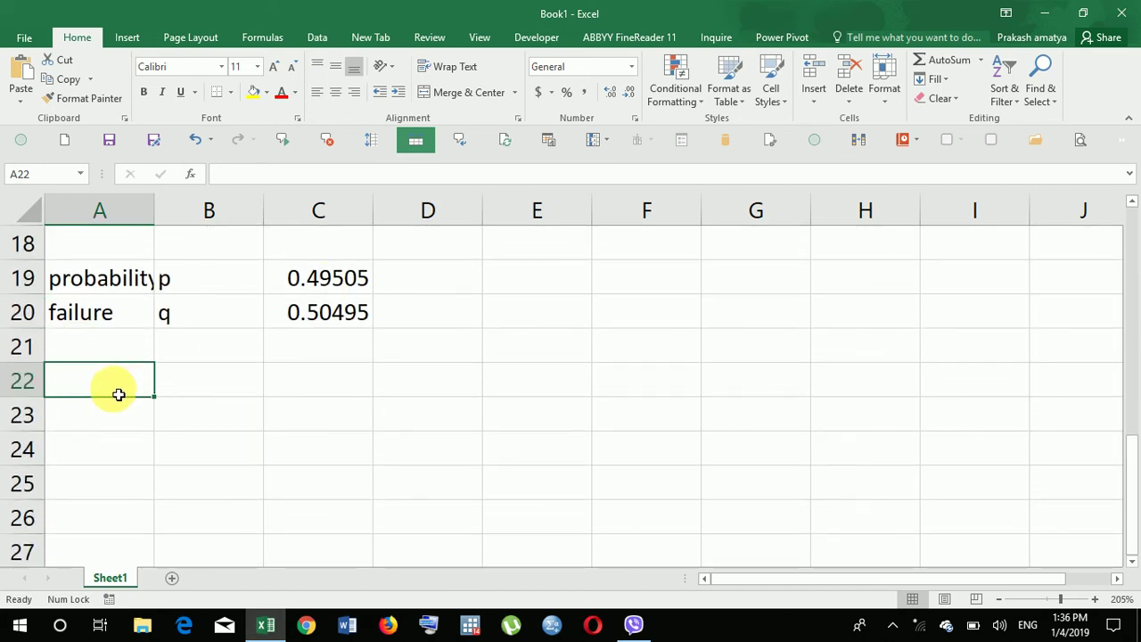
Step: Enter 'probabilites' in A22, x and p(x) headings in row 23, and x values 4 and 5
type("probabilites")
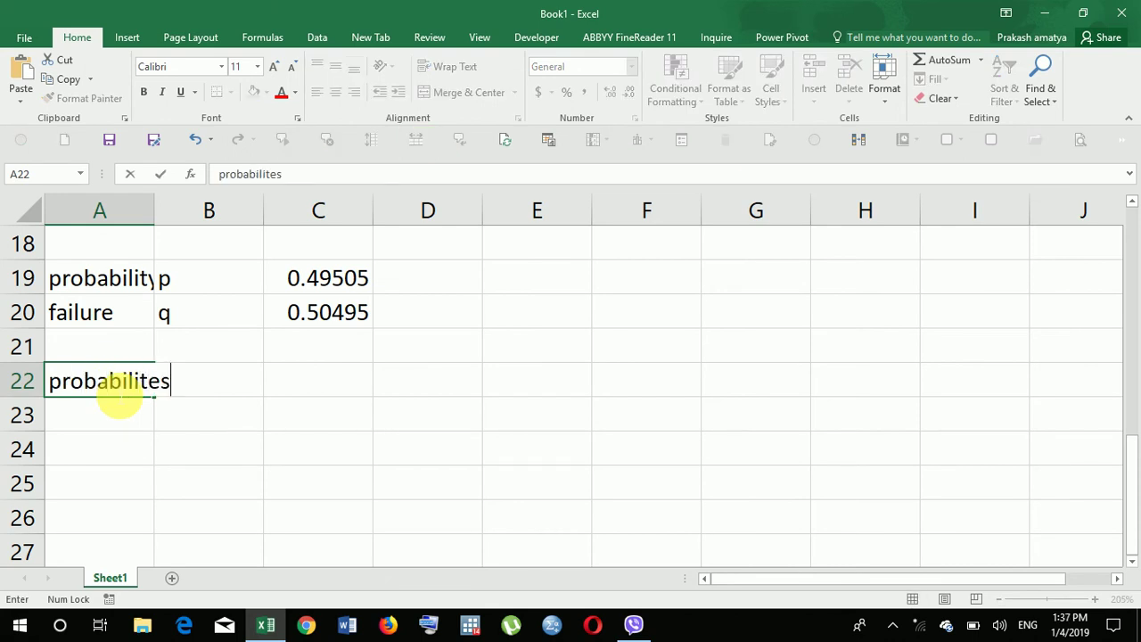
key("Return")
type("x")
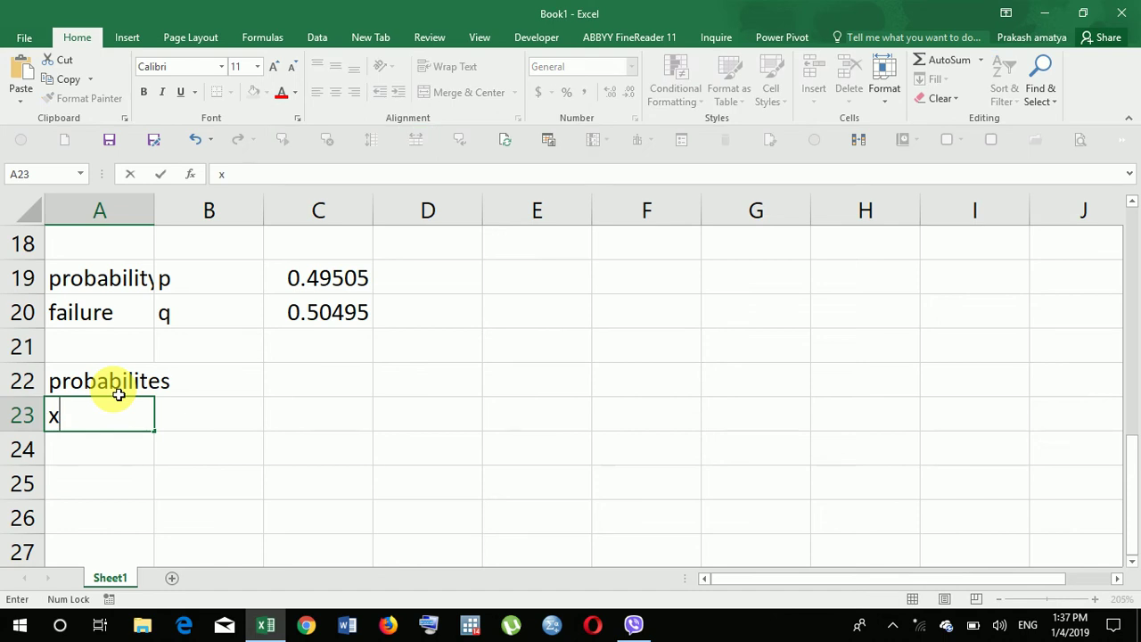
key("Tab")
type("p")
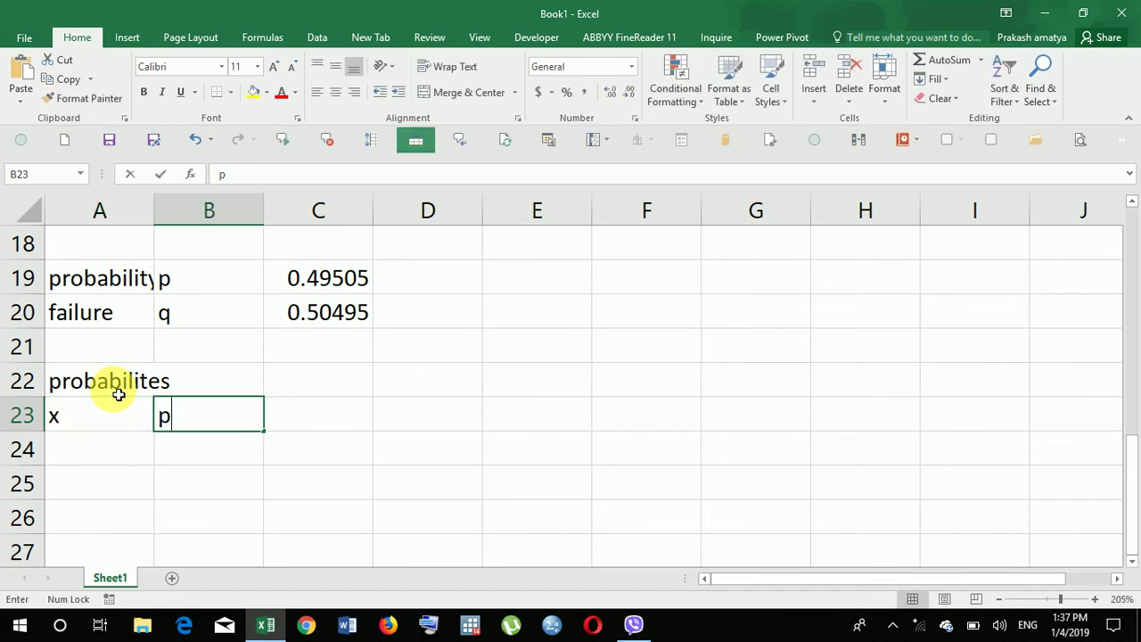
type("(x)")
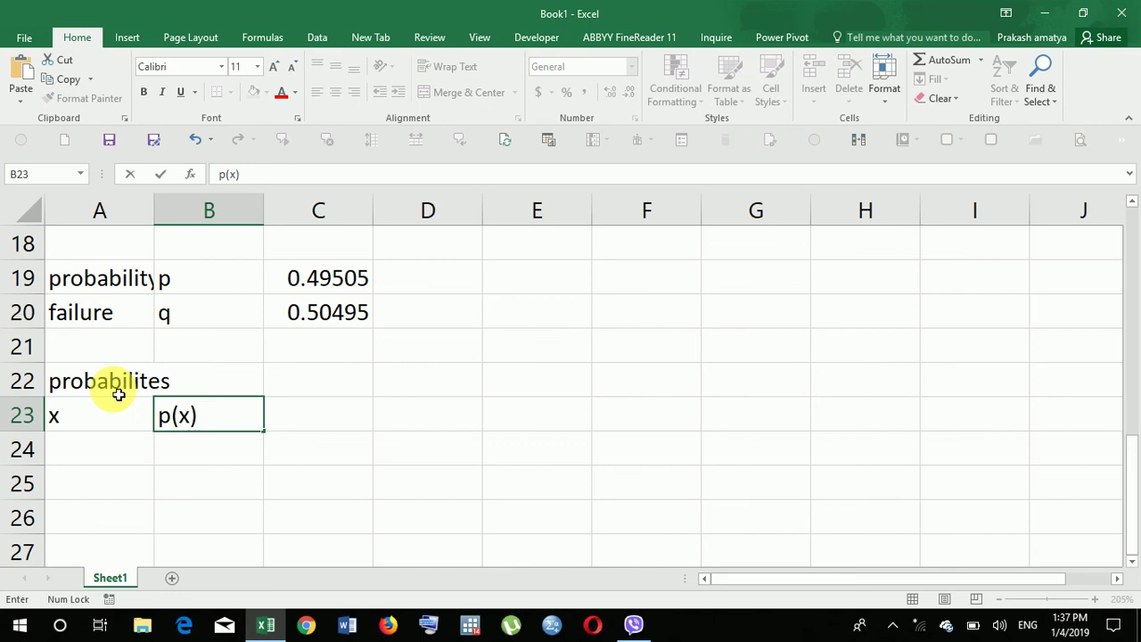
left_click(98, 456)
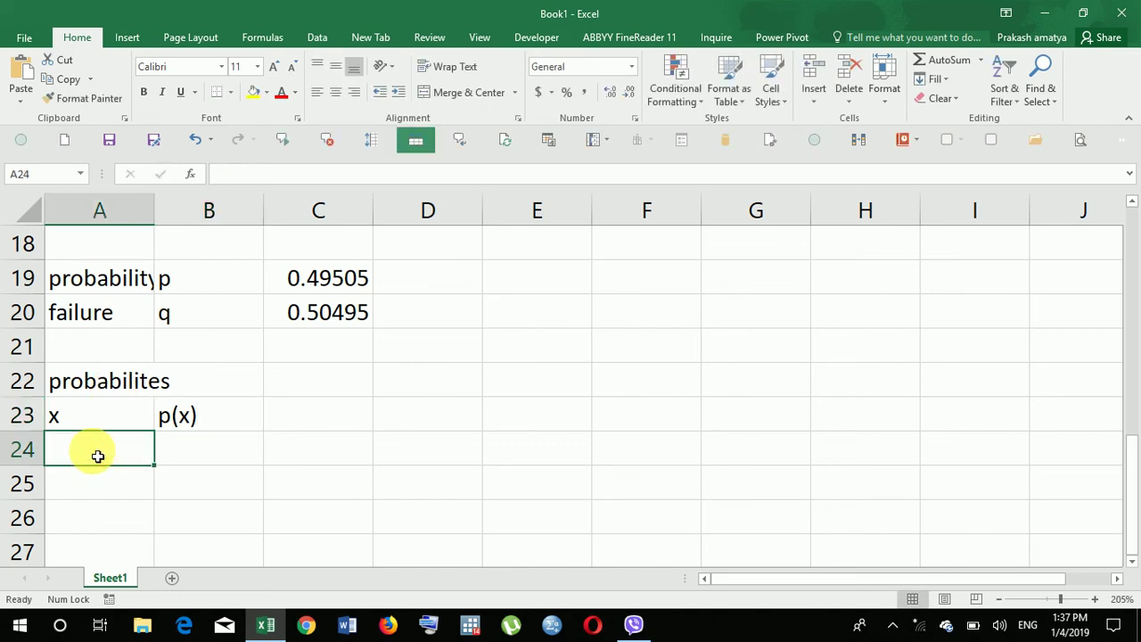
type("4")
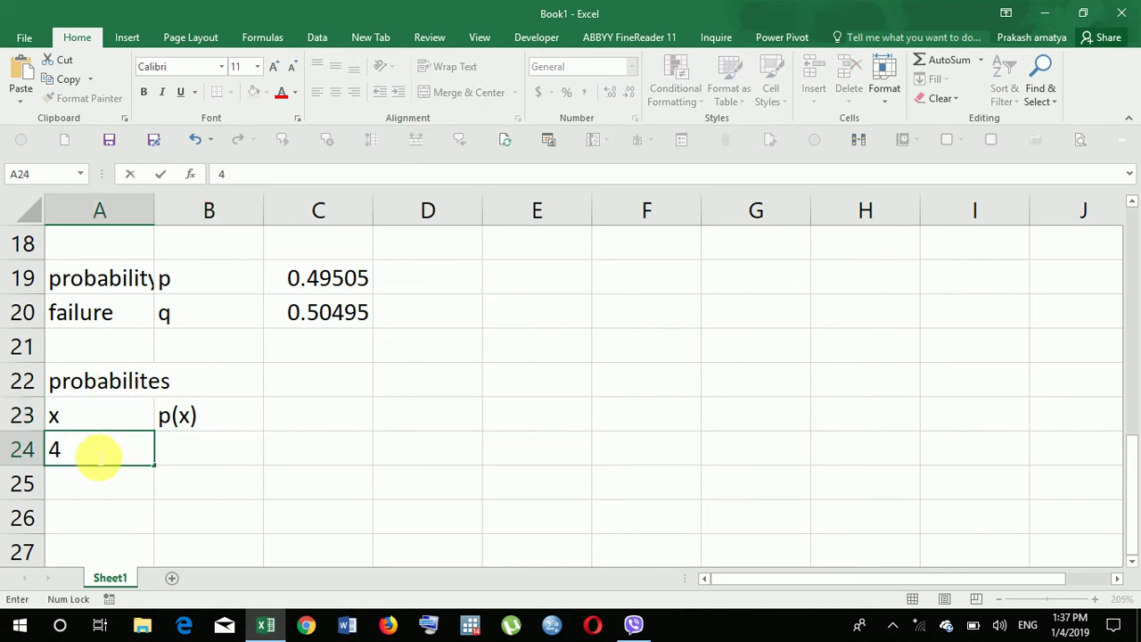
key("Return")
type("5")
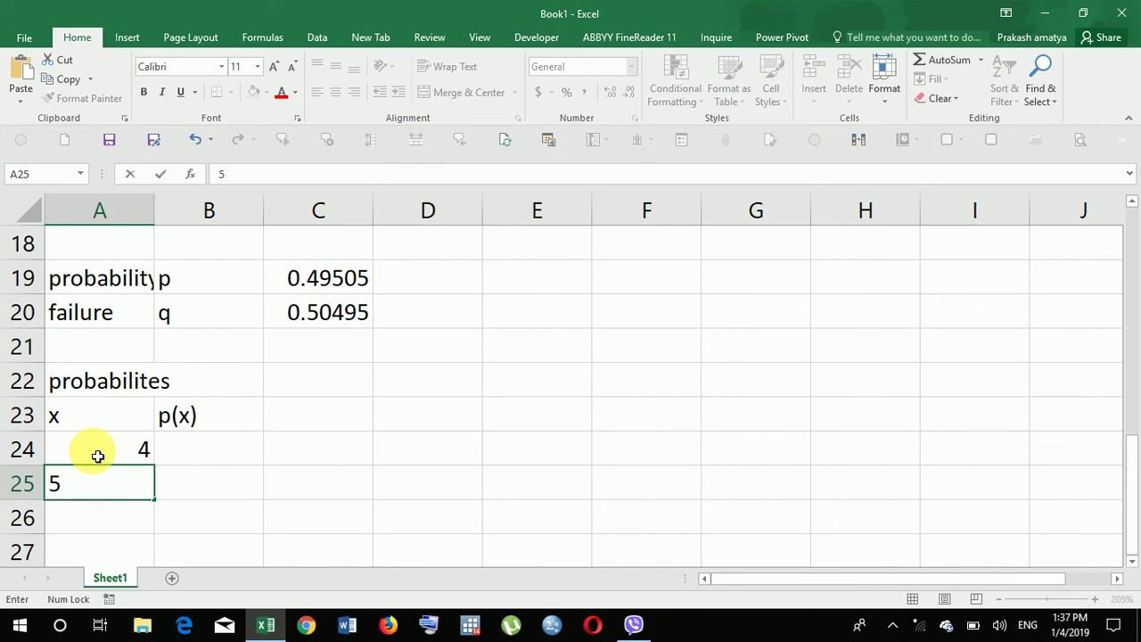
key("Return")
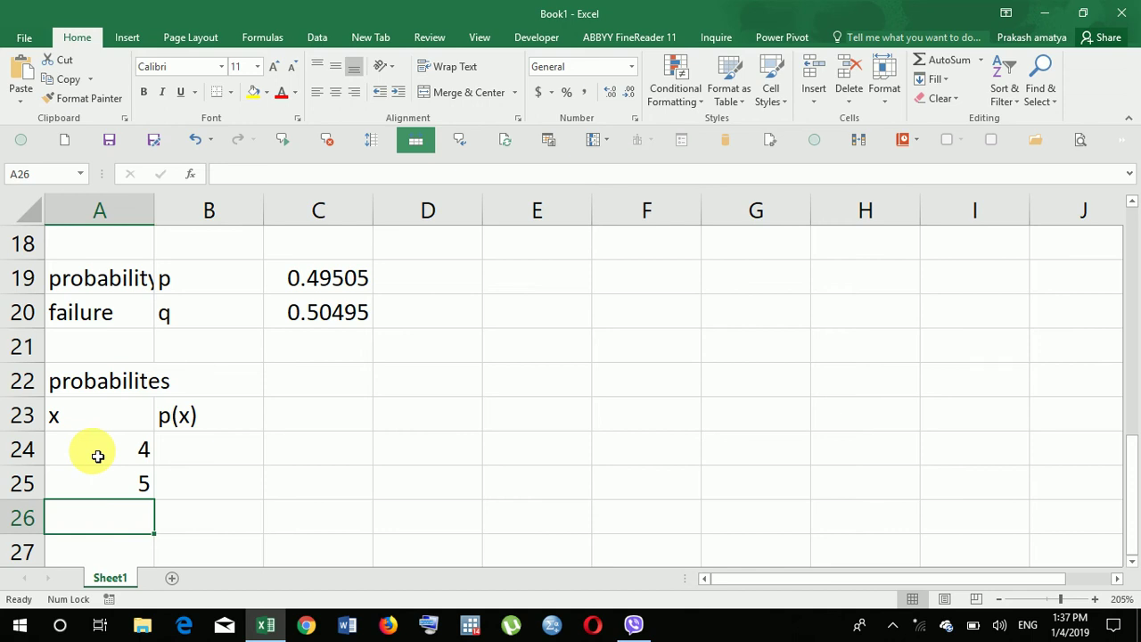
Step: In B24, start a BINOMDIST formula using A24 as the number of successes
left_click(218, 448)
type("=")
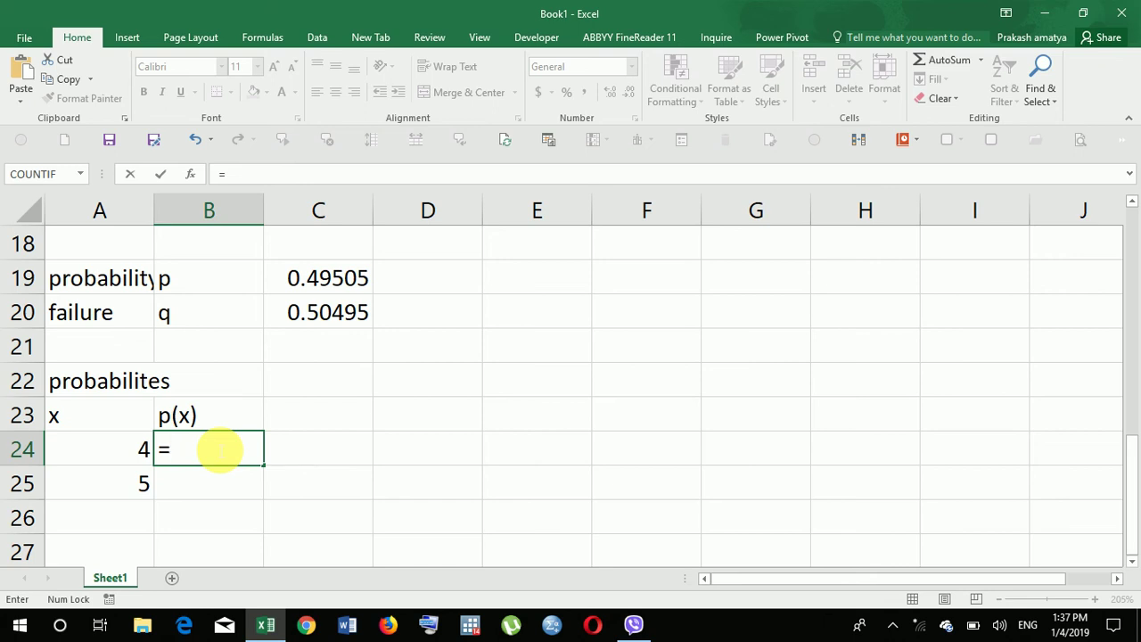
type("b")
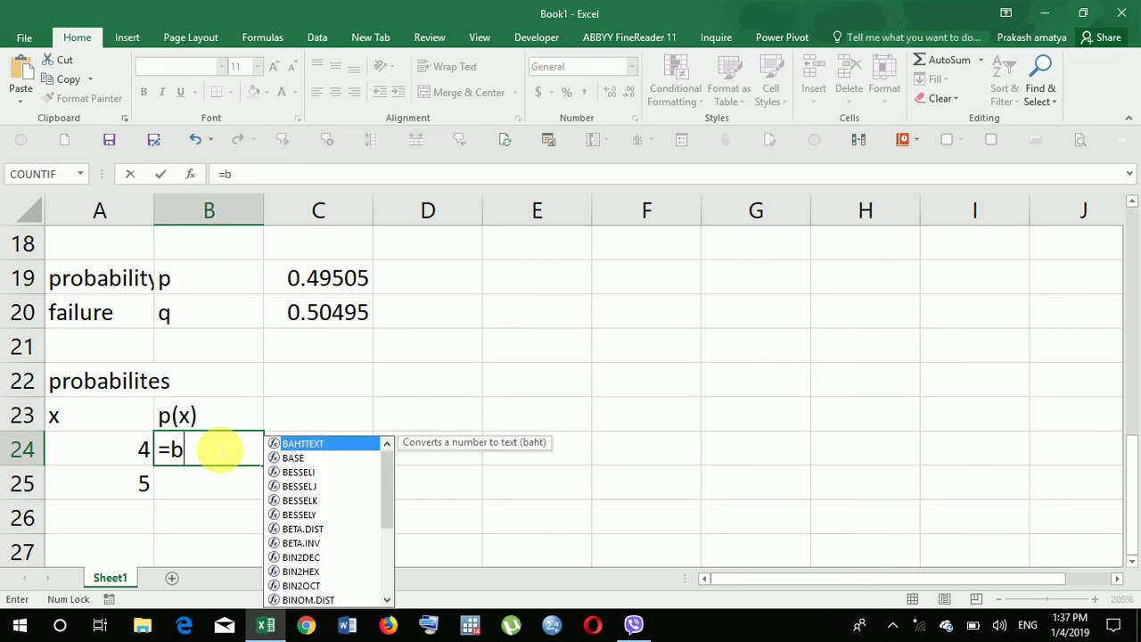
type("in")
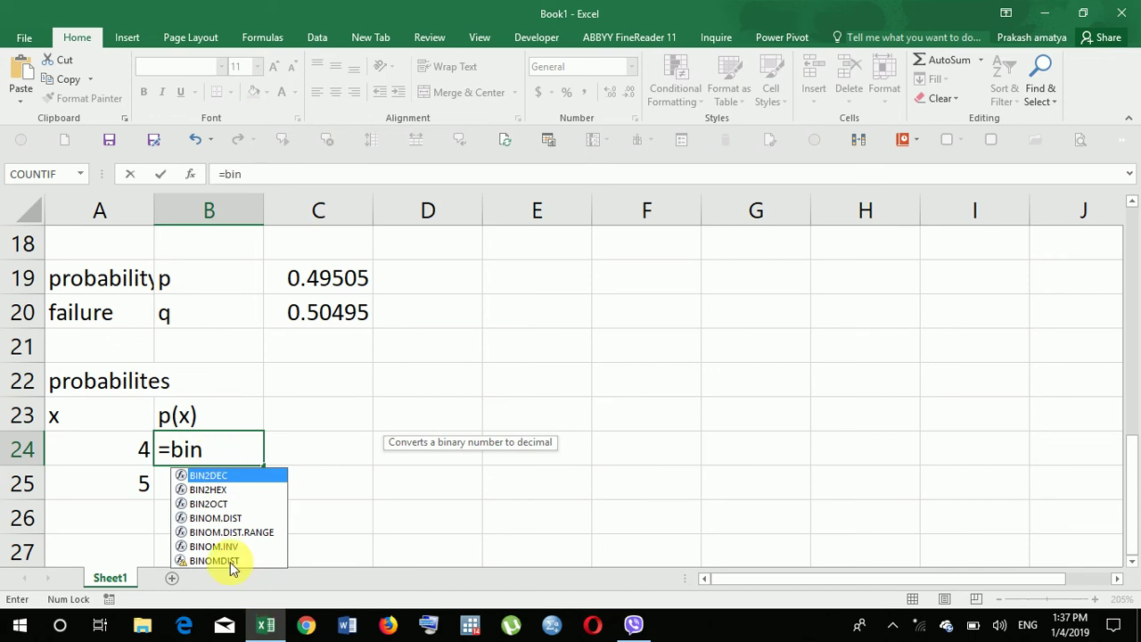
double_click(230, 560)
scroll(235, 566, "up", 2)
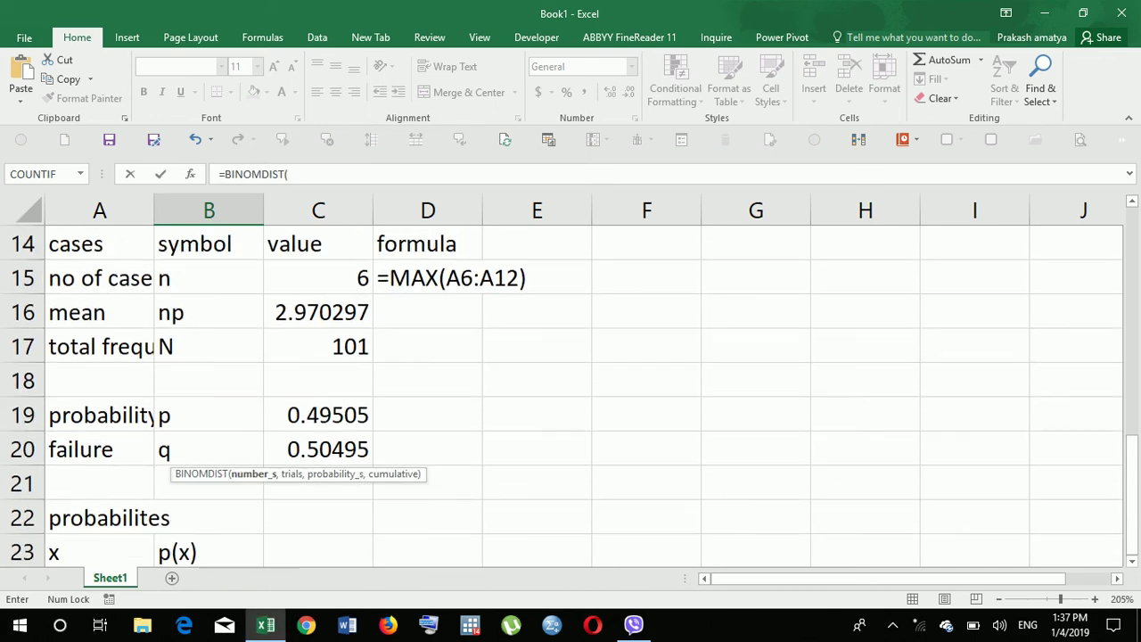
scroll(235, 561, "down", 2)
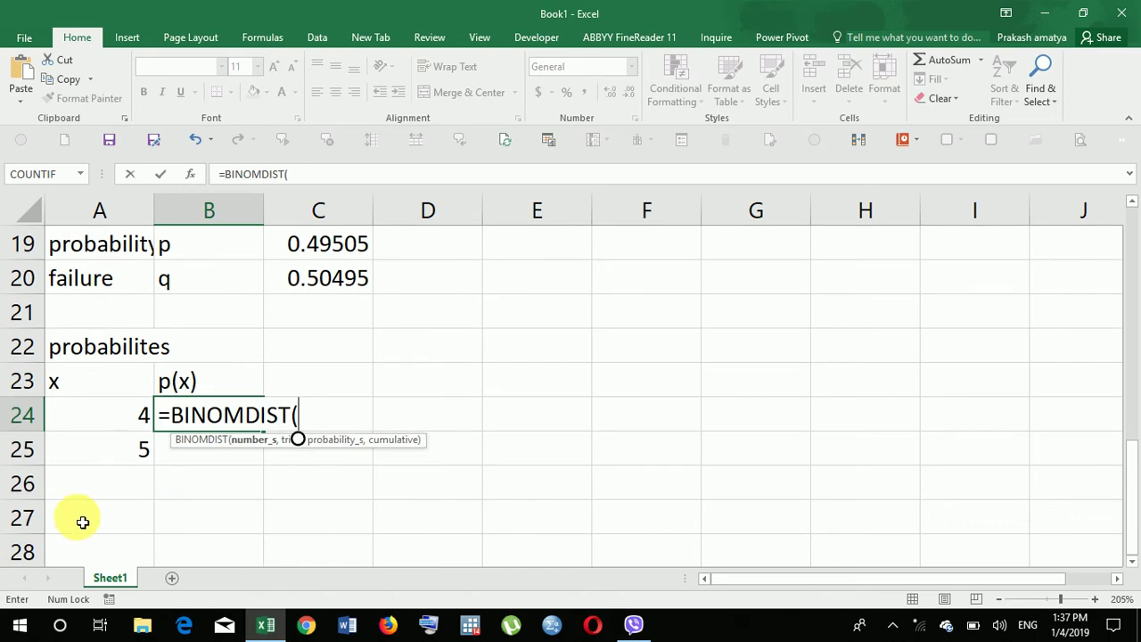
left_click(111, 417)
type(",")
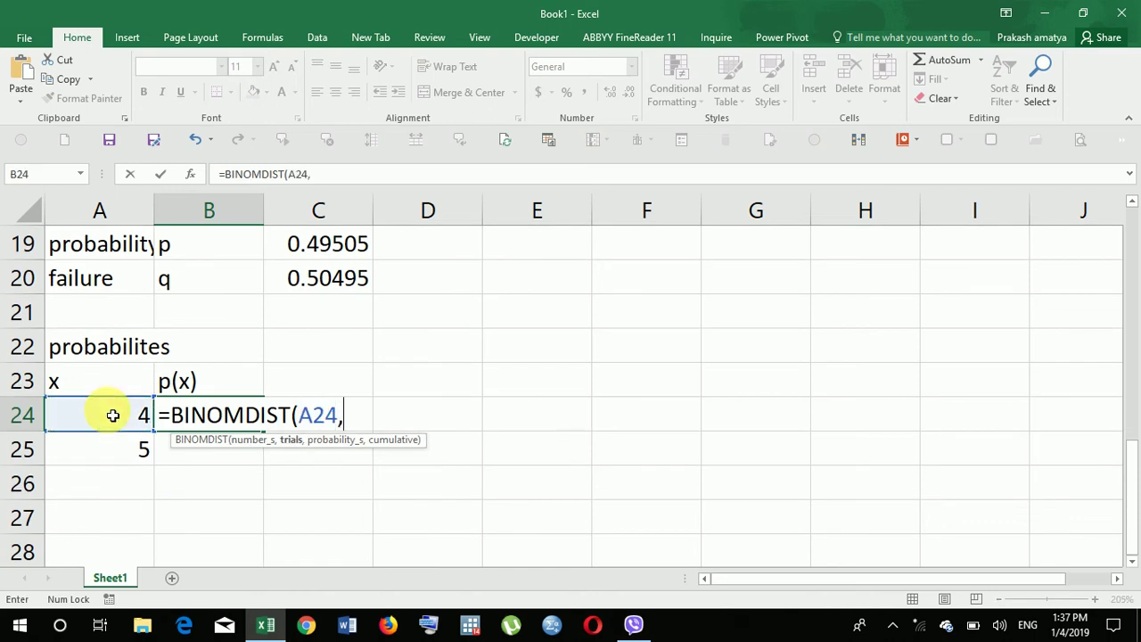
Step: Complete it with n from C15, p from C19 and FALSE, giving 0.229712
scroll(134, 415, "up", 2)
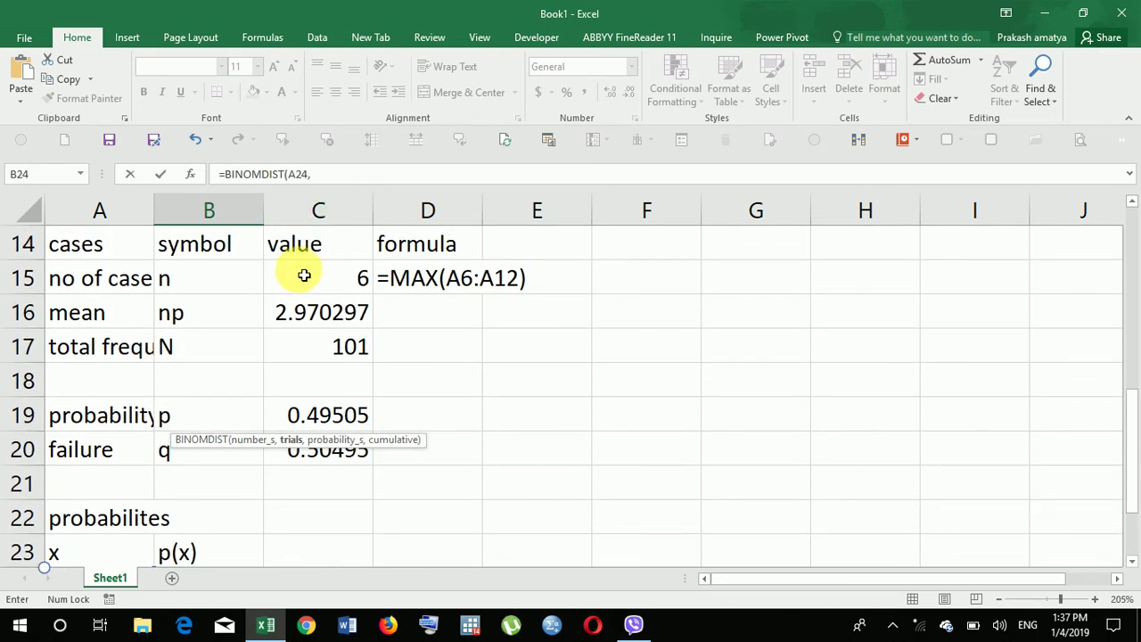
left_click(303, 282)
type(",")
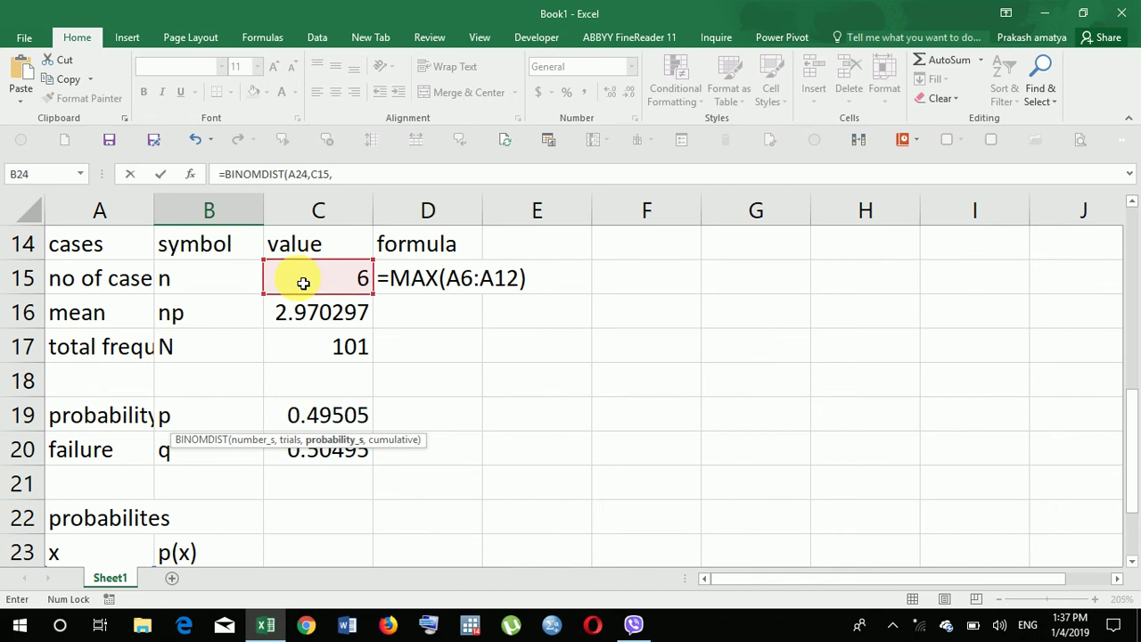
left_click(329, 420)
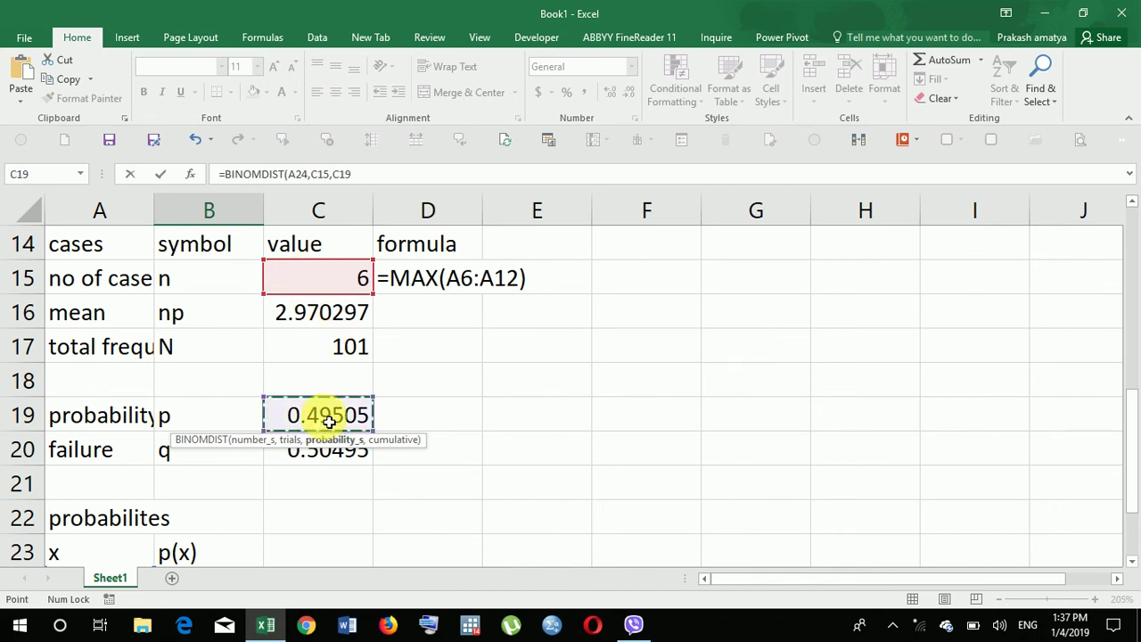
type(",")
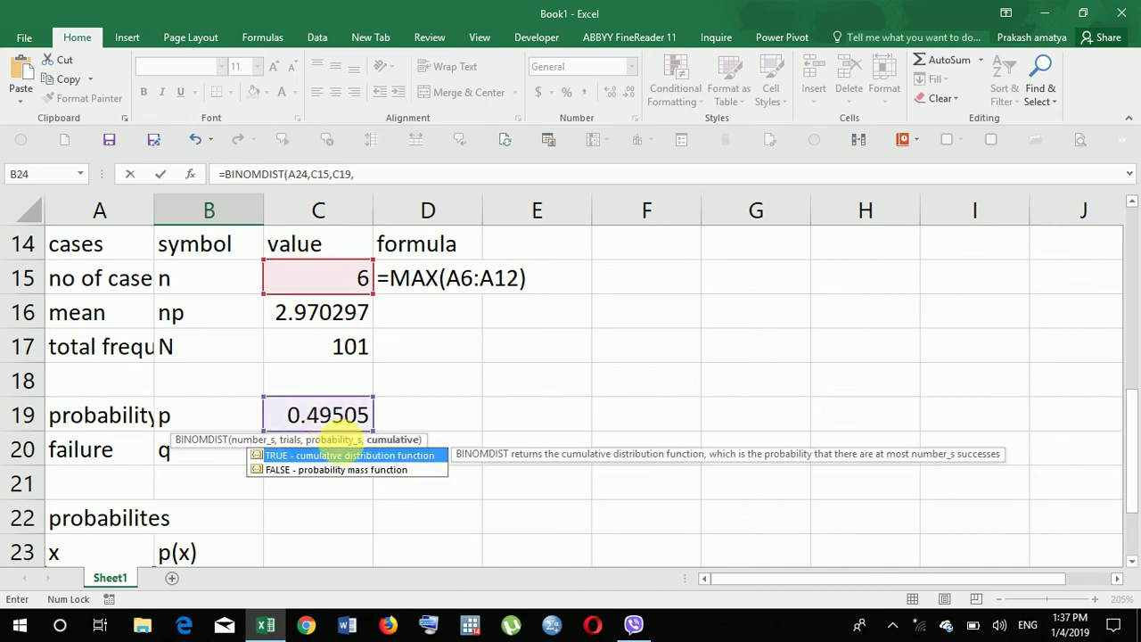
double_click(374, 473)
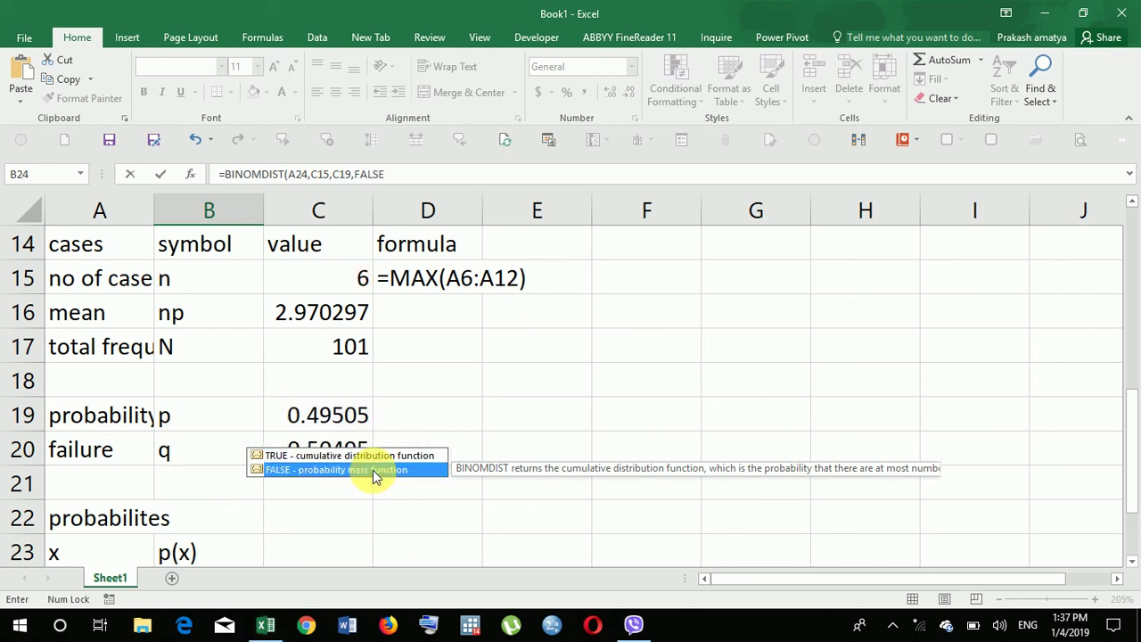
key("Return")
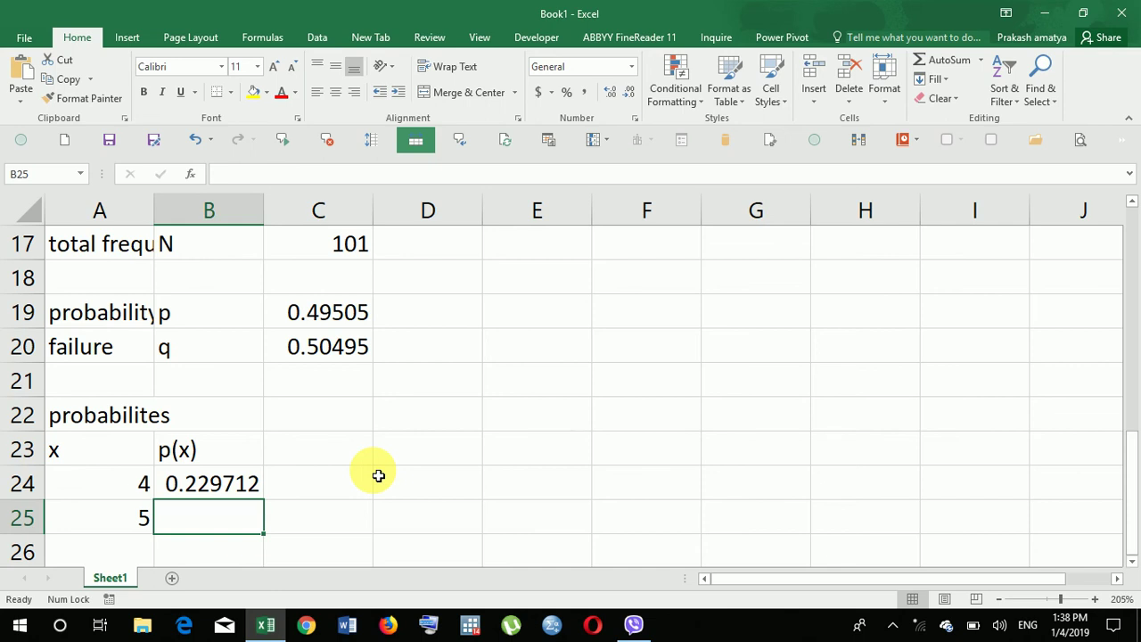
Step: Change the second x value in A25 to 4
left_click(121, 523)
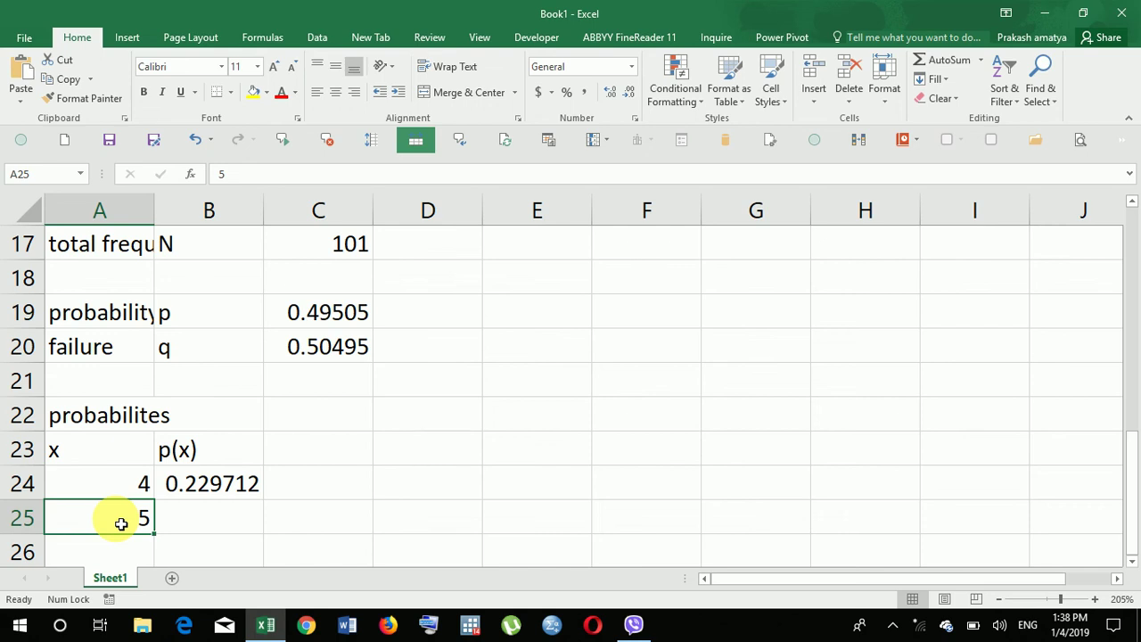
type("4")
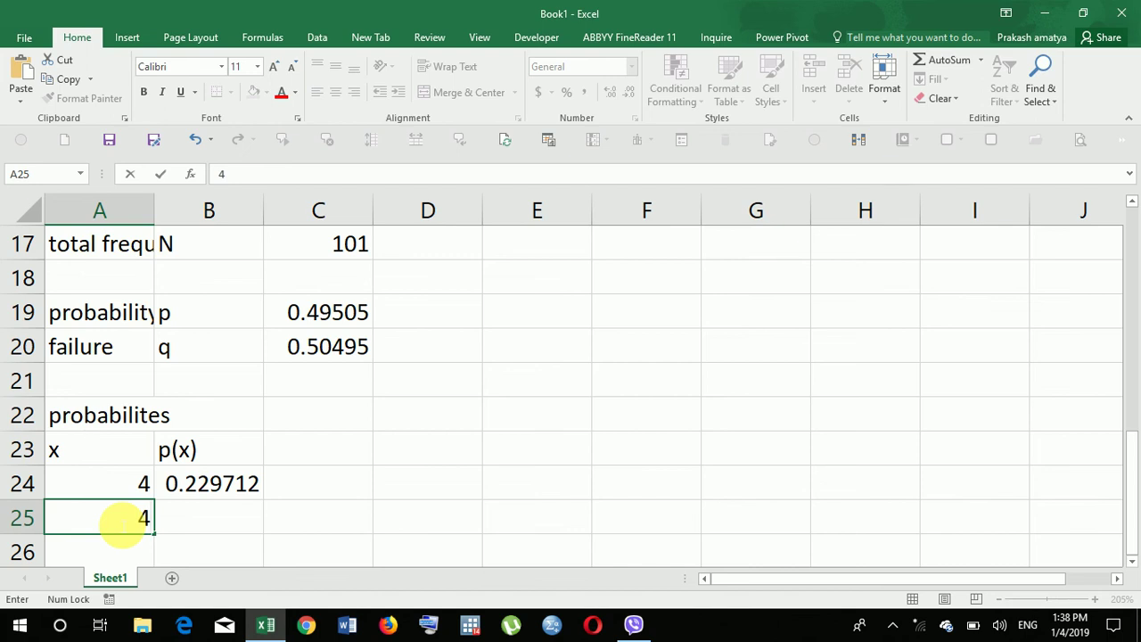
left_click(222, 518)
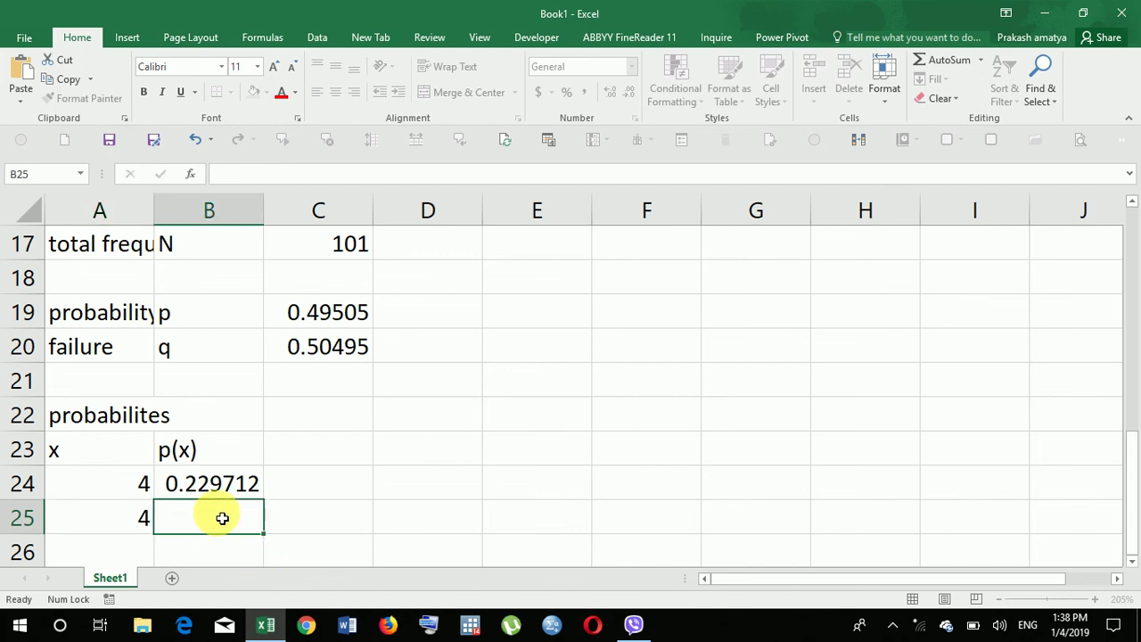
Step: In B25, begin =BINOMDIST with A25 as successes and C15 as trials
type("=bi")
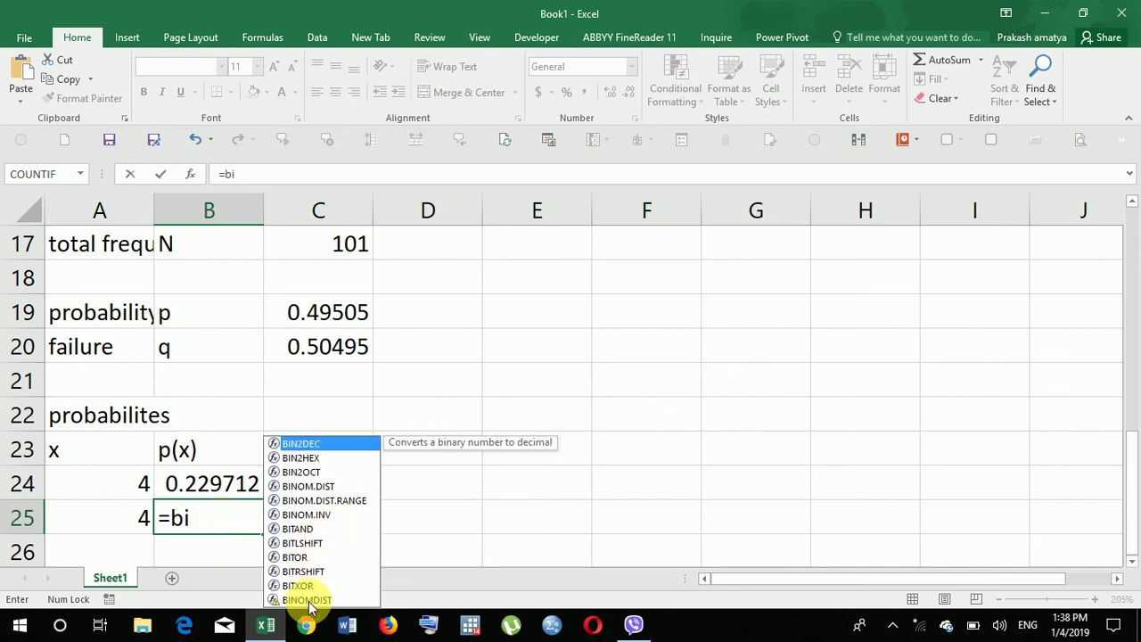
left_click(307, 600)
double_click(306, 600)
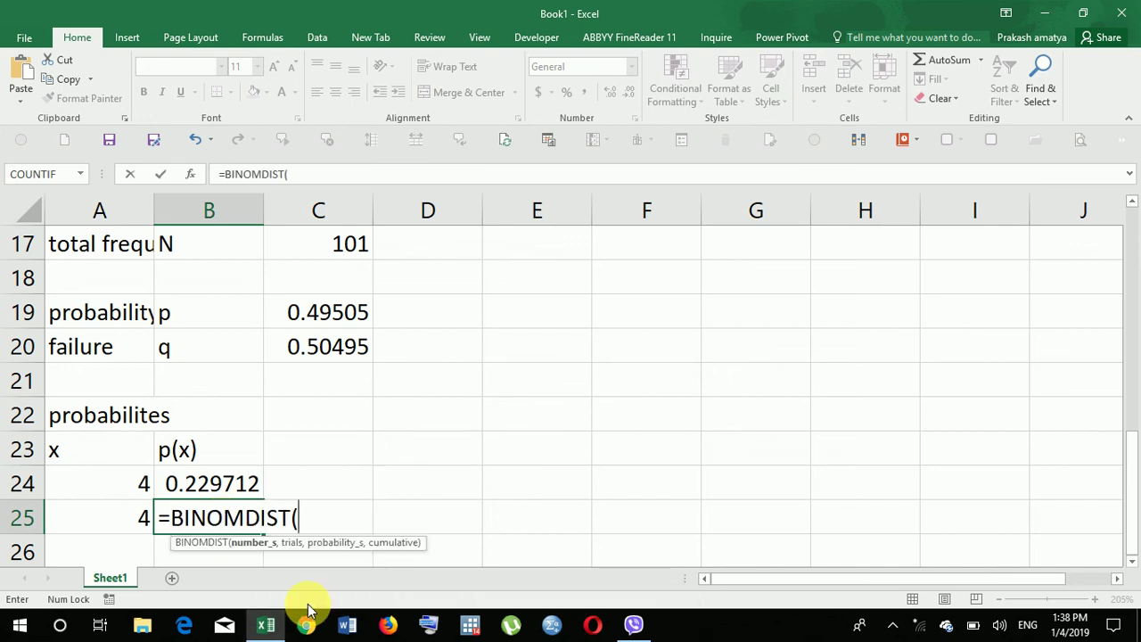
left_click(117, 509)
type(",")
scroll(268, 400, "up", 2)
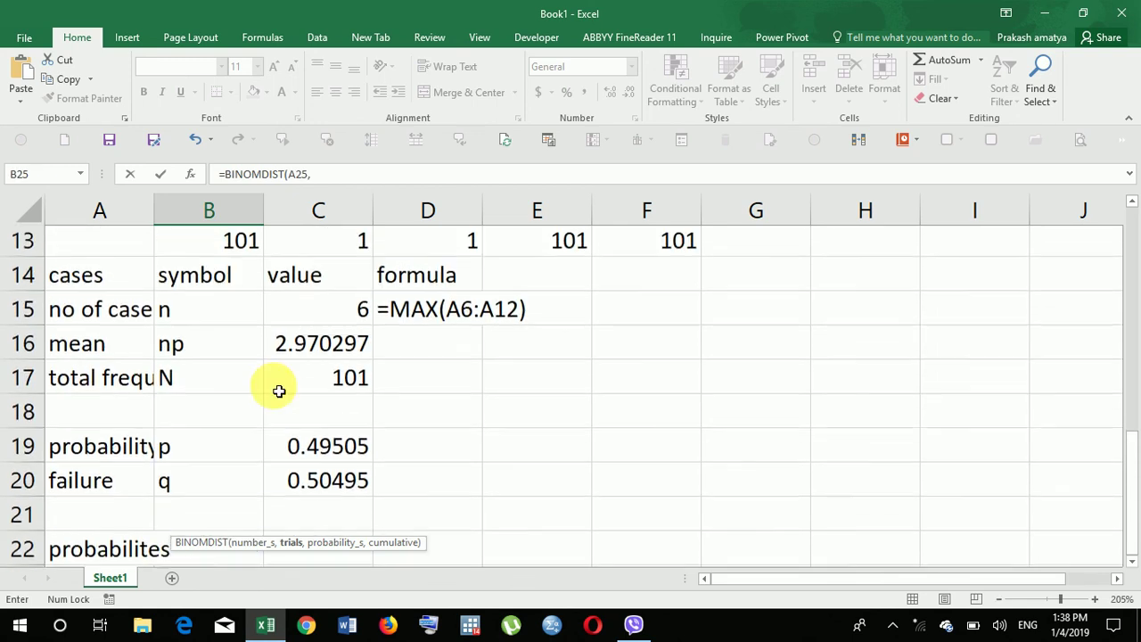
left_click(303, 312)
Step: Finish it with p from C19 and cumulative TRUE (0.895197), then select A23:A25
type(",")
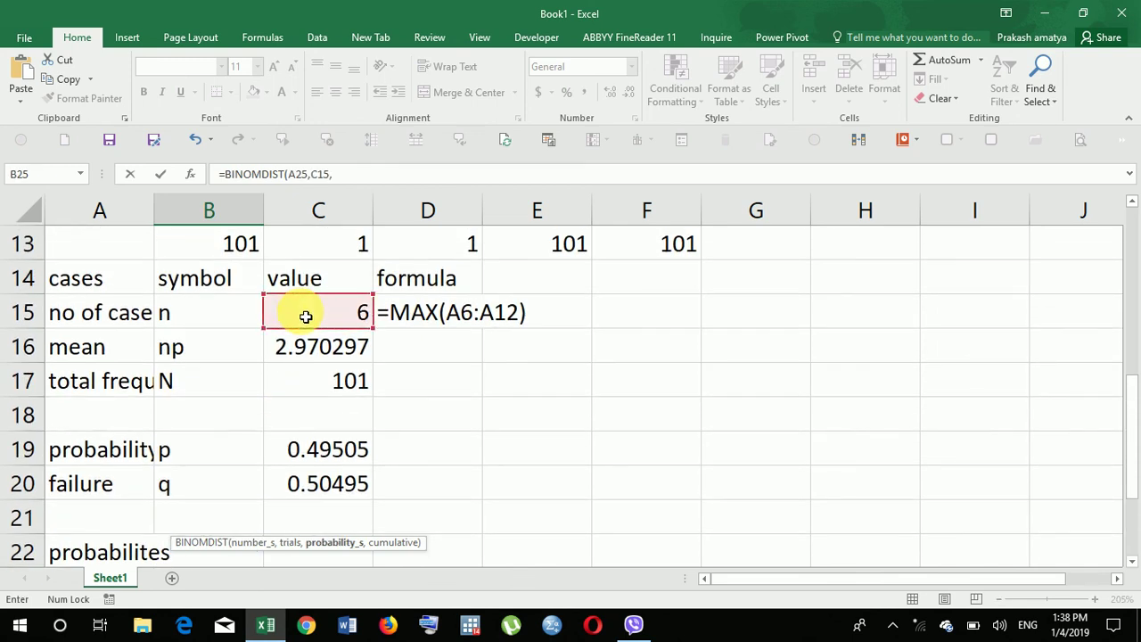
left_click(342, 454)
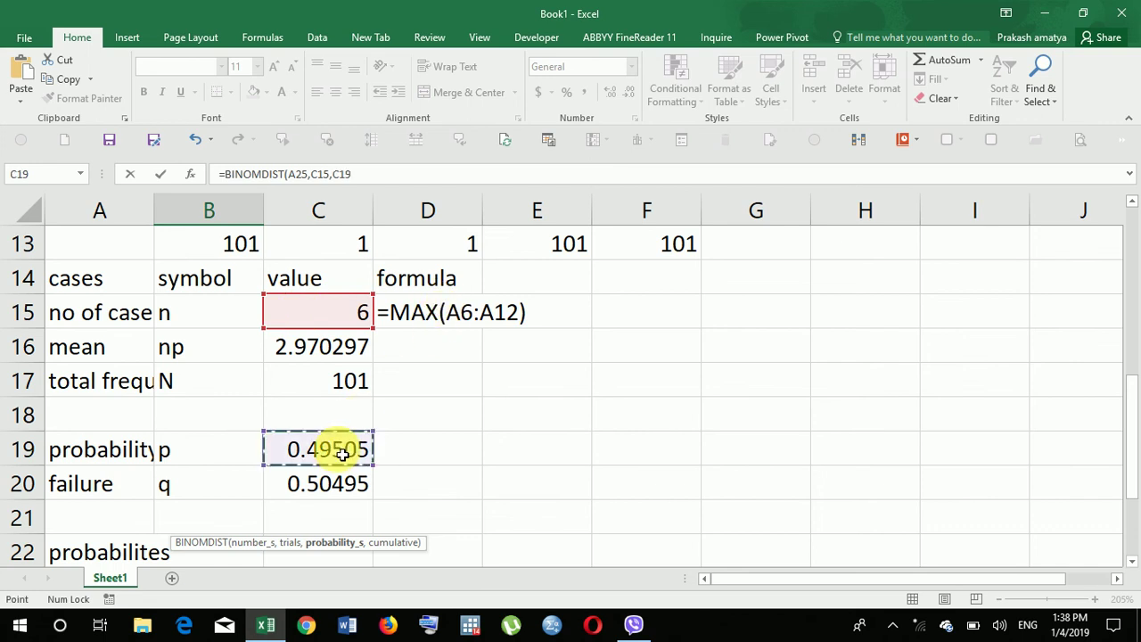
type(",")
scroll(303, 454, "down", 2)
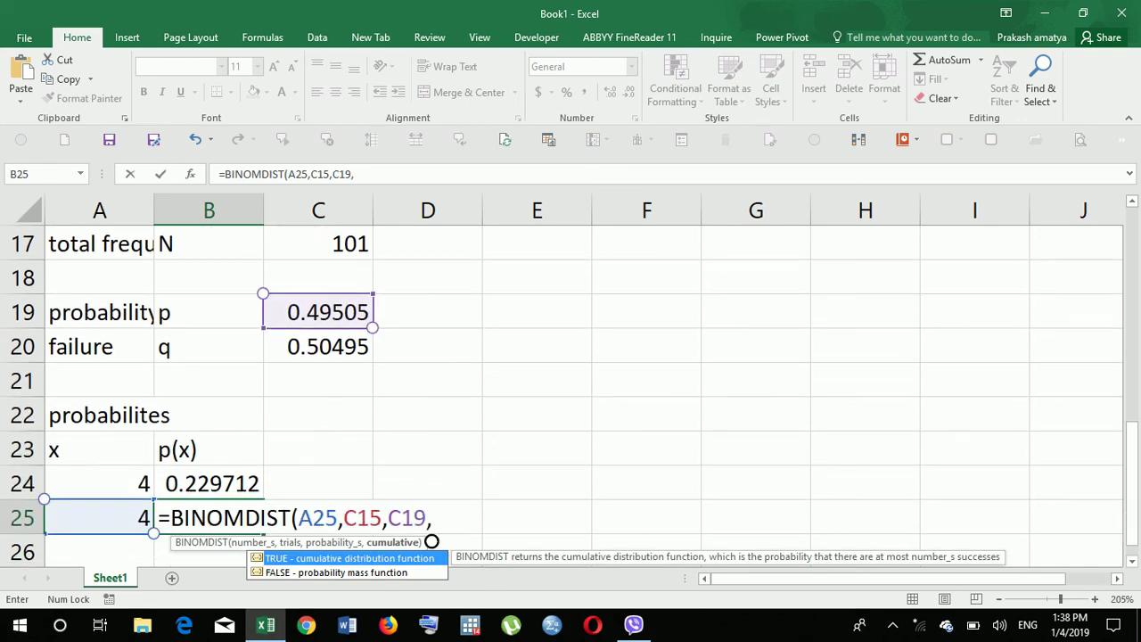
double_click(316, 560)
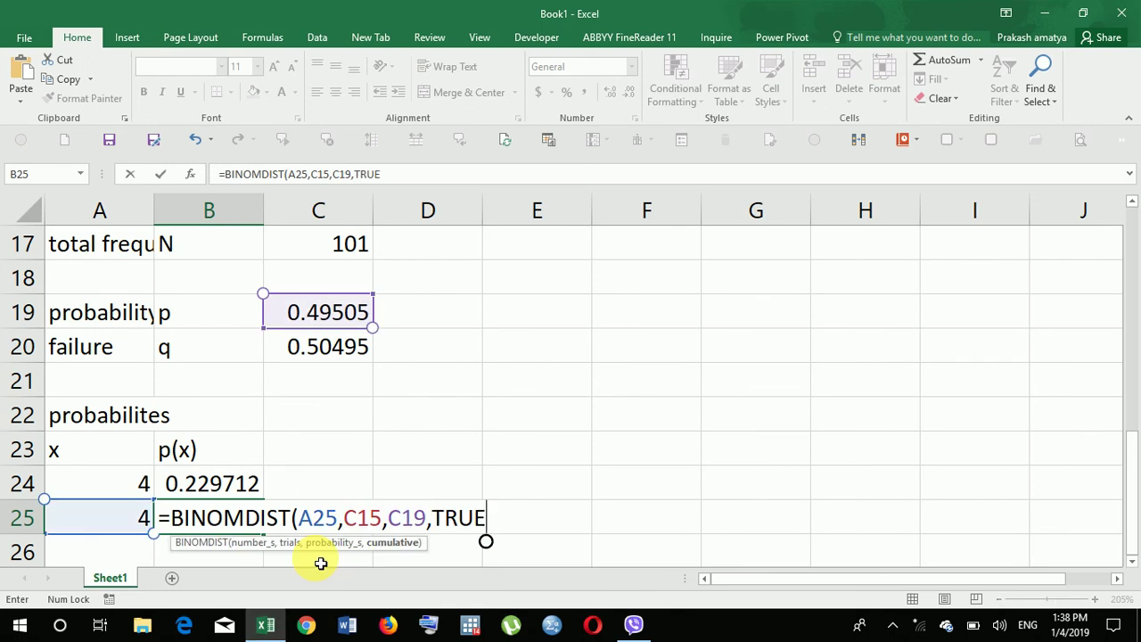
type(")")
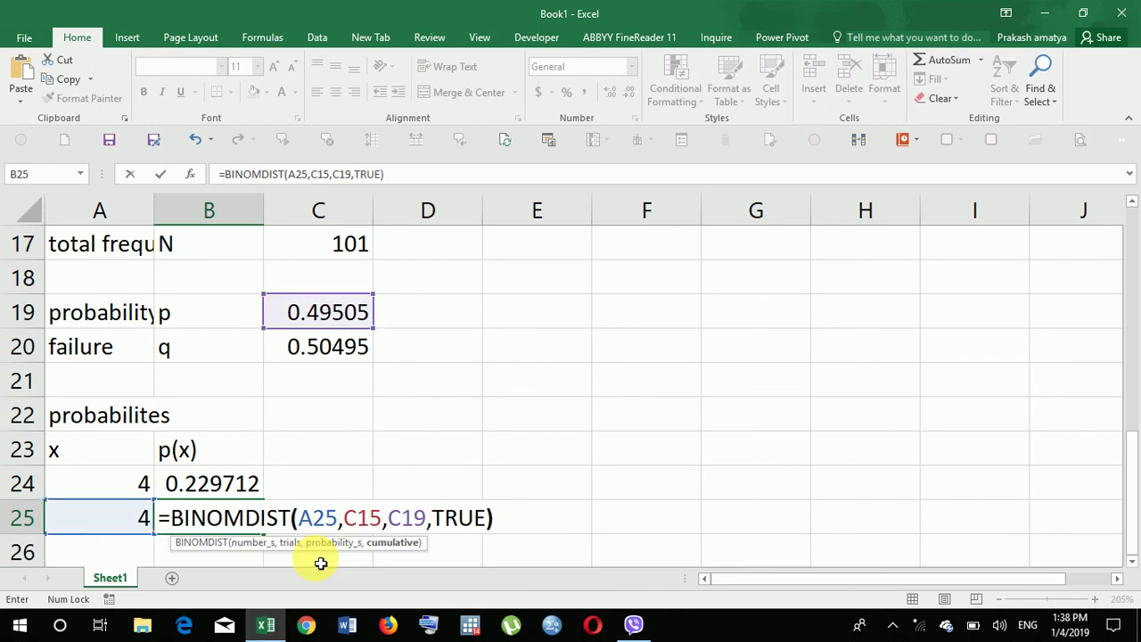
key("Return")
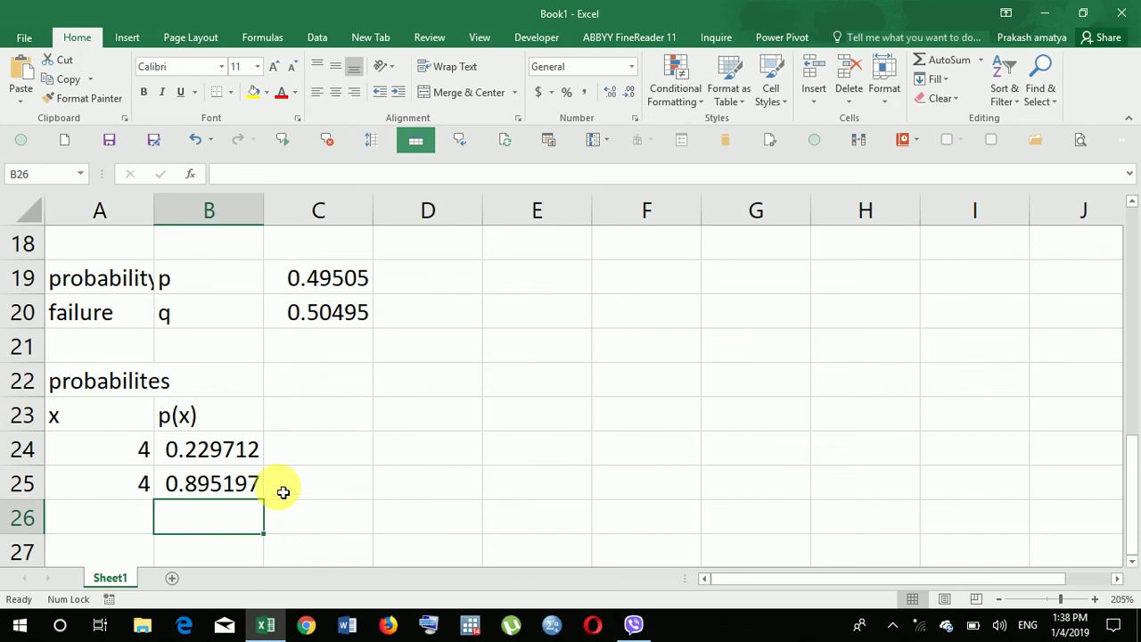
left_click(72, 423)
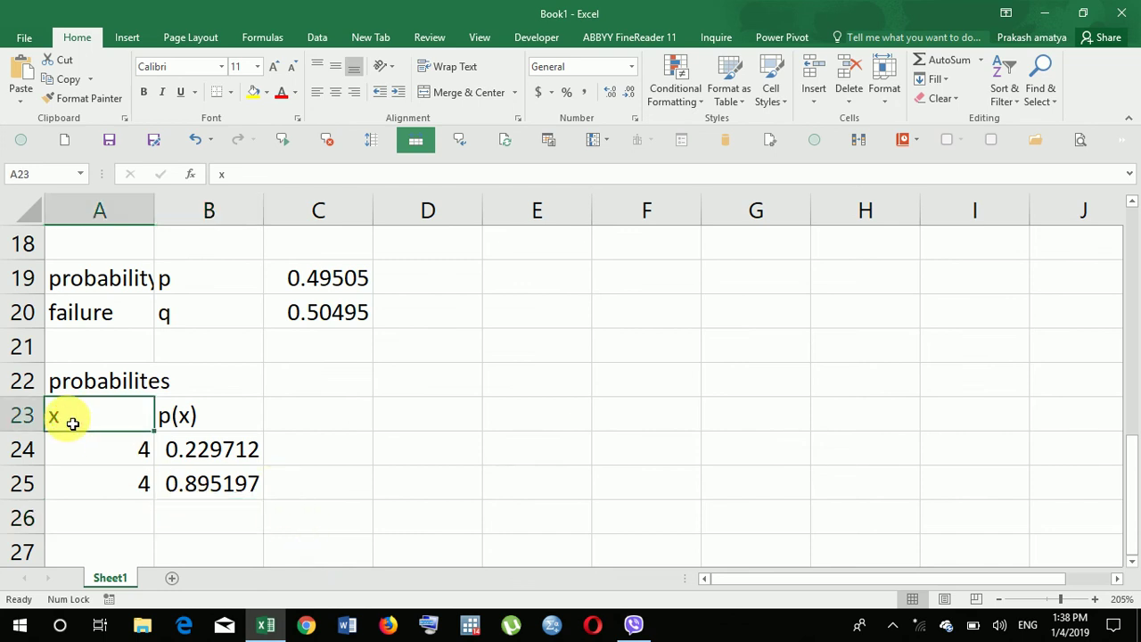
key("shift+Down")
key("shift+Down")
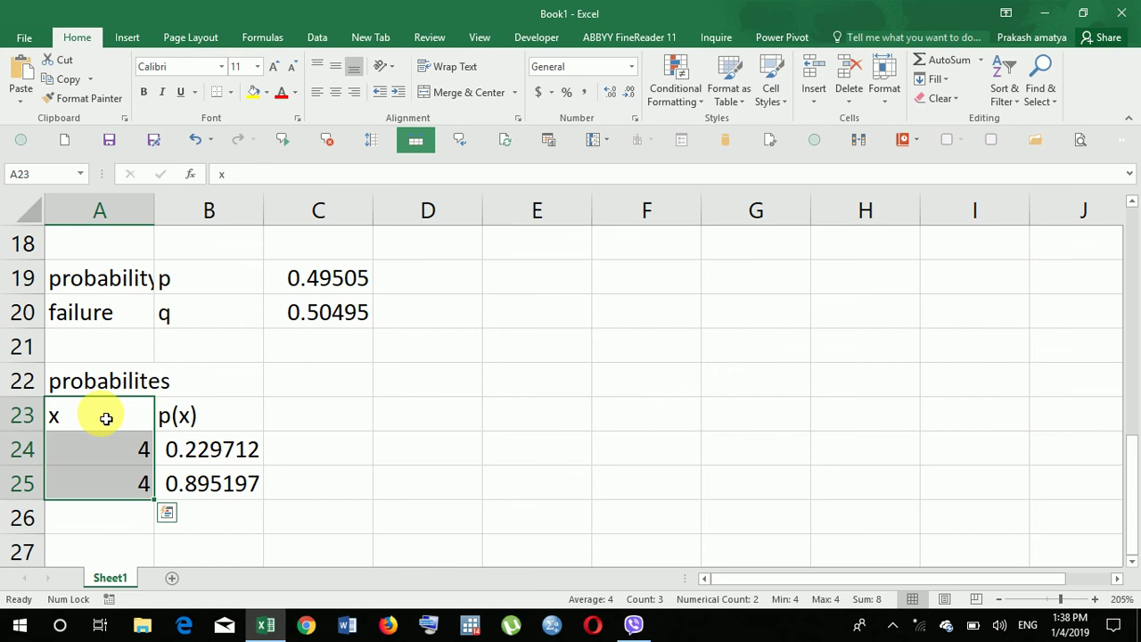
Step: Insert cells at A23:A25, shifting the x and p(x) entries one column right
right_click(106, 418)
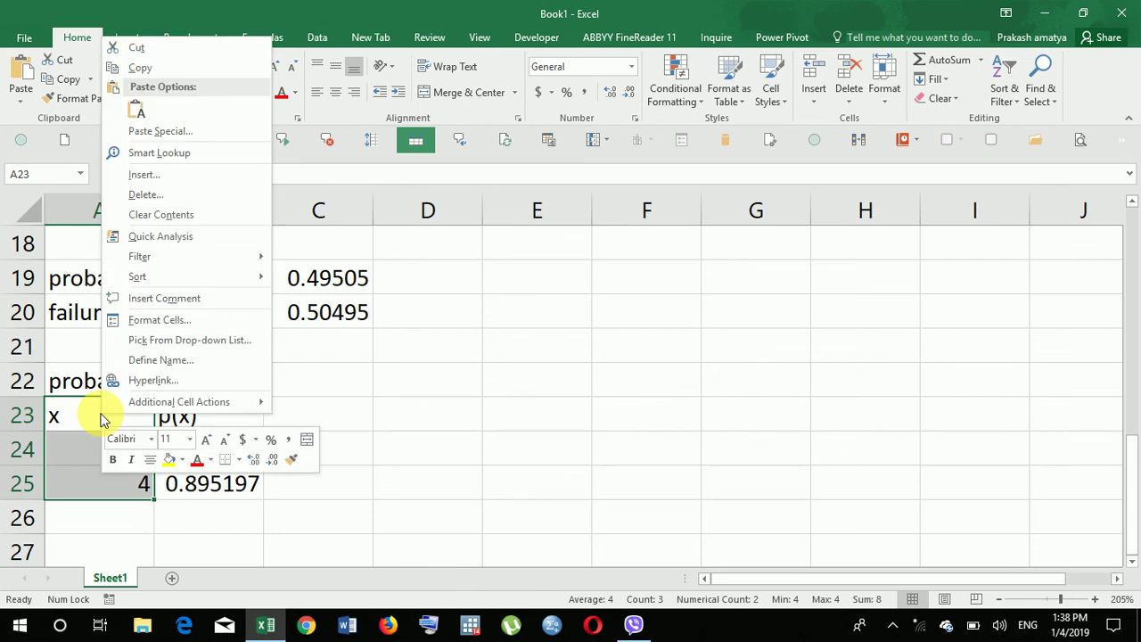
left_click(175, 178)
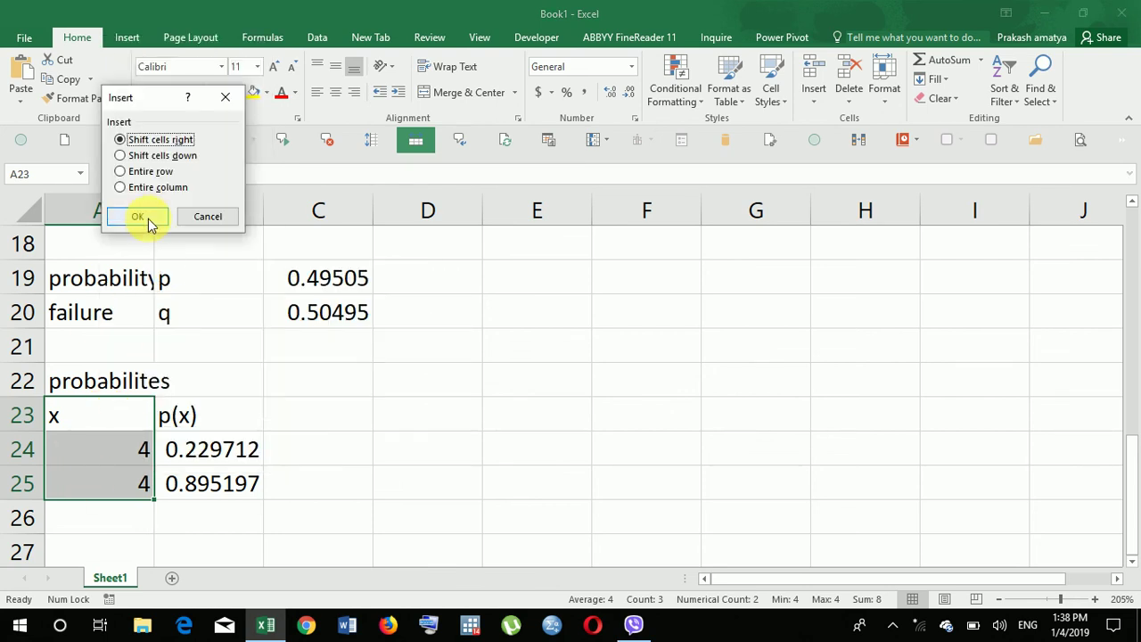
left_click(138, 217)
left_click(125, 451)
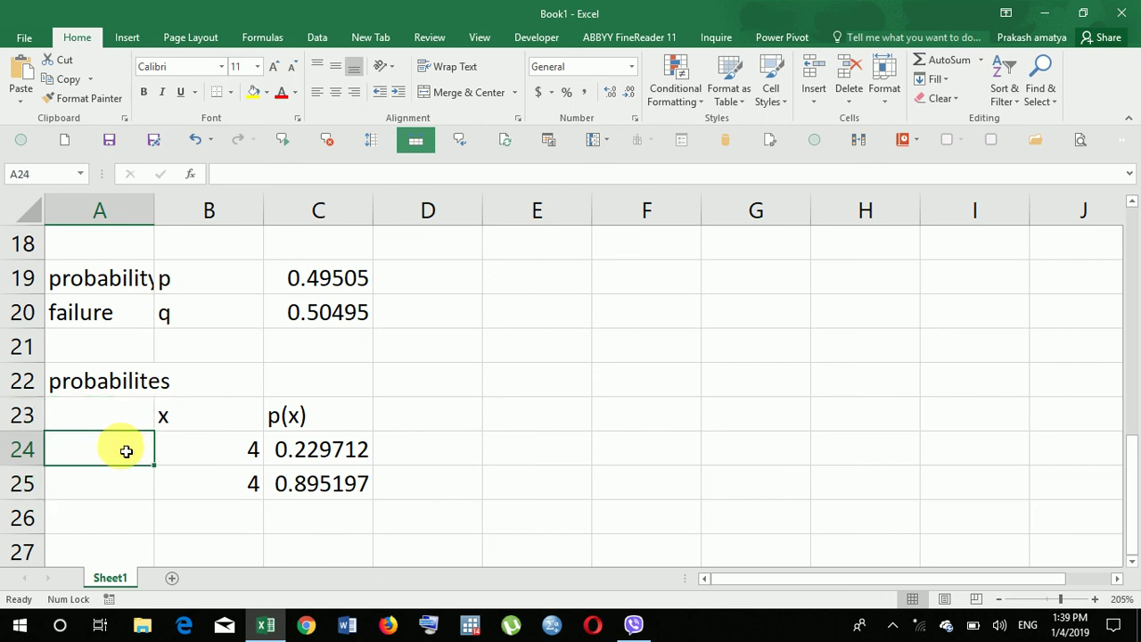
Step: Label rows A24:A26 as X=4, X<5 and X<=5
type("X=4")
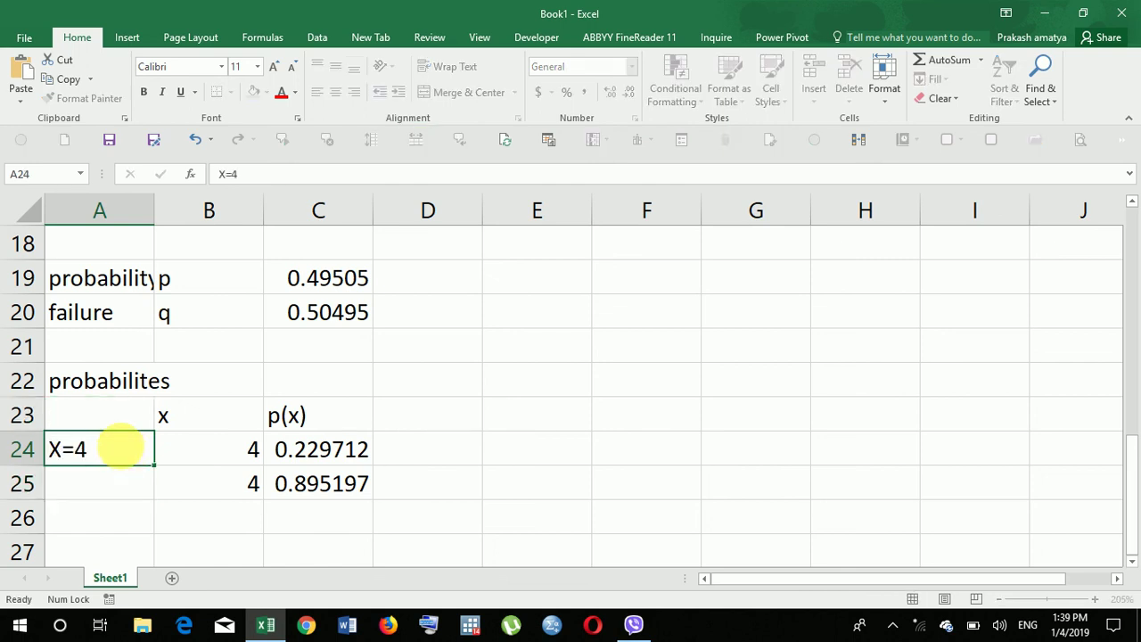
key("Return")
type("X<5")
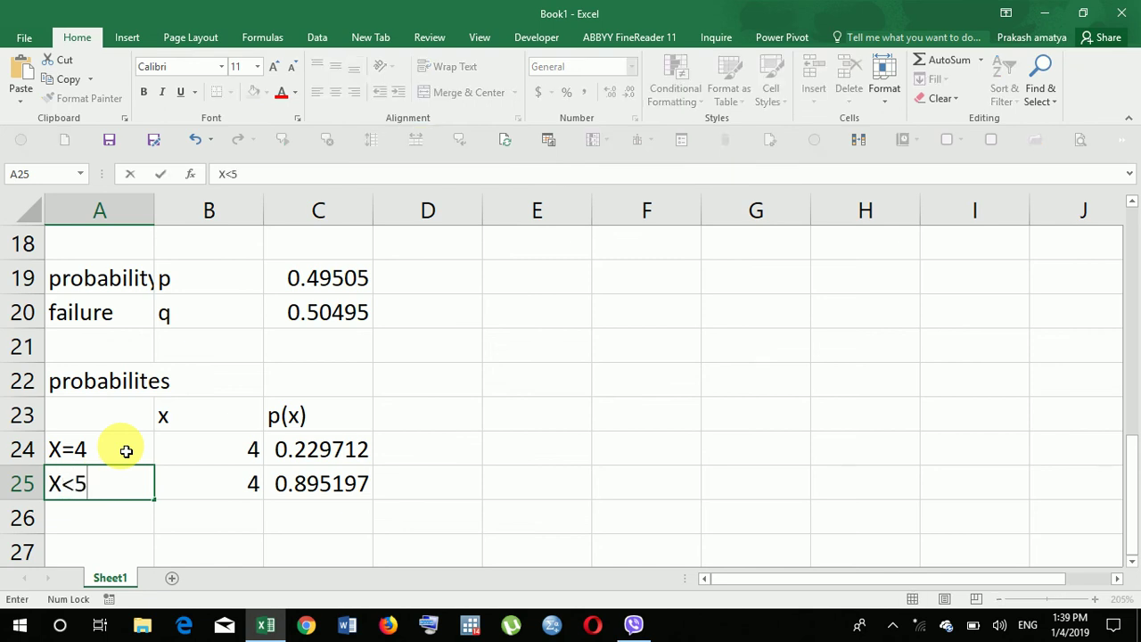
key("Return")
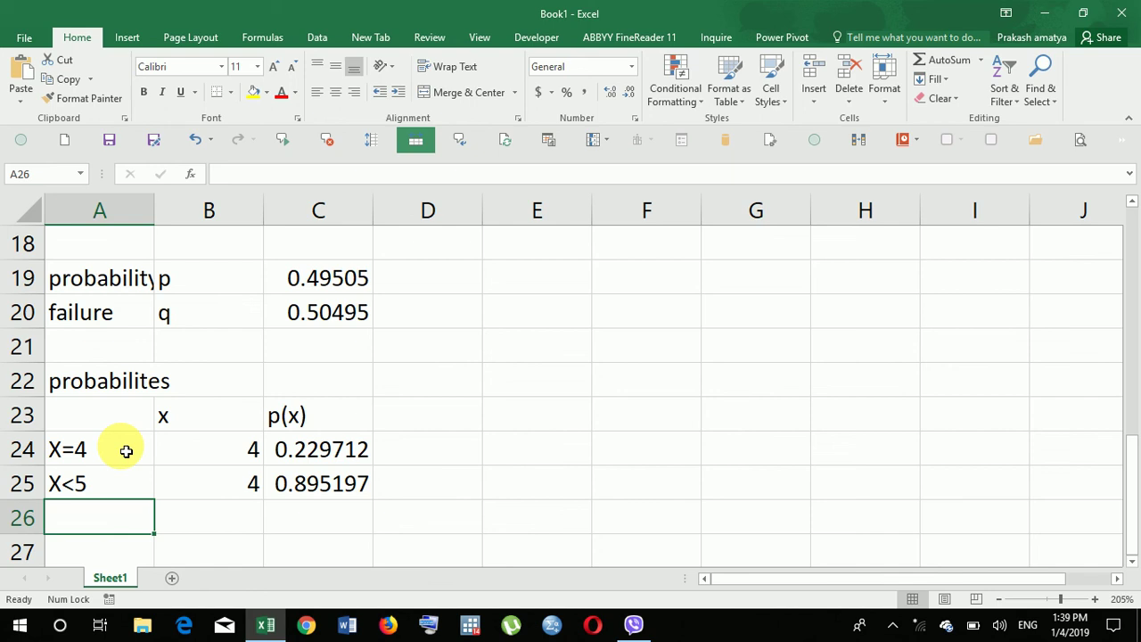
type("X")
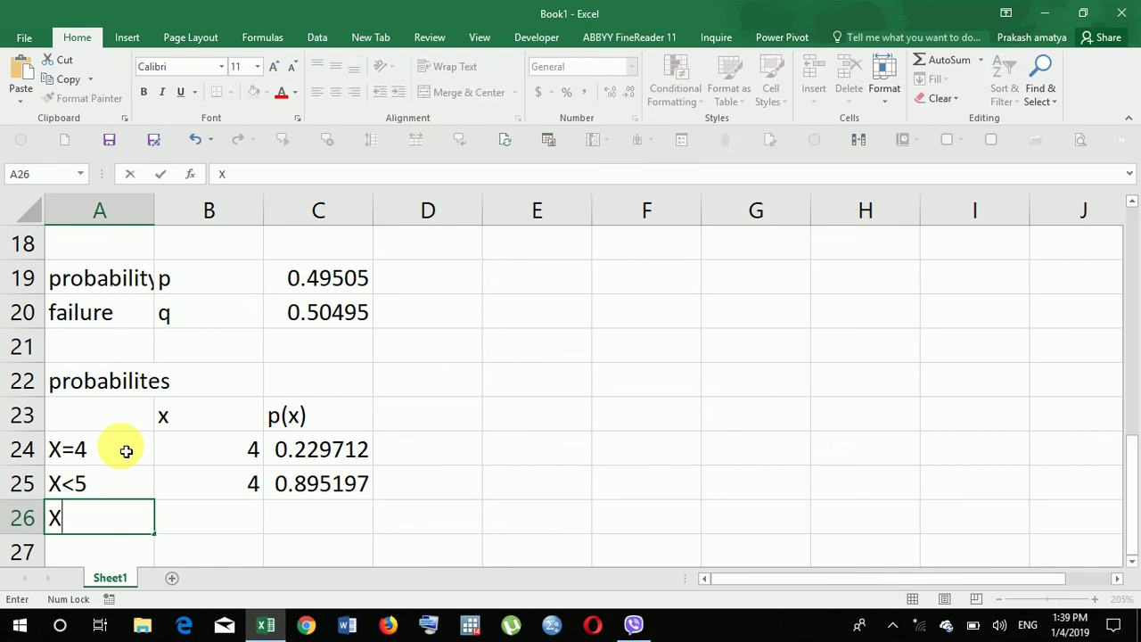
type("<=5")
key("Return")
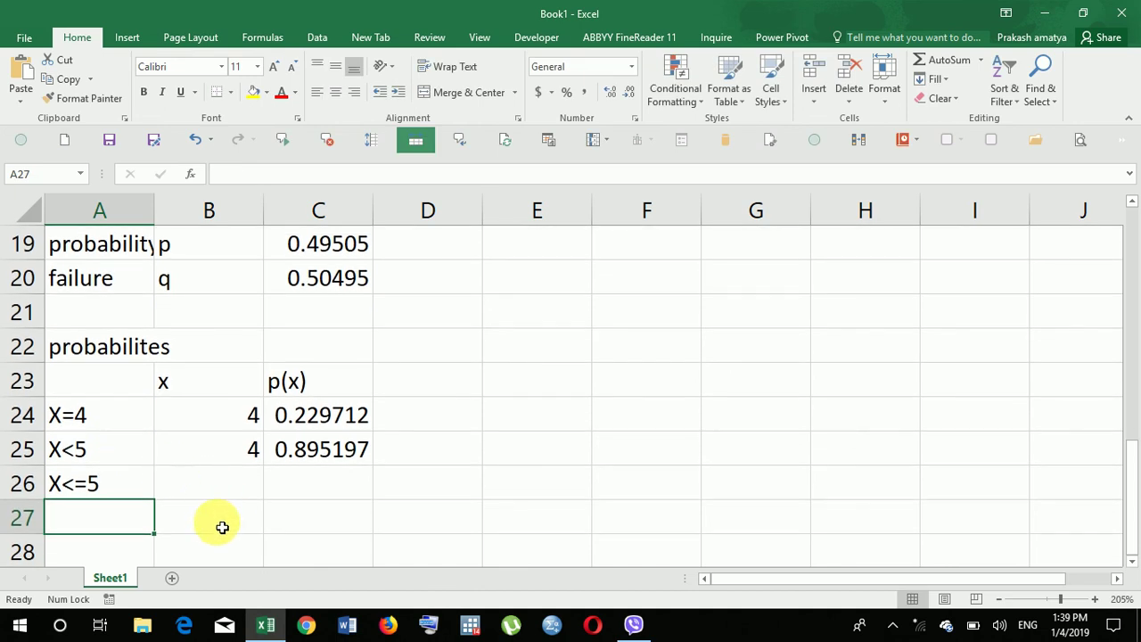
Step: Enter x value 5 in B26 beside the X<=5 label
left_click(254, 450)
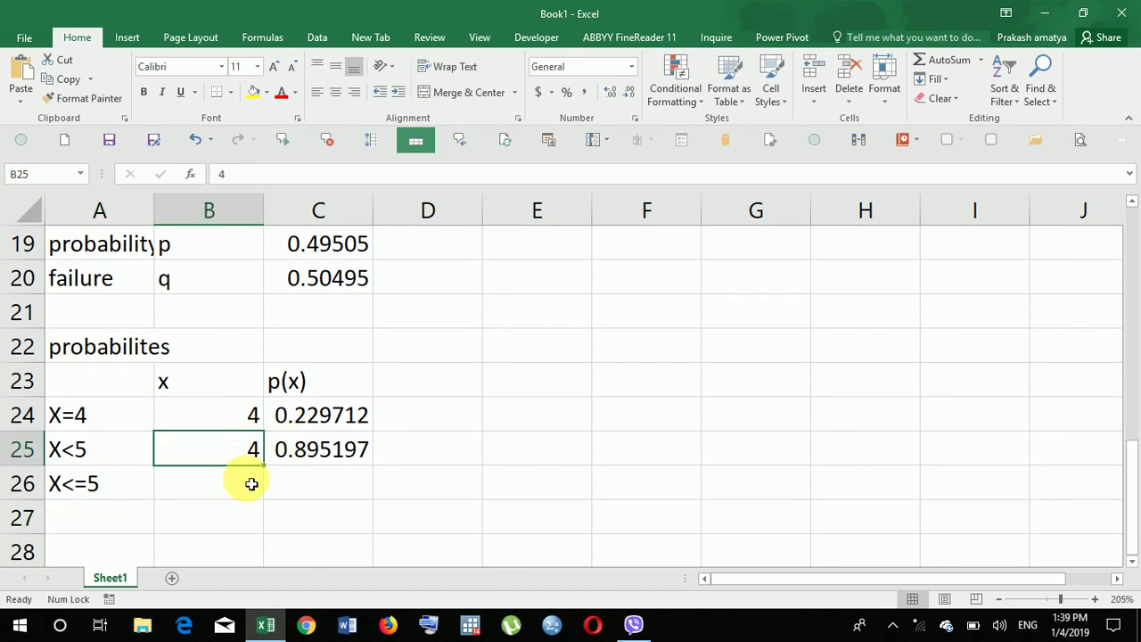
left_click(251, 483)
type("5")
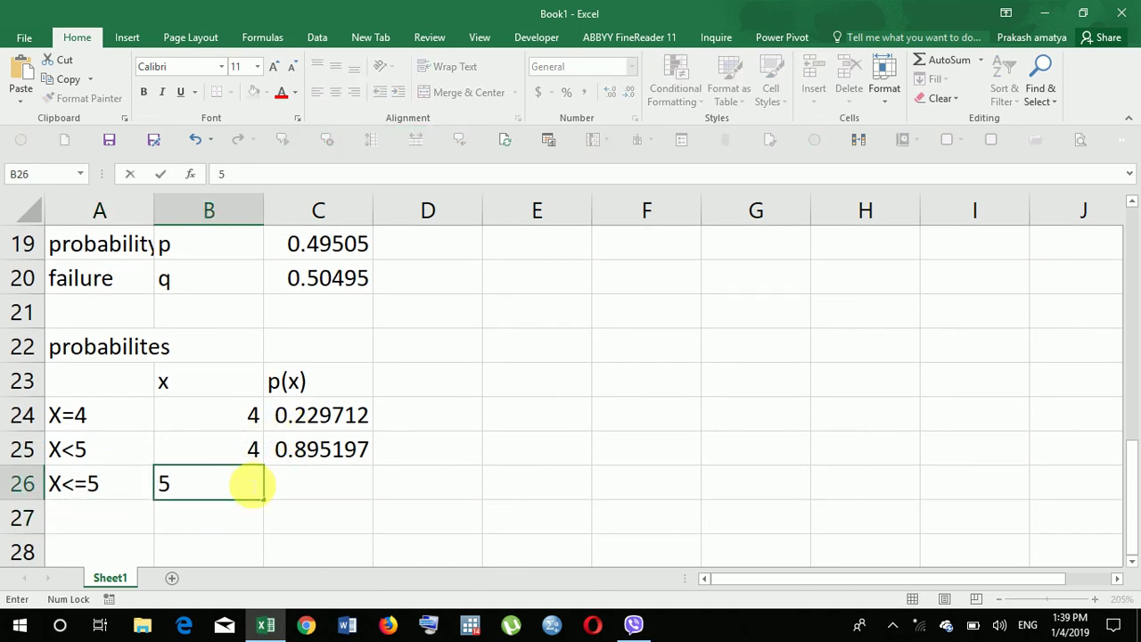
left_click(333, 453)
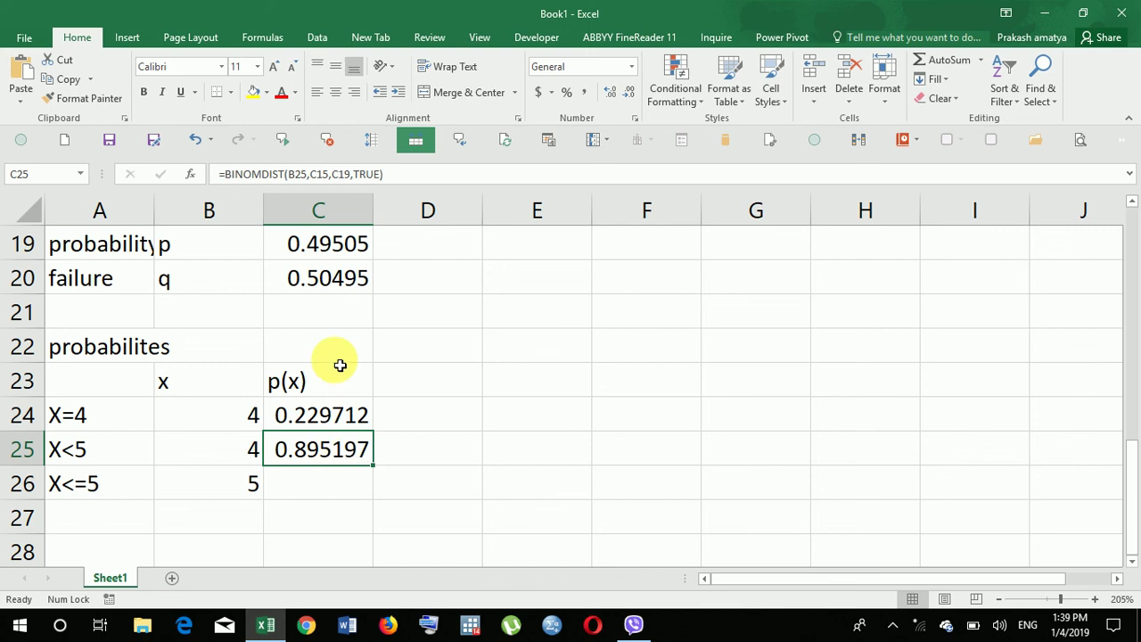
left_click(308, 479)
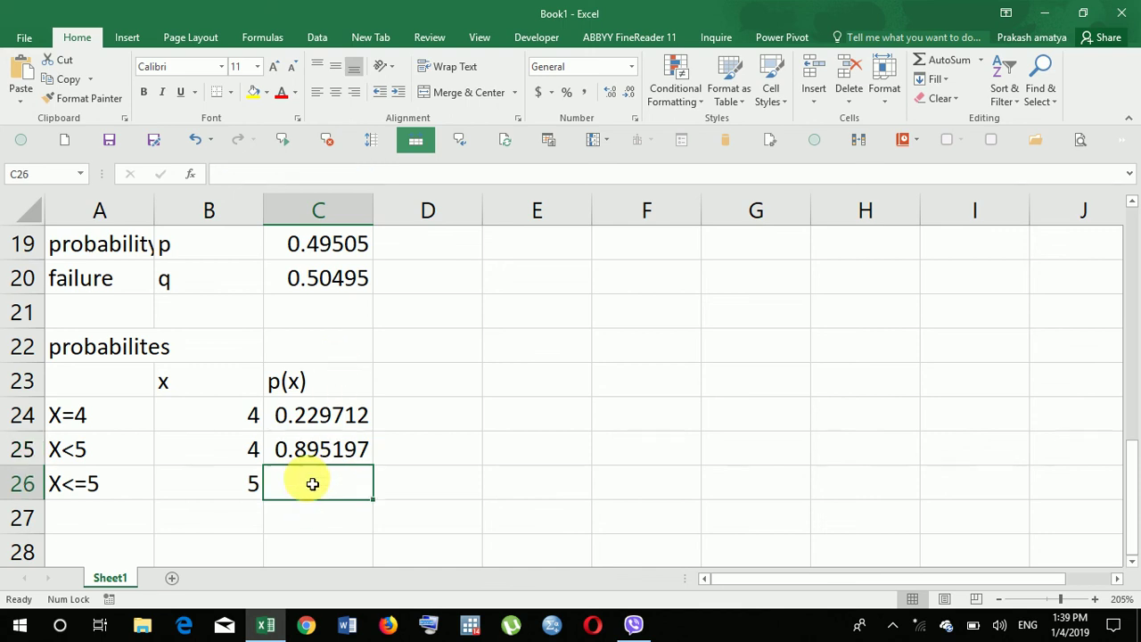
Step: Enter =BINOMDIST(B26,C15,C19,TRUE) in C26, giving 0.985281 for X<=5
type("=")
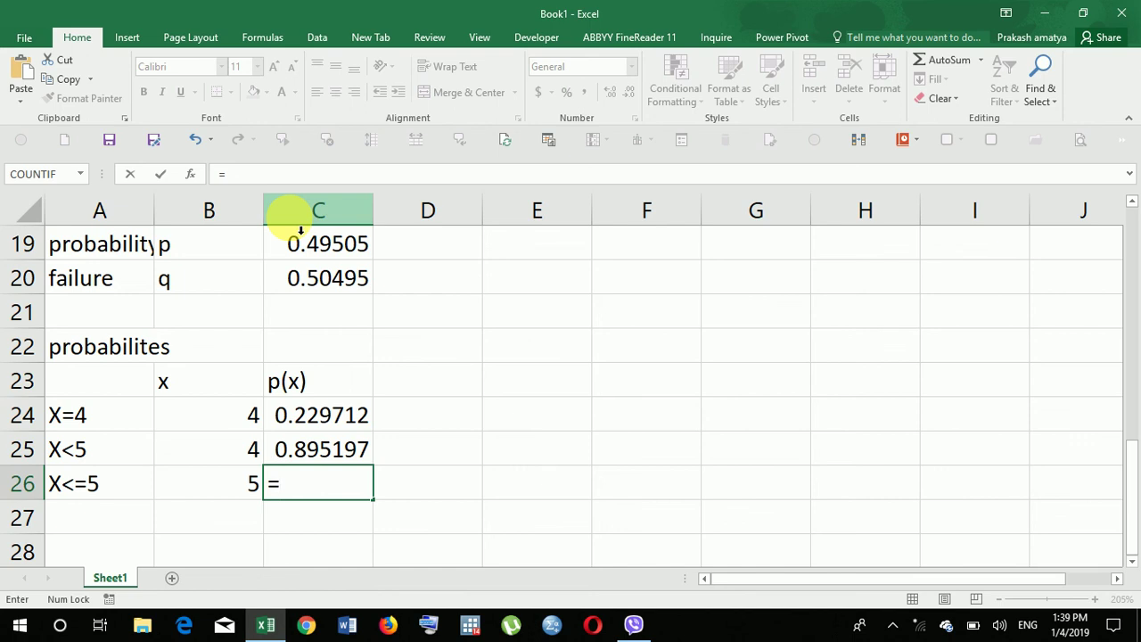
type("bino")
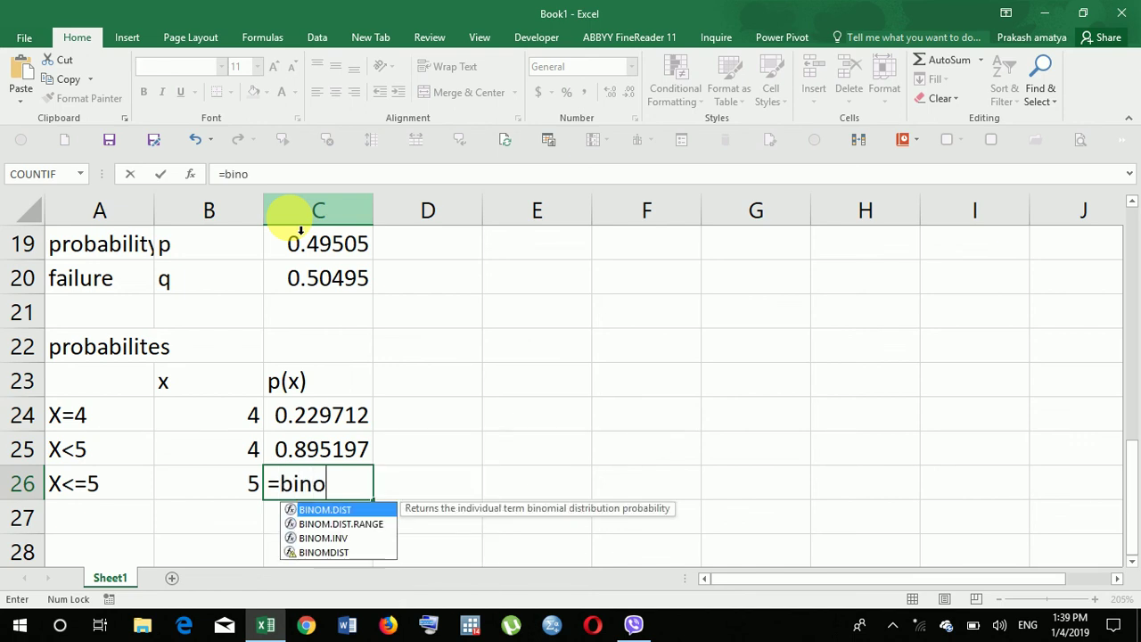
double_click(330, 552)
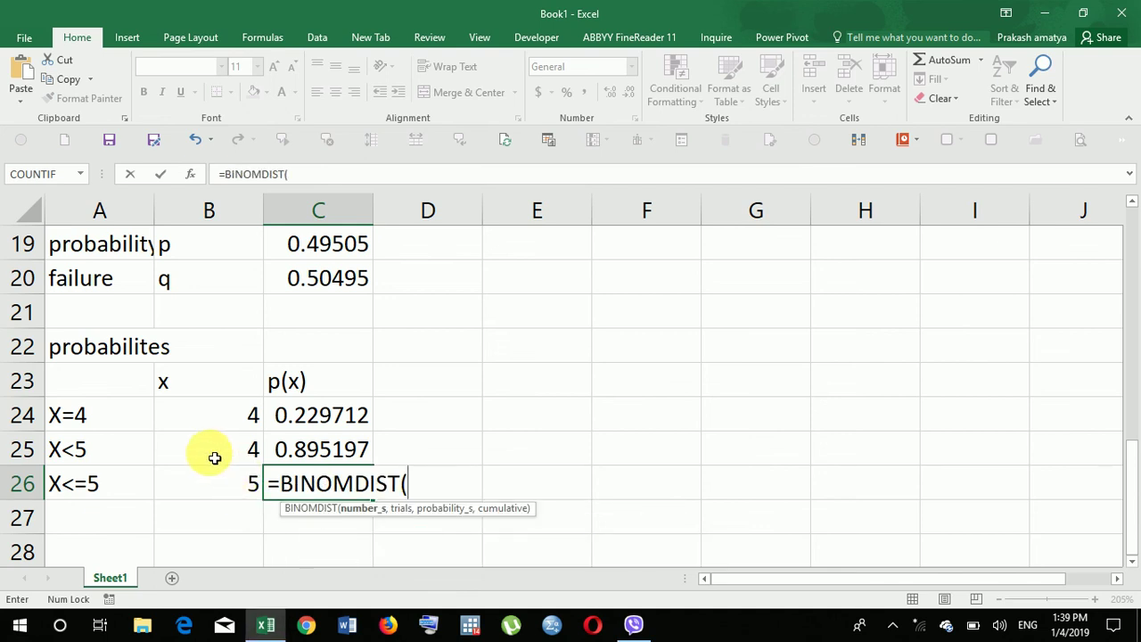
left_click(215, 489)
type(",")
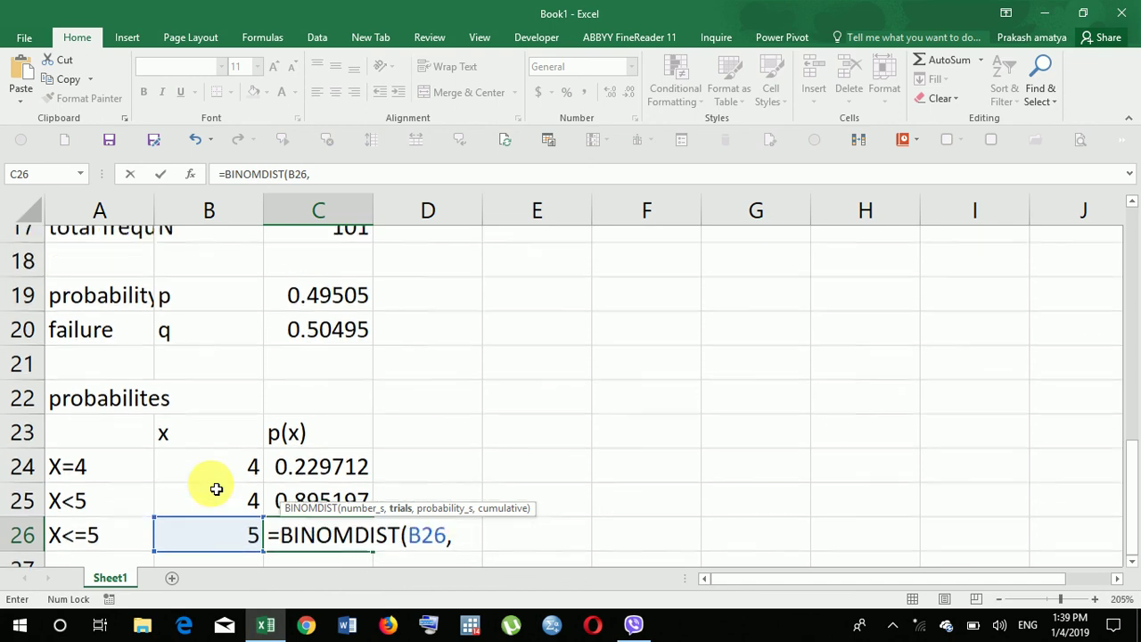
scroll(219, 478, "up", 2)
left_click(330, 289)
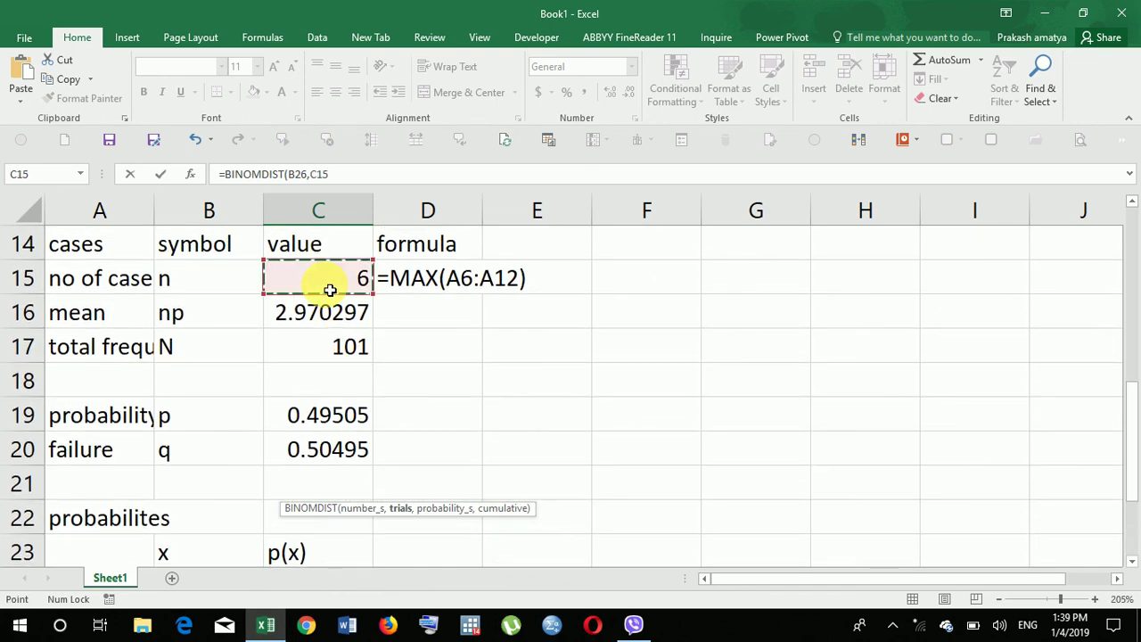
type(",")
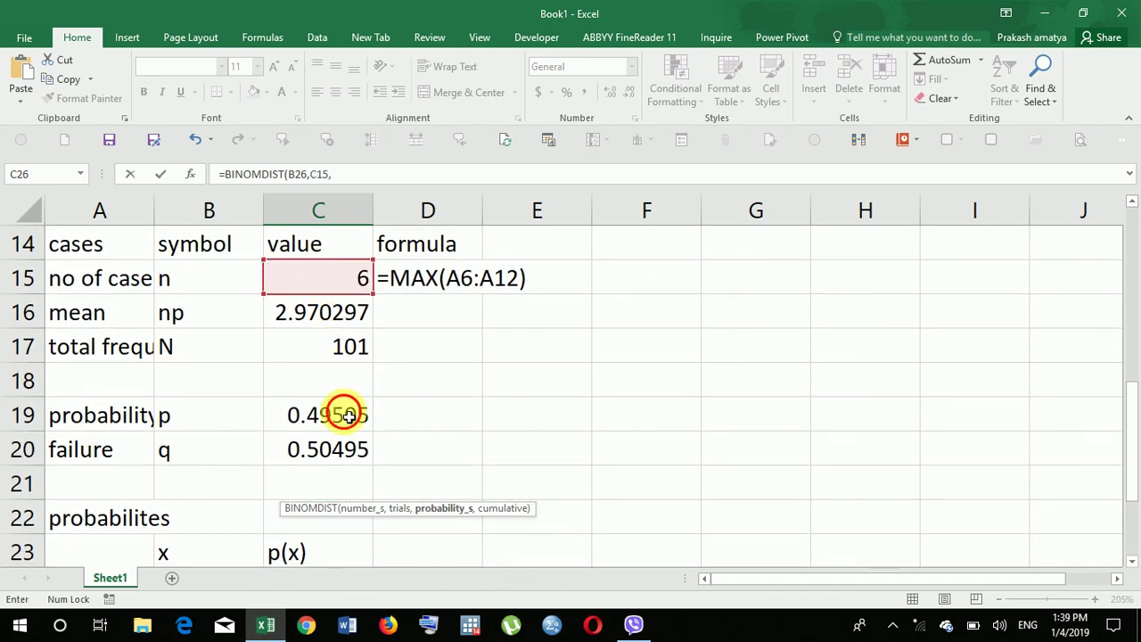
left_click(343, 415)
type(",")
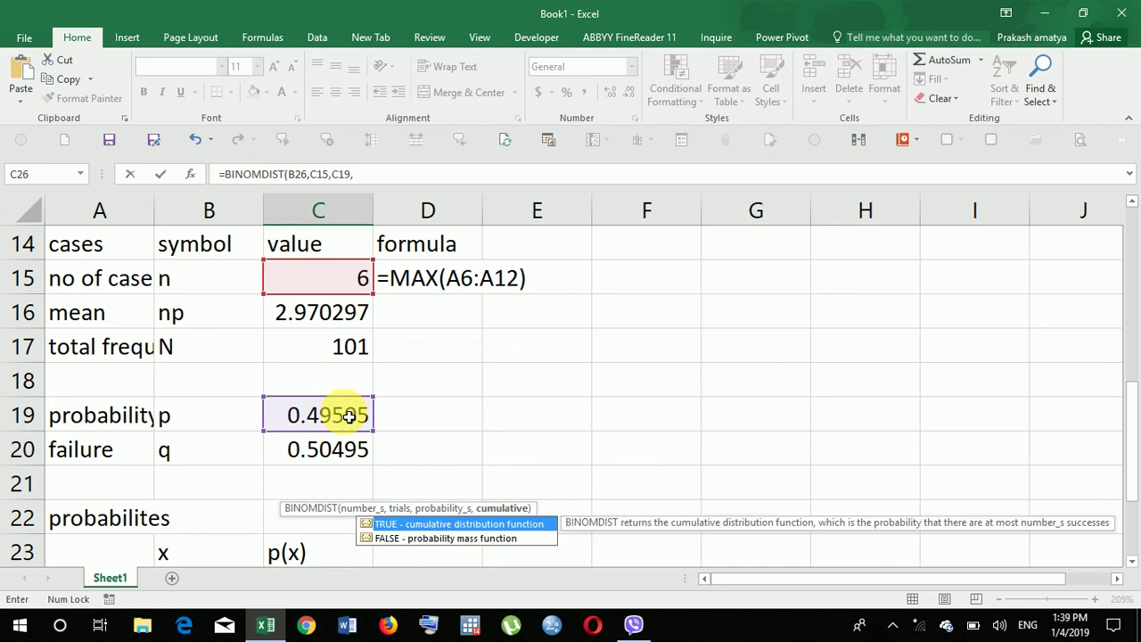
double_click(452, 525)
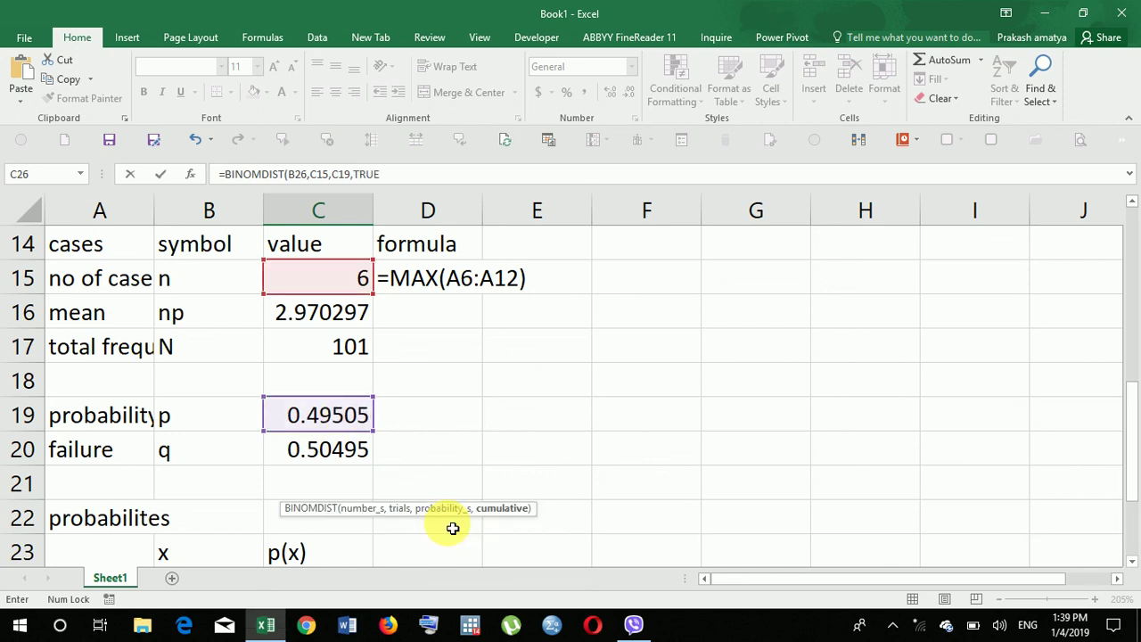
key("Return")
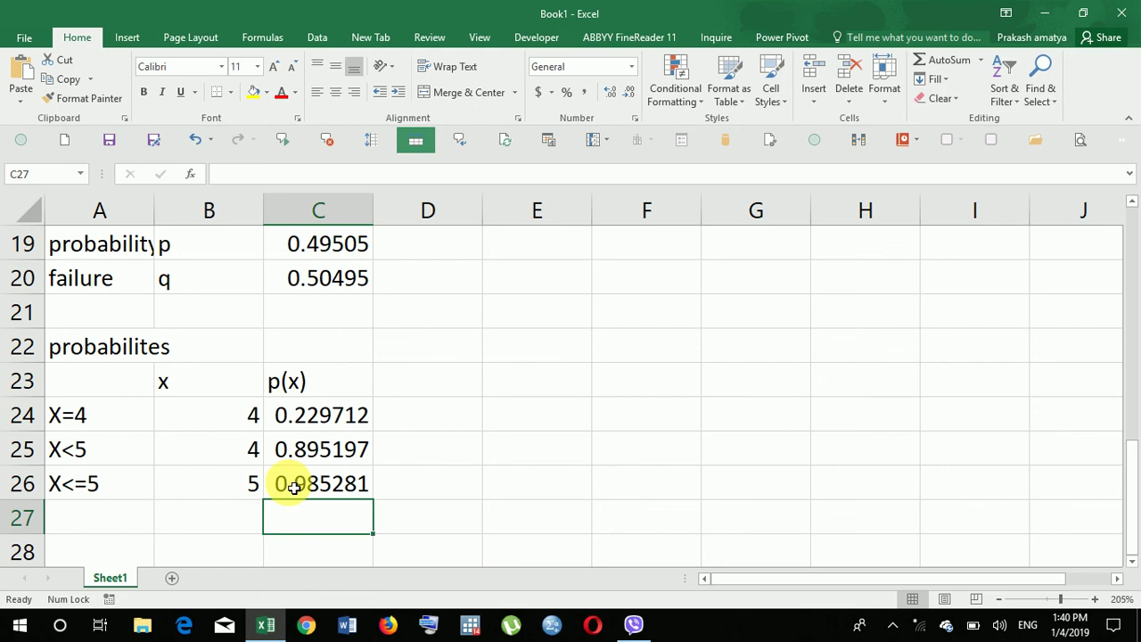
Step: Type the label X>4 in A27 and the x value 4 in B27
left_click(105, 525)
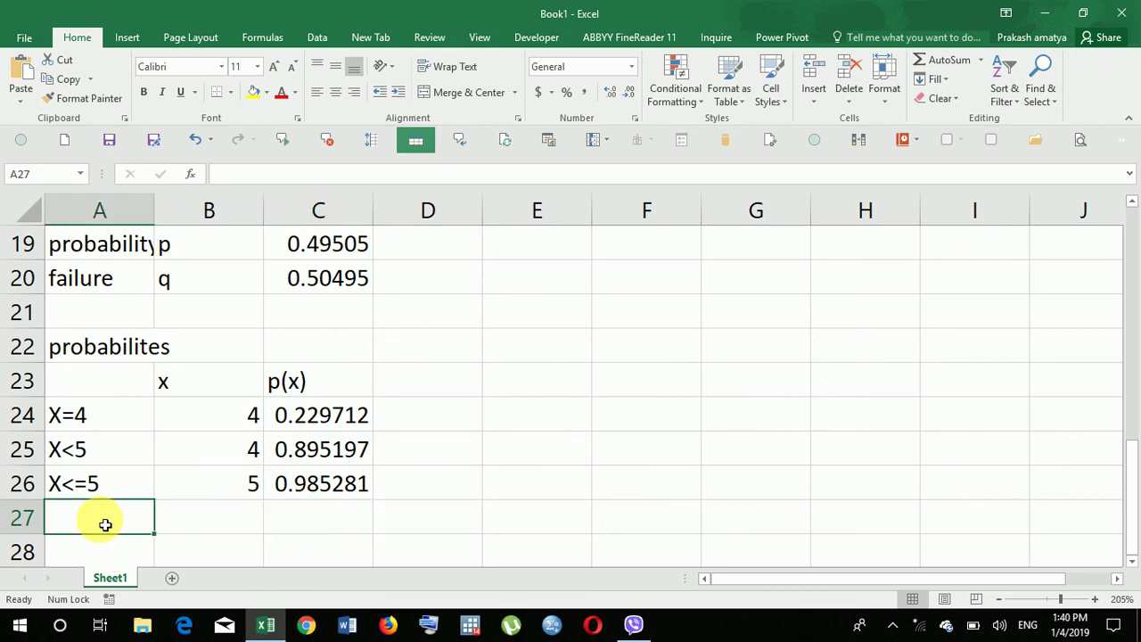
type("X>")
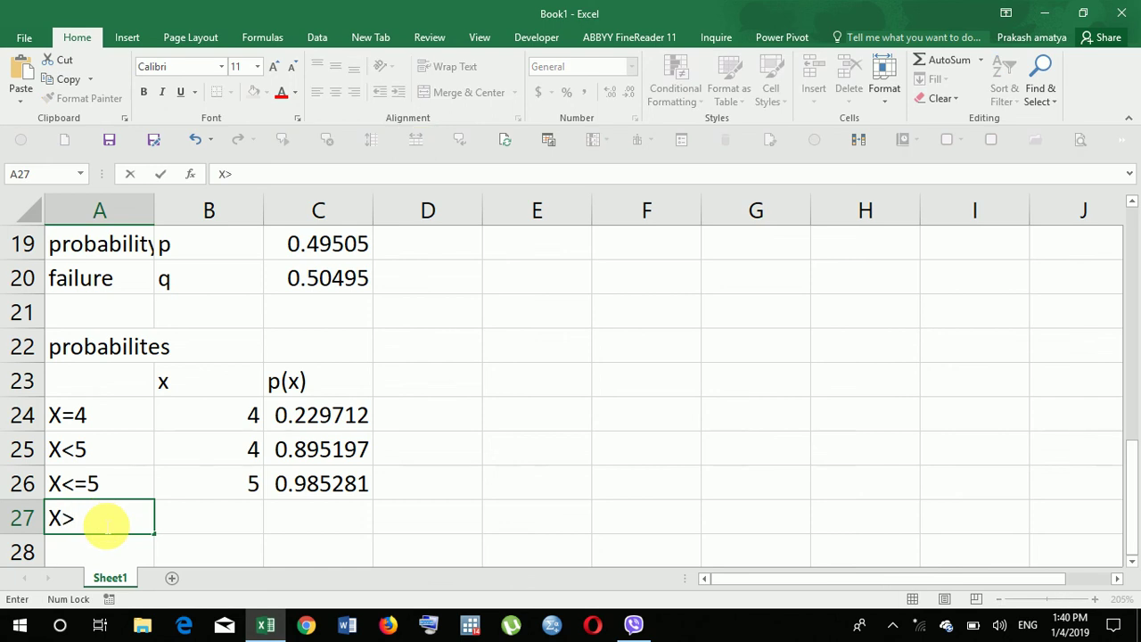
type("4")
key("Return")
left_click(214, 484)
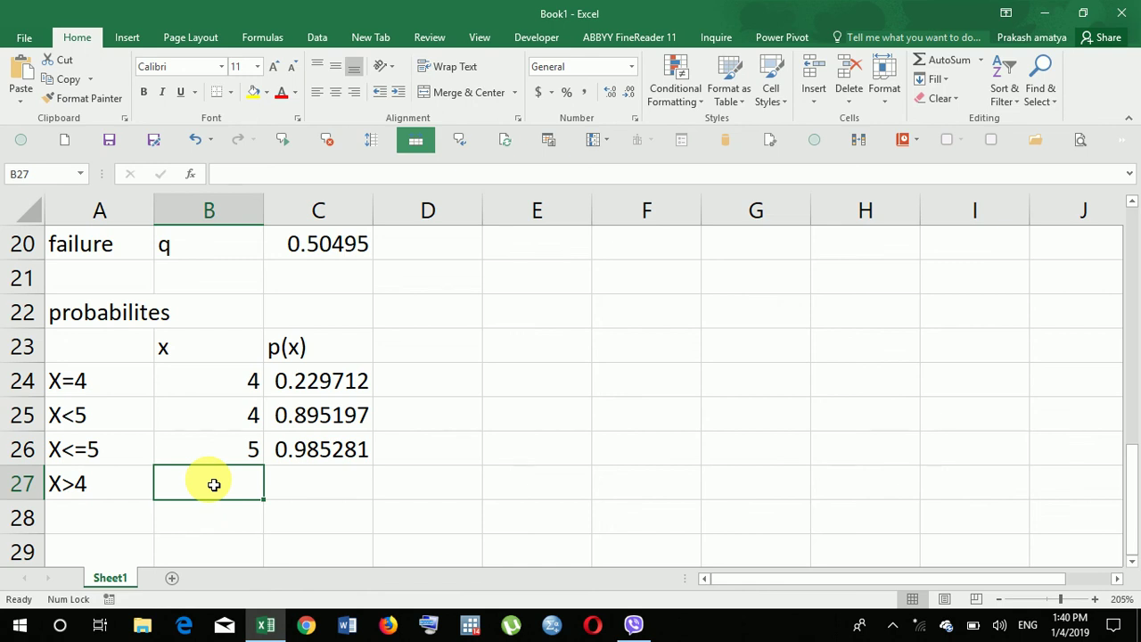
type("4")
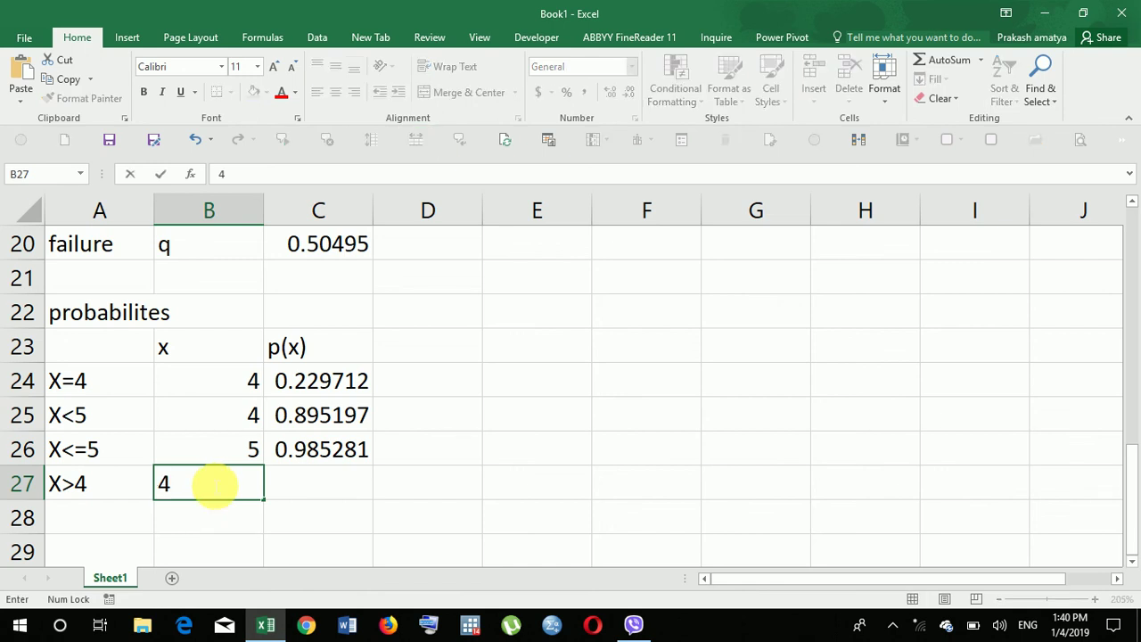
key("Return")
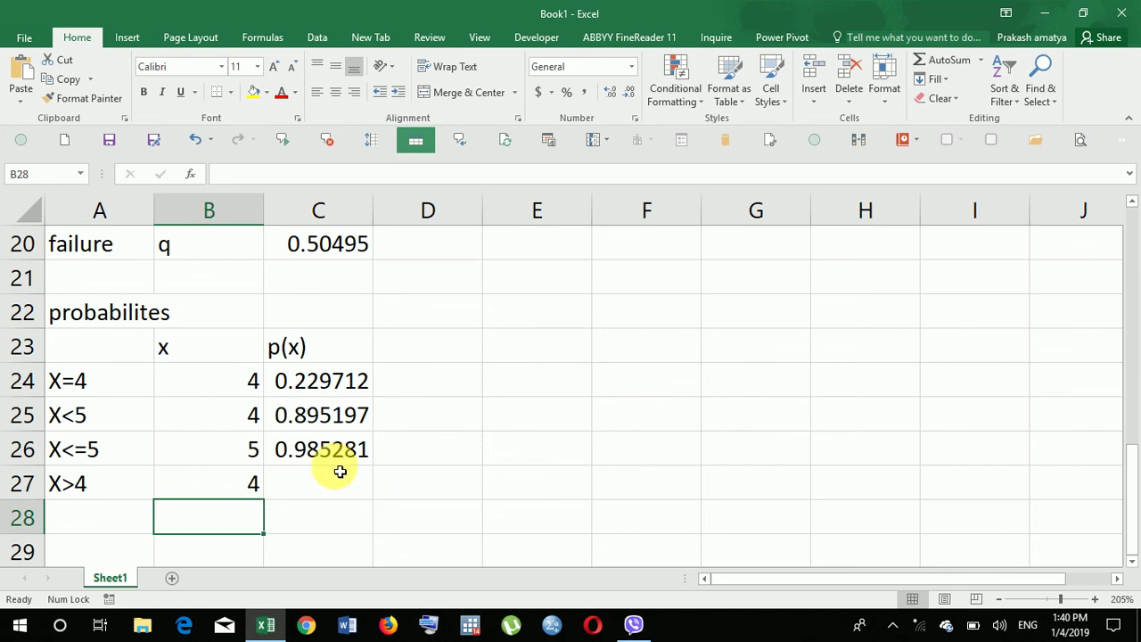
Step: Enter =1-BINOMDIST(B27,C15,C19,TRUE) in C27, giving 0.104803 for X>4
left_click(335, 484)
type("=1-bino")
double_click(343, 552)
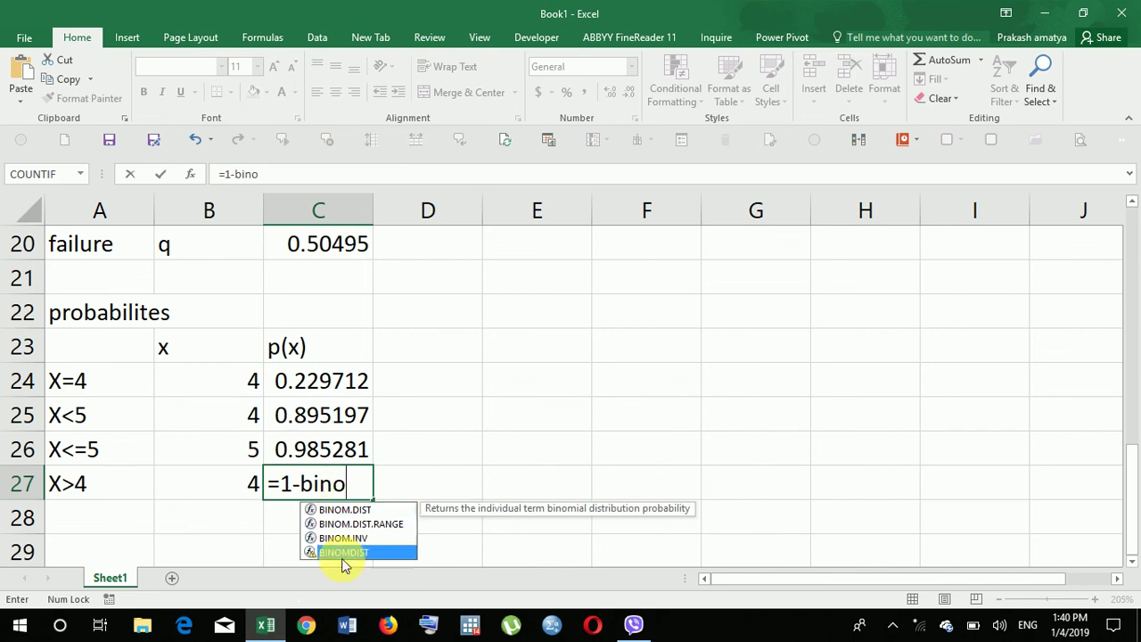
left_click(232, 482)
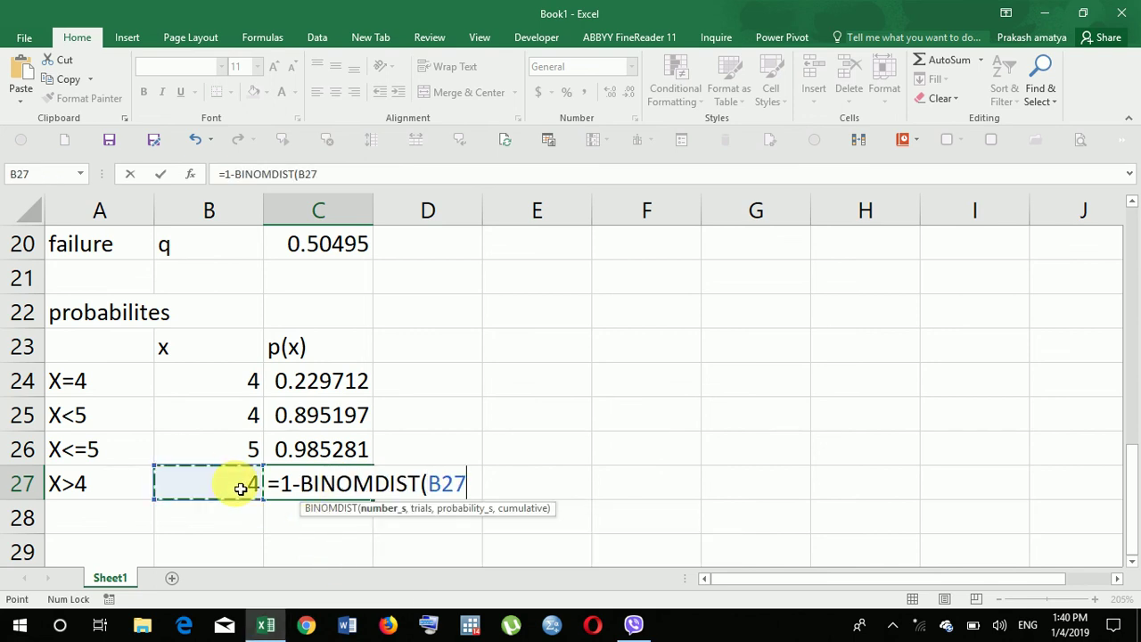
type(",")
scroll(237, 481, "up", 3)
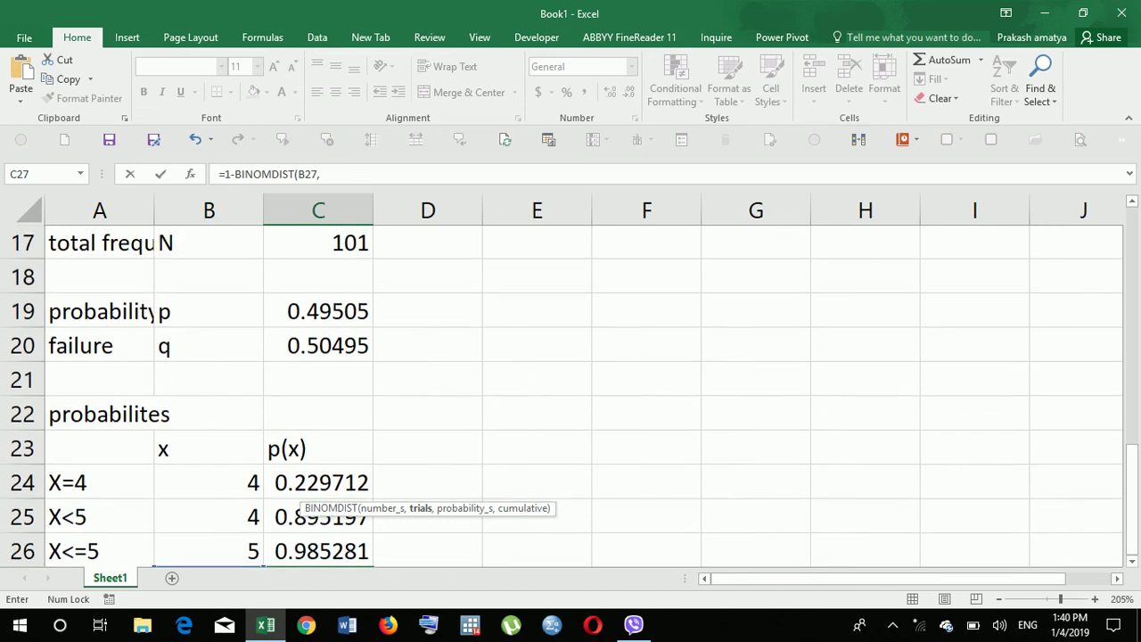
left_click(333, 313)
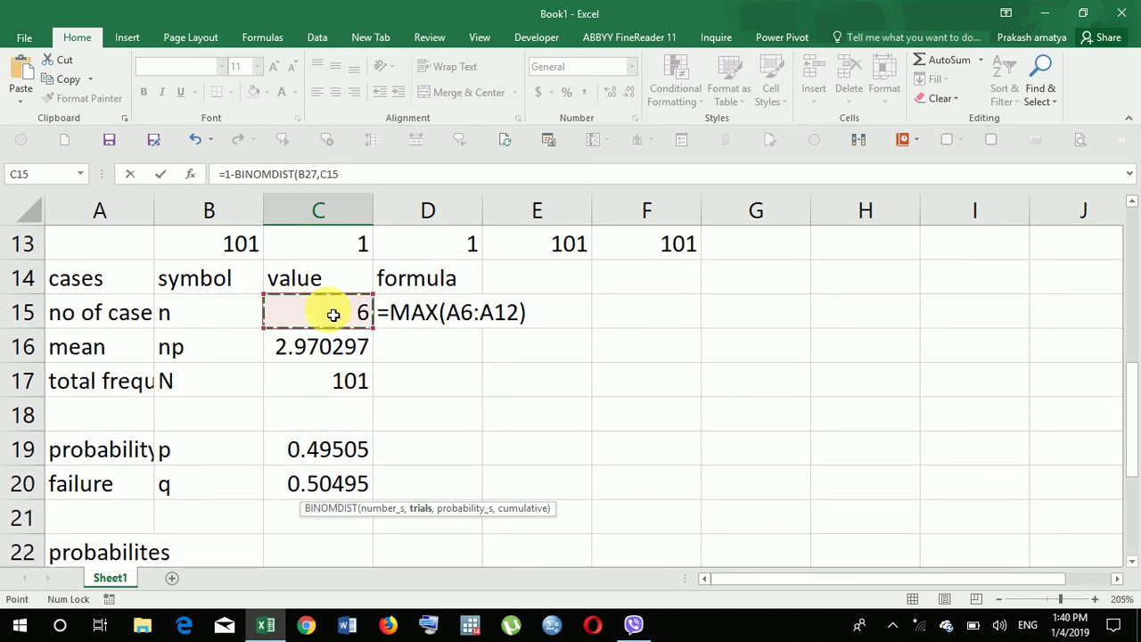
type(",")
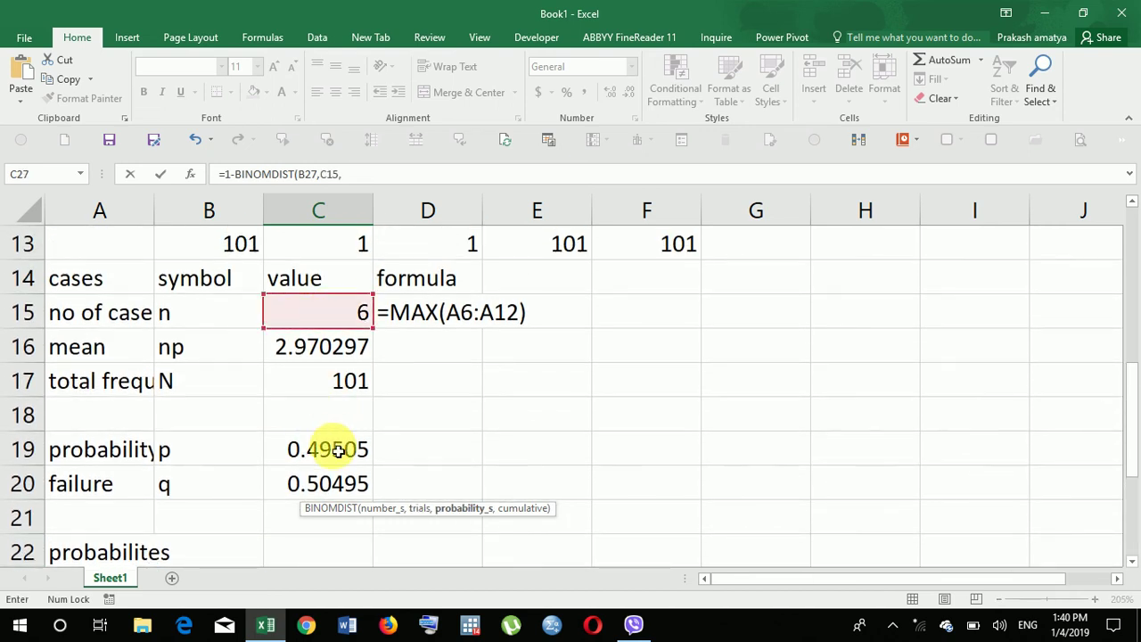
left_click(336, 450)
type(",")
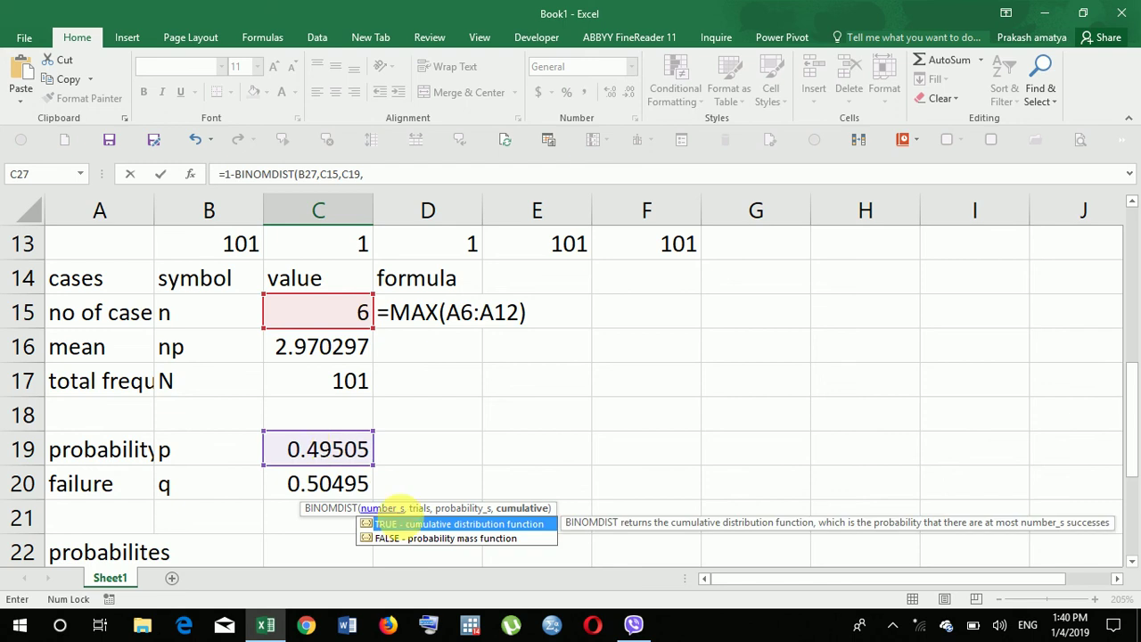
double_click(452, 525)
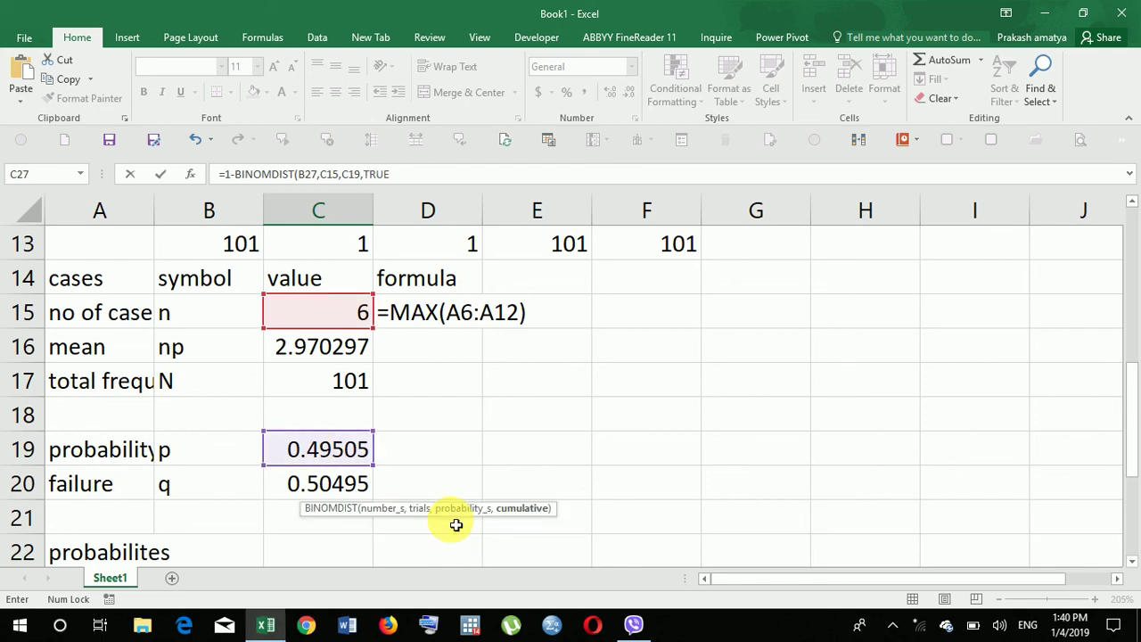
key("Return")
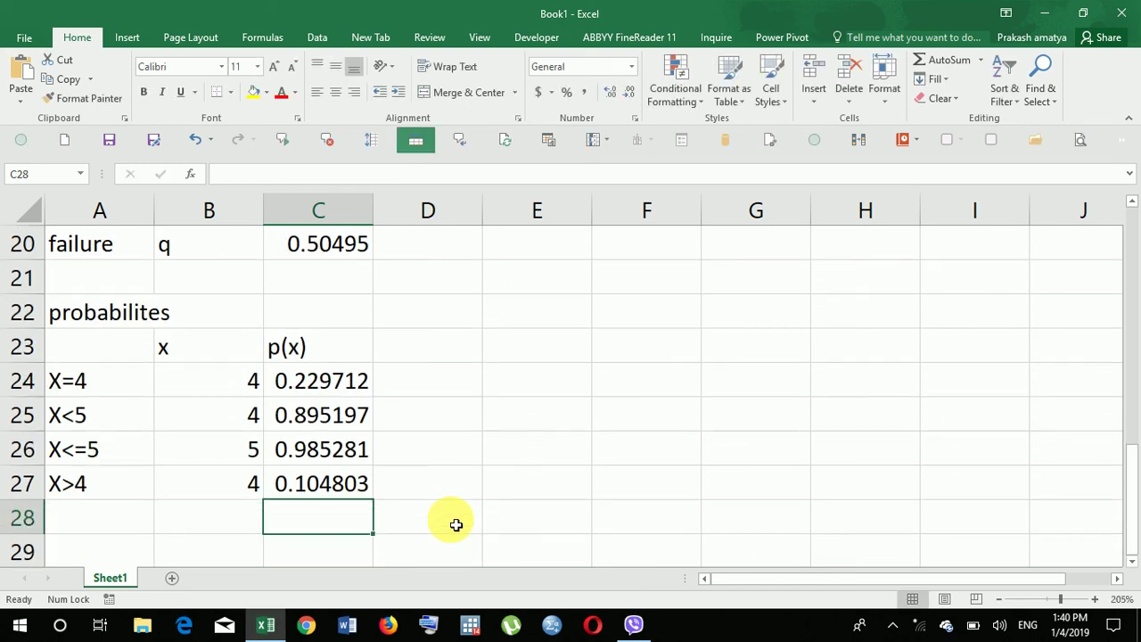
left_click(239, 486)
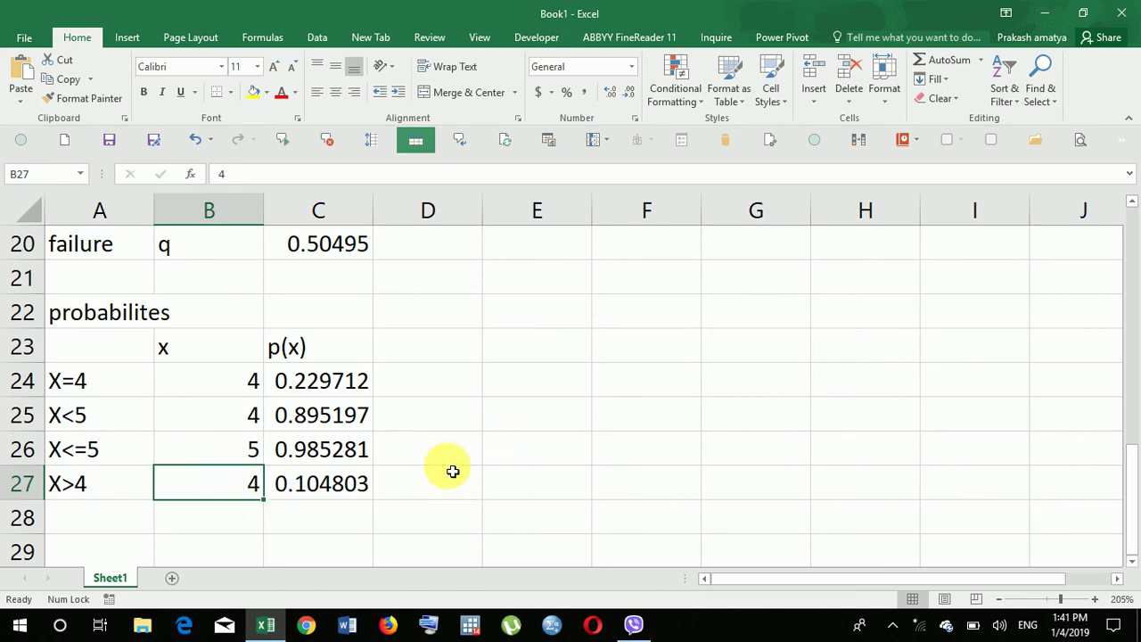
Step: Type the header 'formula' in D23, correcting the typos
left_click(428, 353)
type("frmula")
key("BackSpace")
key("BackSpace")
key("BackSpace")
key("BackSpace")
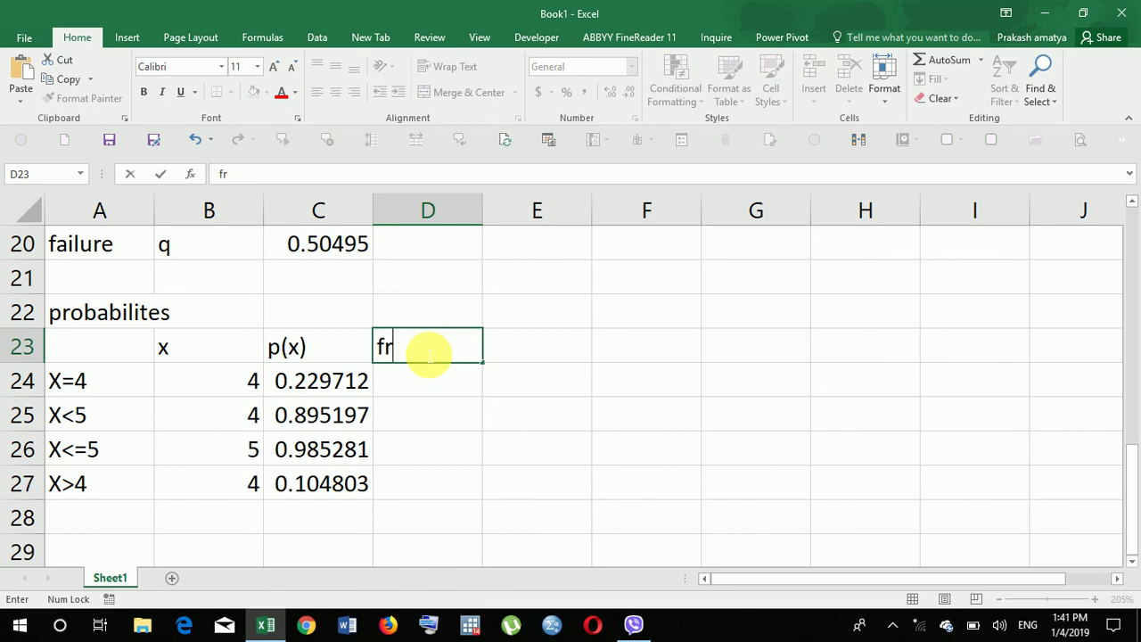
type("ormula")
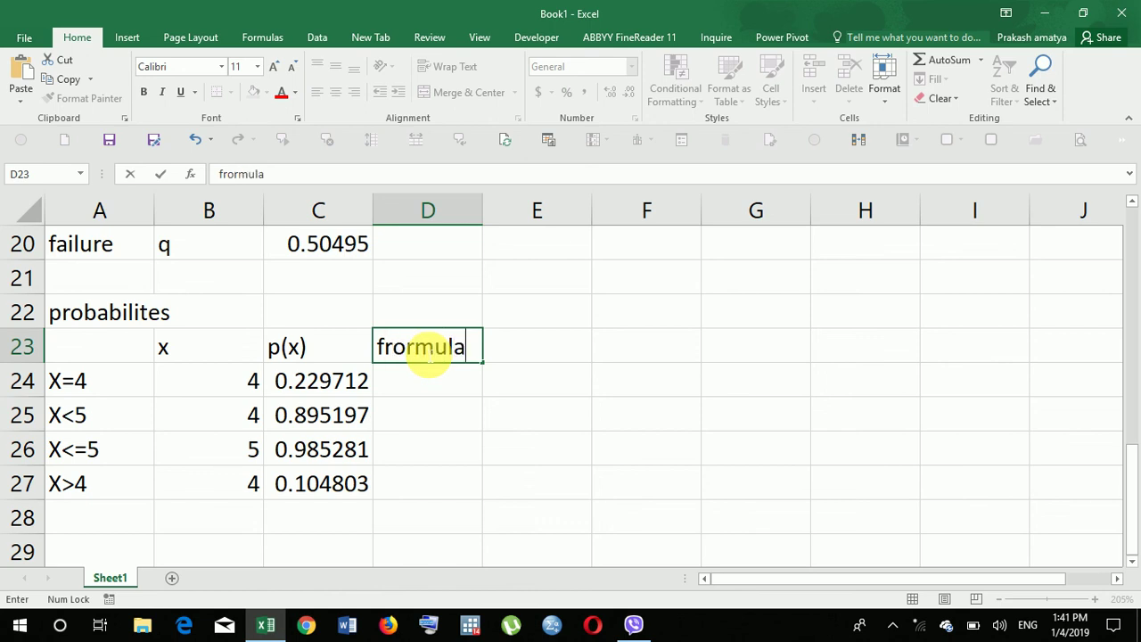
key("BackSpace")
key("BackSpace")
key("BackSpace")
key("BackSpace")
key("BackSpace")
key("BackSpace")
key("BackSpace")
type("ormula")
key("Return")
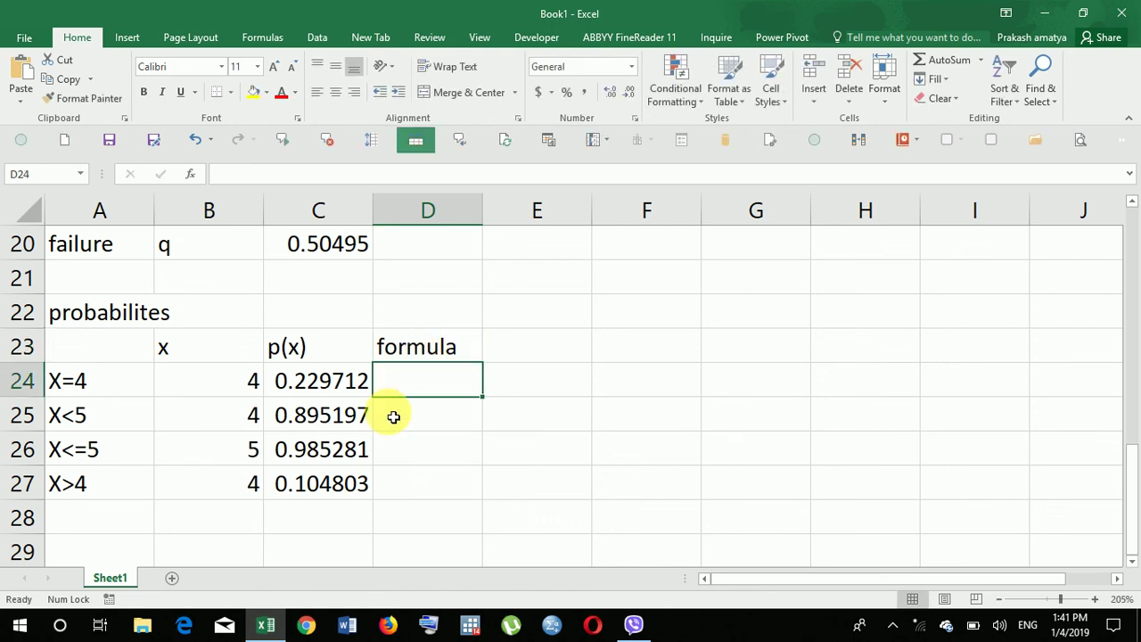